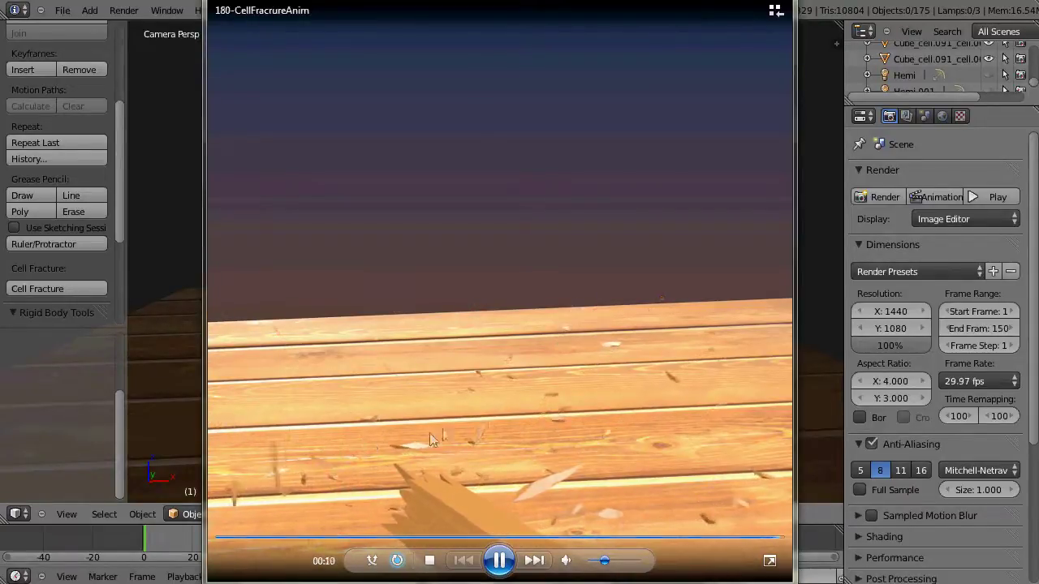
Pause the rendered plank-splintering clip in Windows Media Player
{"action": "left_click", "coordinate": [492, 568]}
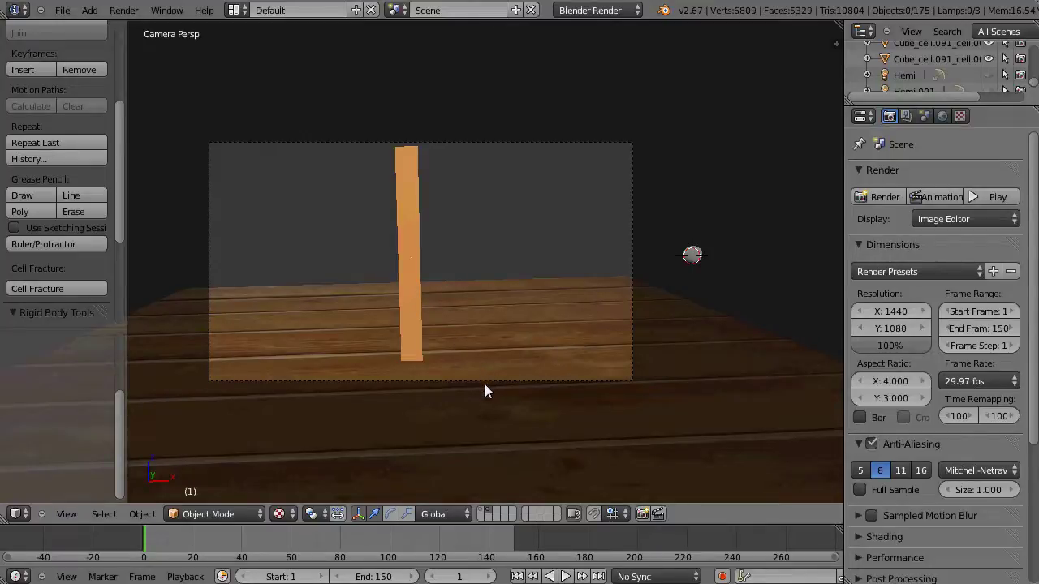
{"action": "key", "text": "alt+a"}
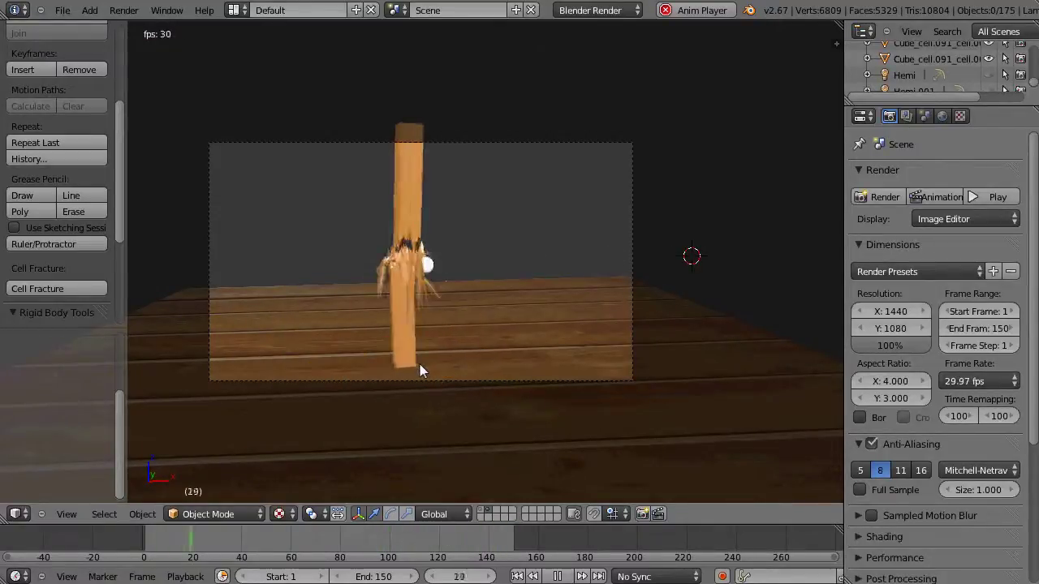
{"action": "scroll", "coordinate": [418, 363], "scroll_direction": "up", "scroll_amount": 3}
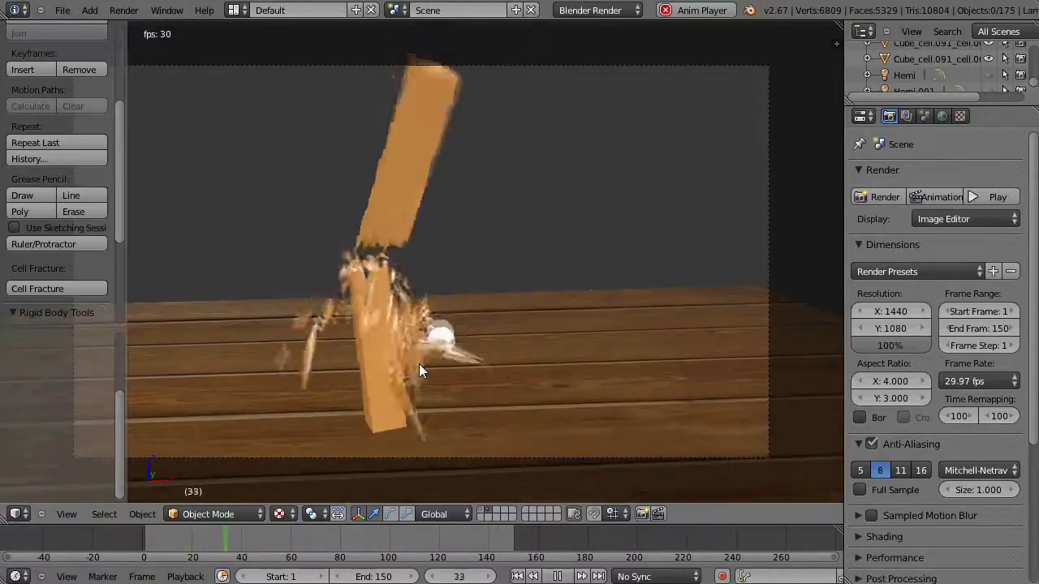
{"action": "scroll", "coordinate": [419, 364], "scroll_direction": "up", "scroll_amount": 2}
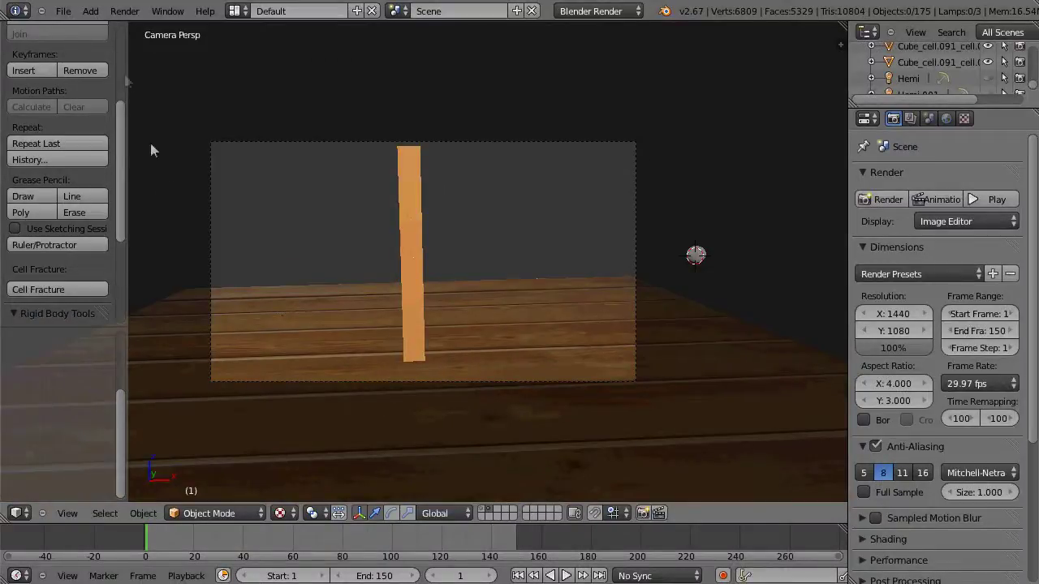
Start a new default scene, hide the lamp, and switch to front orthographic view
{"action": "left_click", "coordinate": [65, 12]}
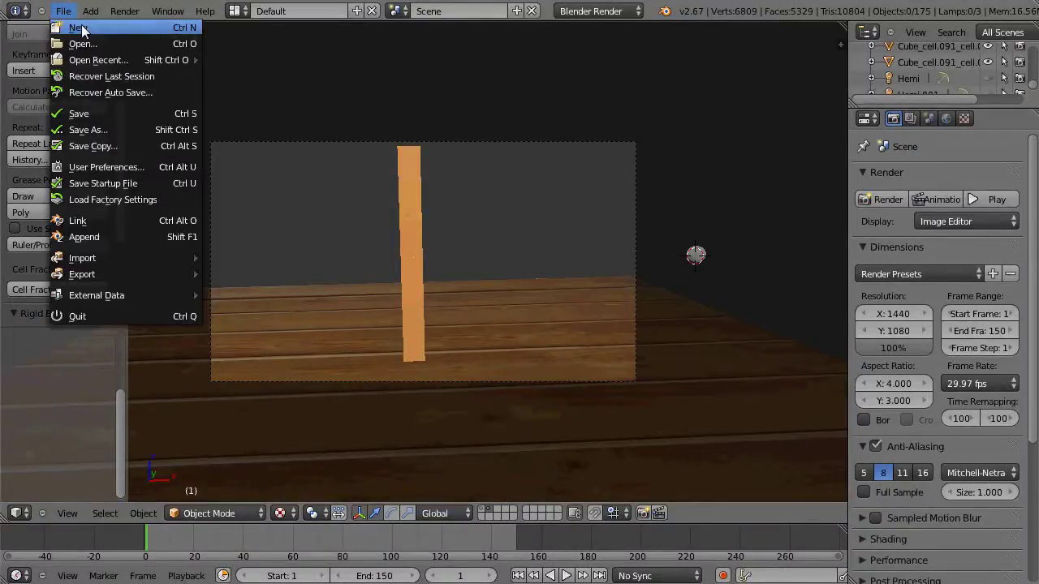
{"action": "left_click", "coordinate": [81, 29]}
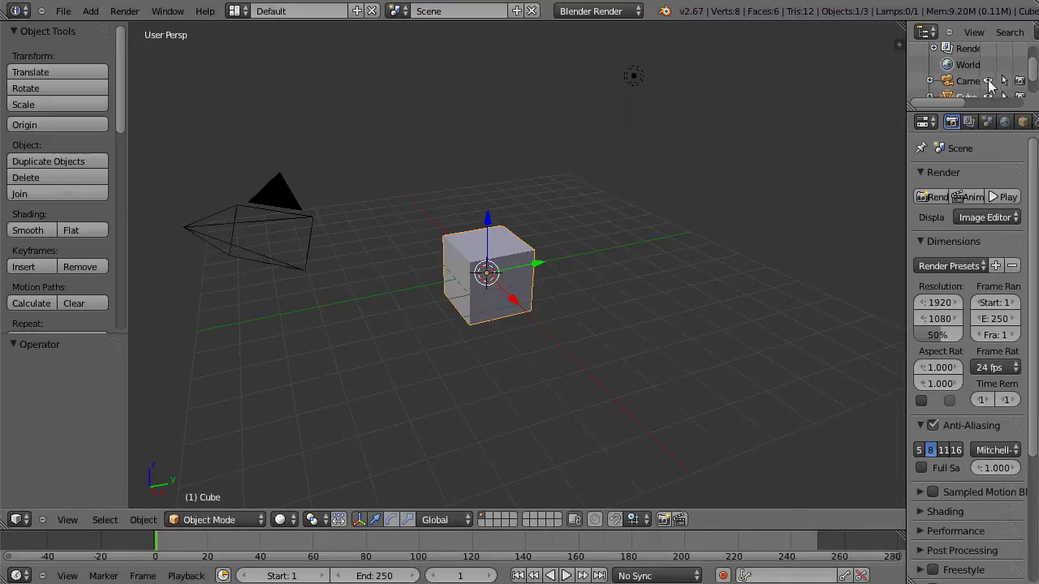
{"action": "scroll", "coordinate": [1024, 81], "scroll_direction": "down", "scroll_amount": 2}
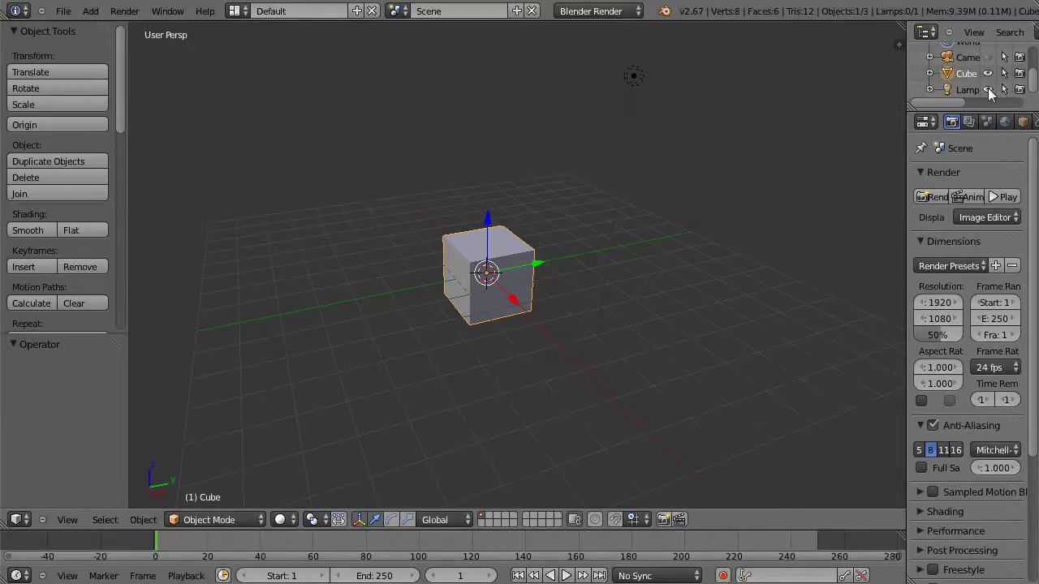
{"action": "left_click", "coordinate": [987, 89]}
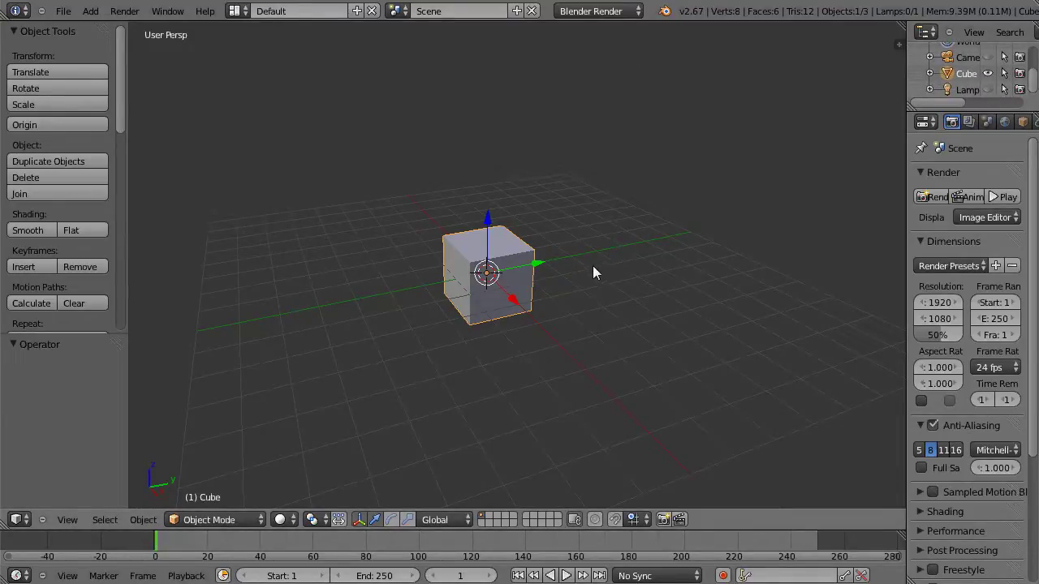
{"action": "key", "text": "KP_1"}
{"action": "key", "text": "KP_5"}
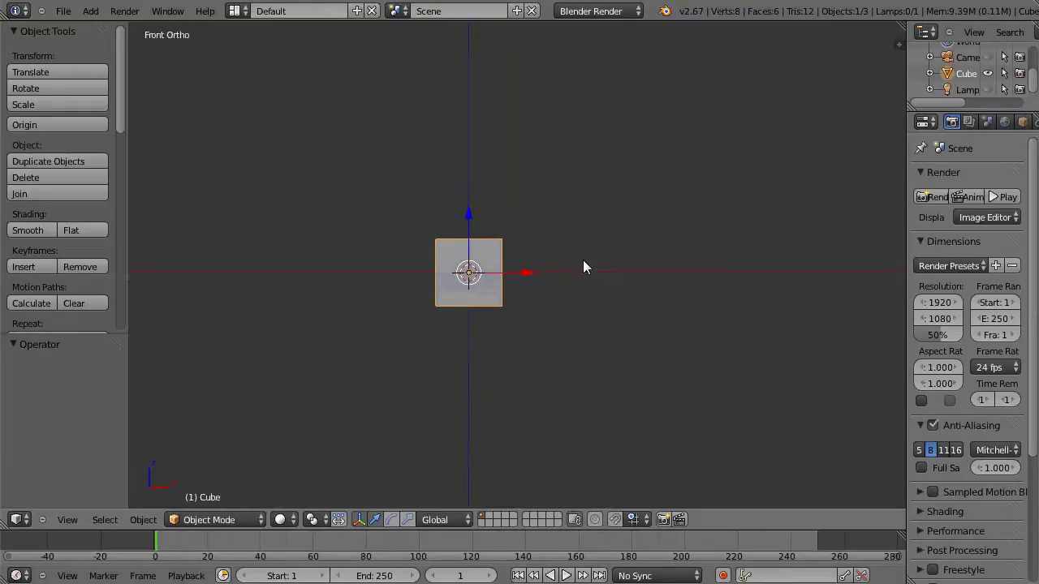
Raise the cube, shrink it to about half size, and stretch it along Z into a plank
{"action": "left_click_drag", "start_coordinate": [470, 226], "coordinate": [467, 128]}
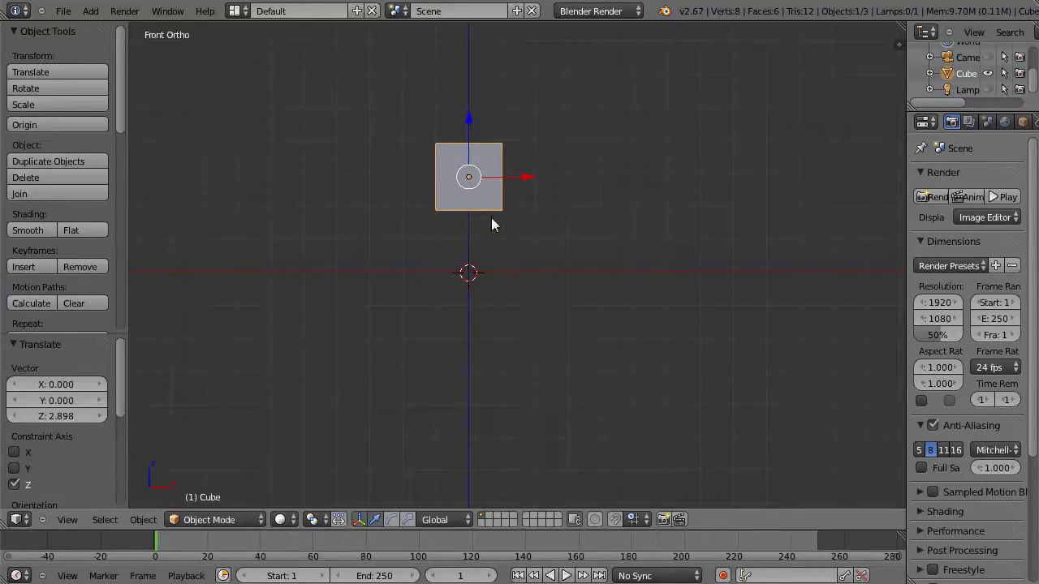
{"action": "key", "text": "s"}
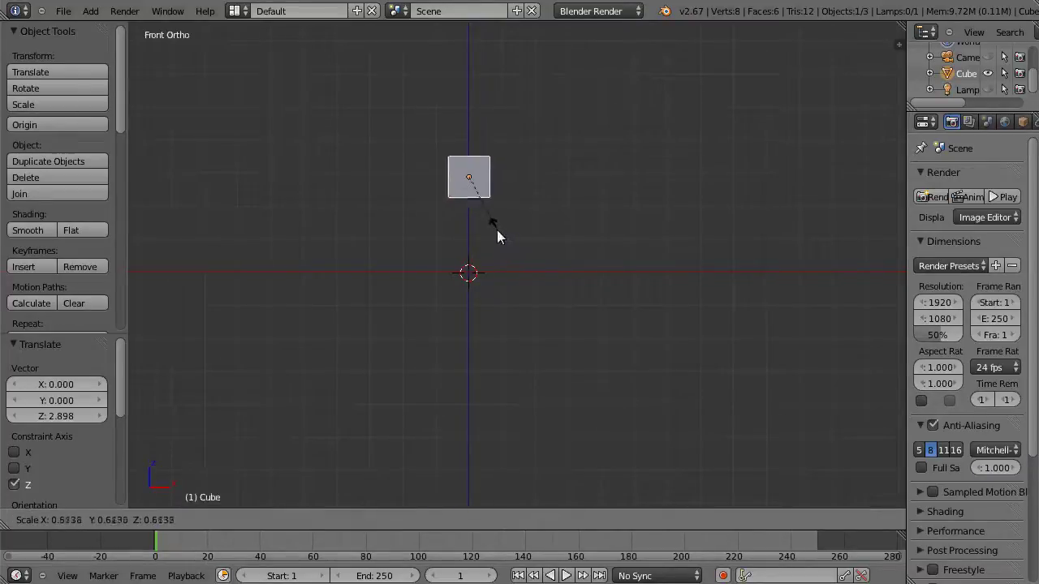
{"action": "left_click", "coordinate": [478, 191]}
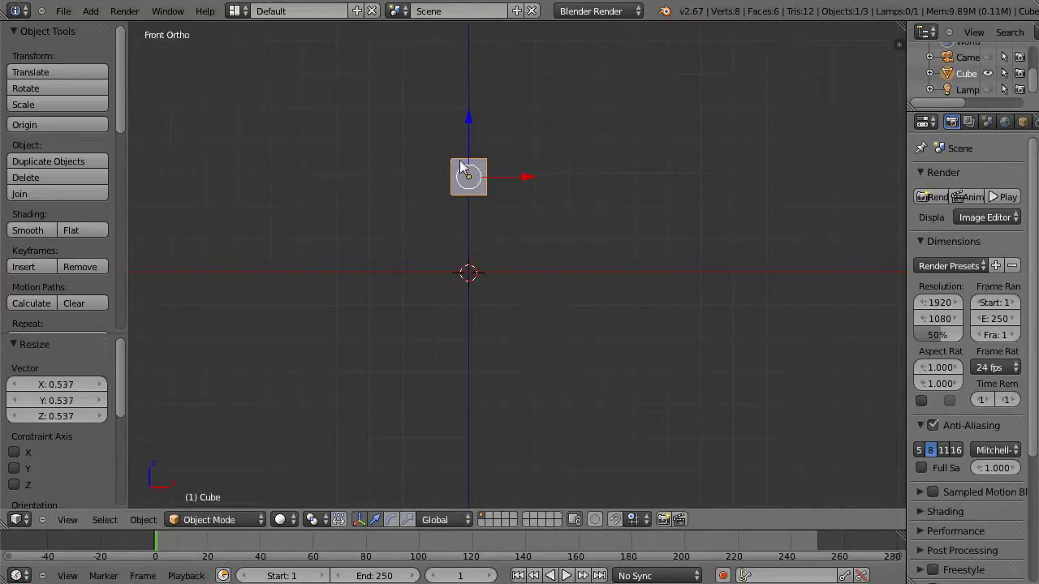
{"action": "key", "text": "s"}
{"action": "key", "text": "z"}
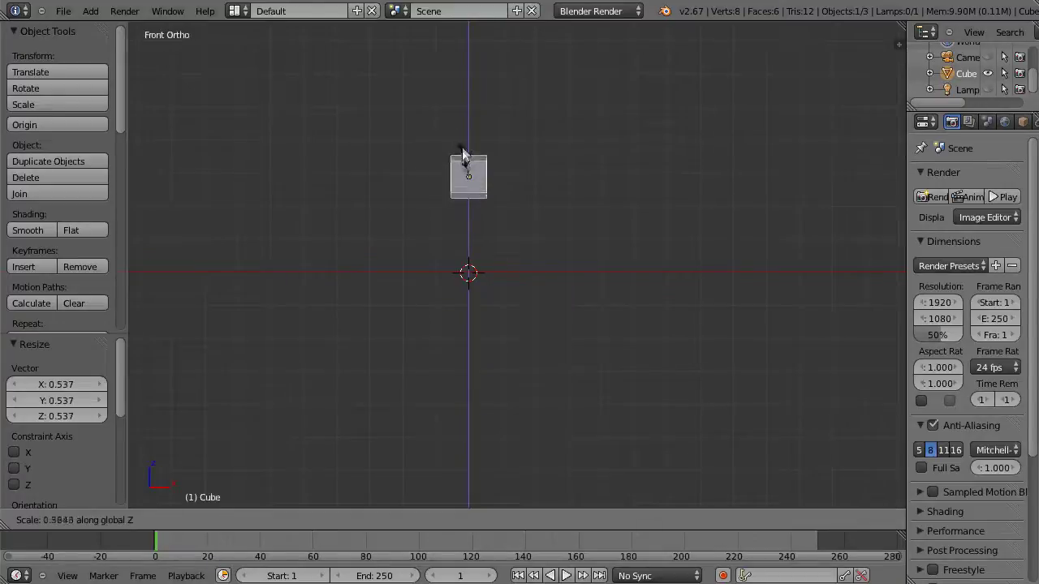
{"action": "left_click", "coordinate": [467, 65]}
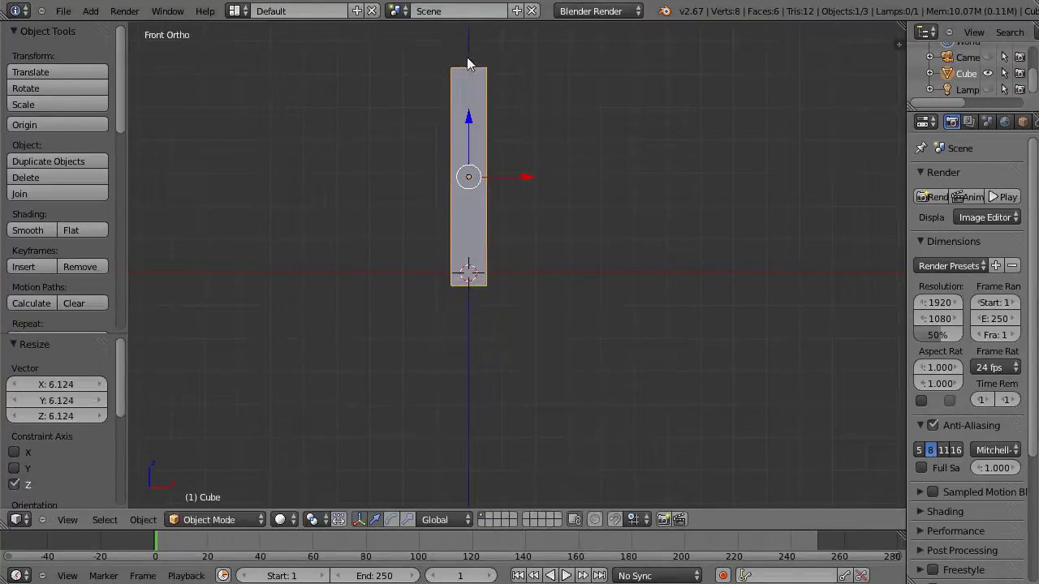
Enlarge the plank by about 1.25 and lift its base onto the ground at Z 0.761
{"action": "left_click_drag", "start_coordinate": [467, 139], "coordinate": [464, 114]}
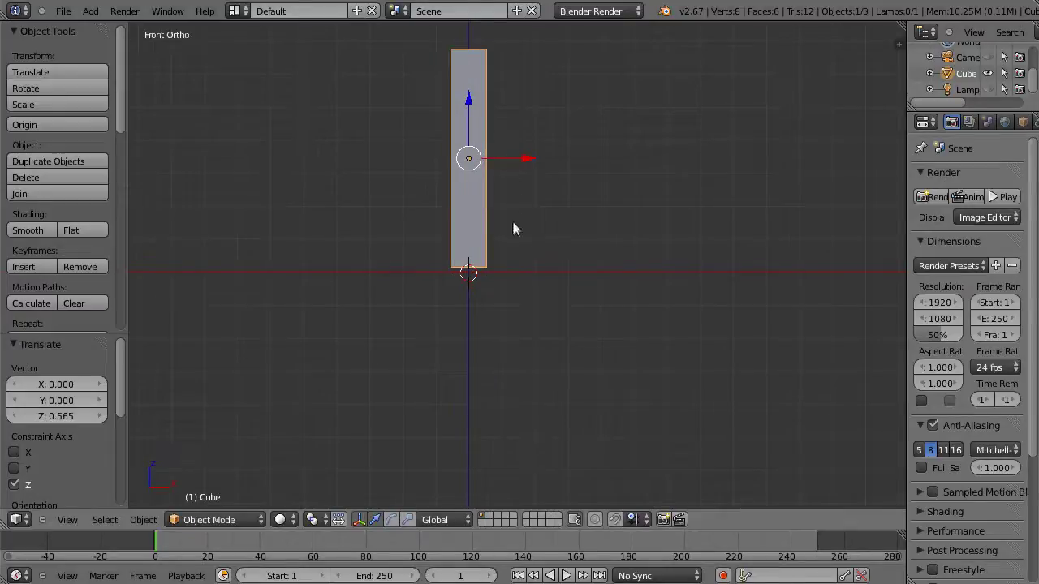
{"action": "mouse_move", "coordinate": [536, 232]}
{"action": "middle_mouse_down", "text": "shift"}
{"action": "mouse_move", "coordinate": [531, 297]}
{"action": "mouse_move", "coordinate": [543, 343]}
{"action": "middle_mouse_up", "text": "shift"}
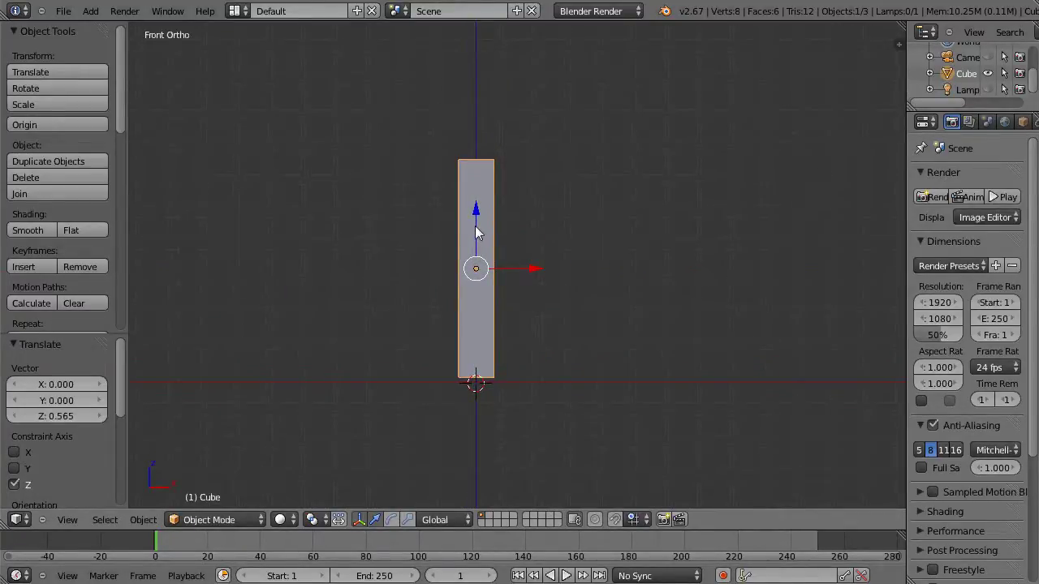
{"action": "key", "text": "s"}
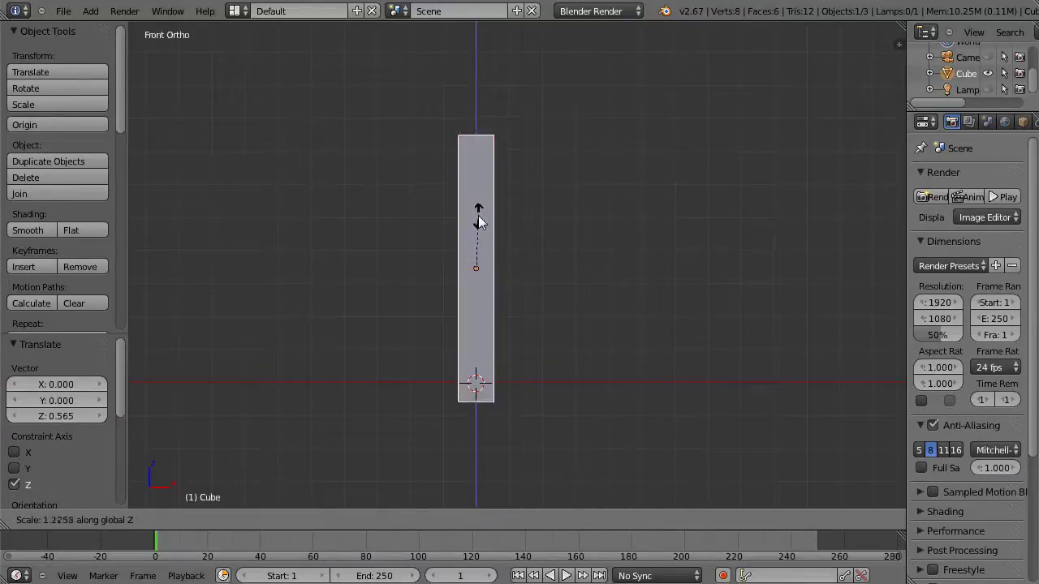
{"action": "left_click", "coordinate": [478, 220]}
{"action": "left_click_drag", "start_coordinate": [477, 210], "coordinate": [476, 188]}
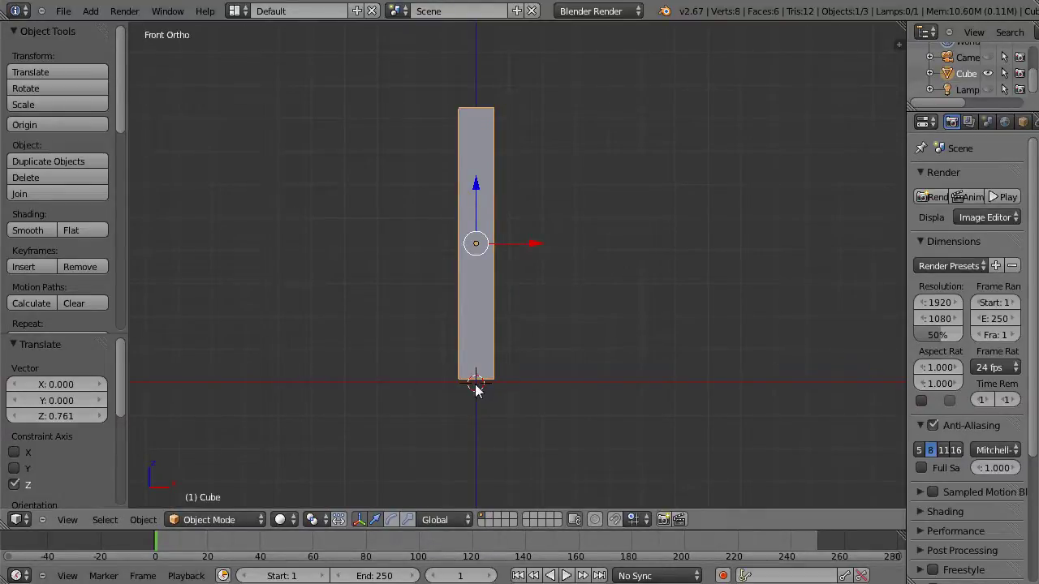
Add a mesh plane at the plank's base and scale it up by 10 into a floor
{"action": "key", "text": "shift+a"}
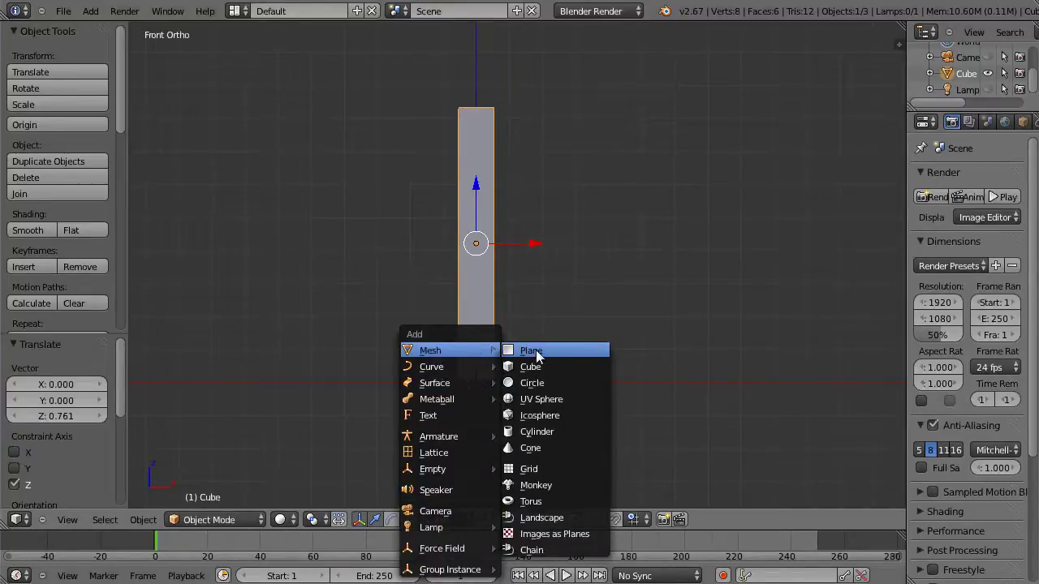
{"action": "left_click", "coordinate": [532, 350]}
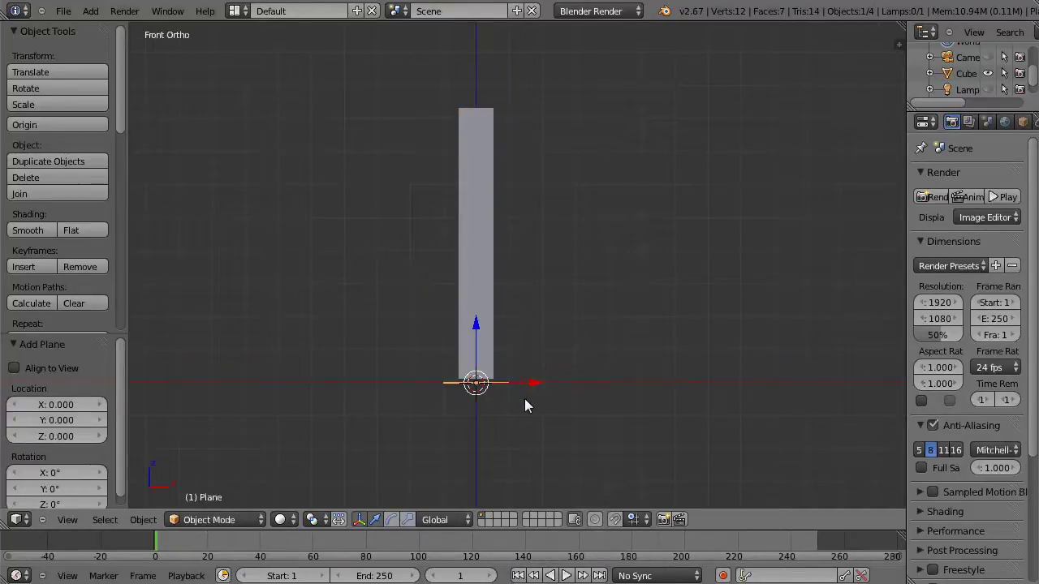
{"action": "type", "text": "s10"}
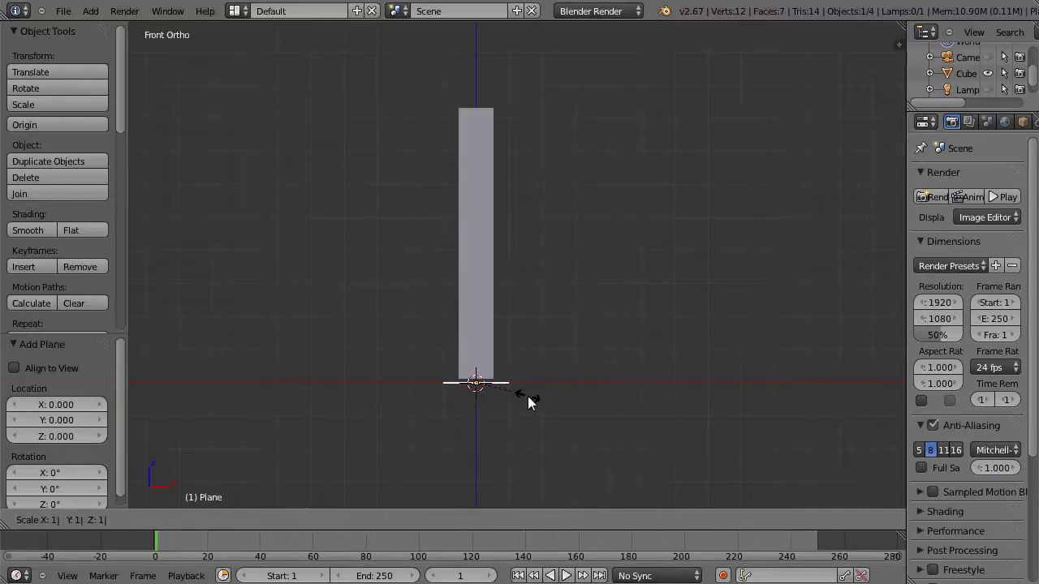
{"action": "key", "text": "Return"}
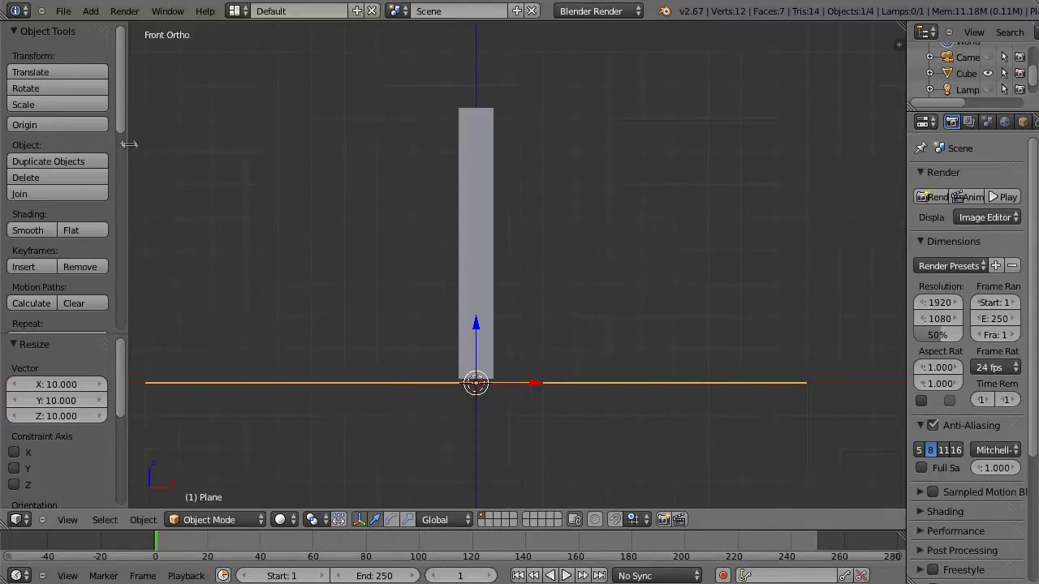
{"action": "left_click_drag", "start_coordinate": [121, 120], "coordinate": [124, 238]}
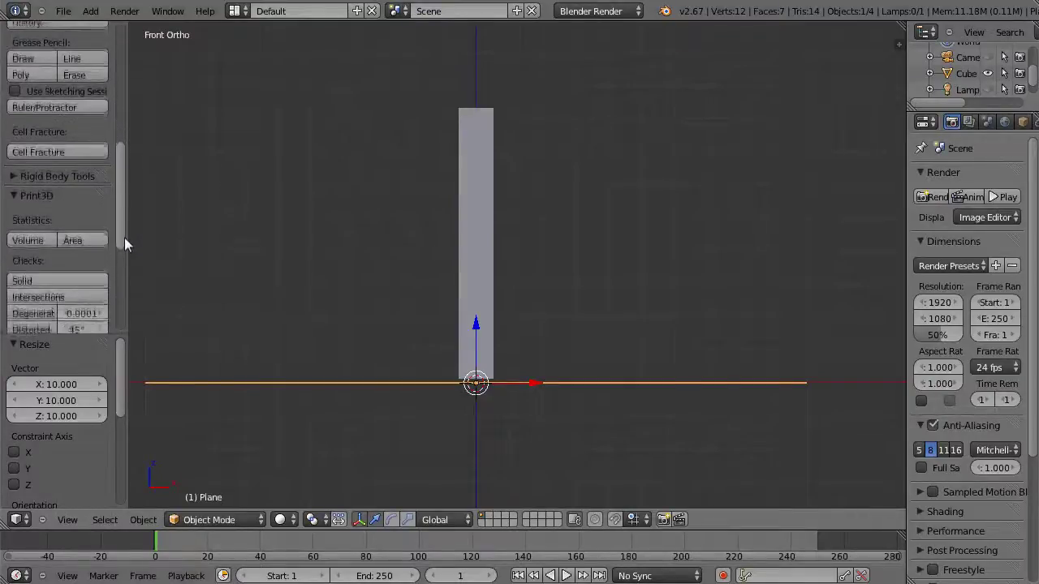
Make the ground plane a passive rigid body from the Rigid Body Tools
{"action": "left_click", "coordinate": [14, 194]}
{"action": "left_click", "coordinate": [40, 174]}
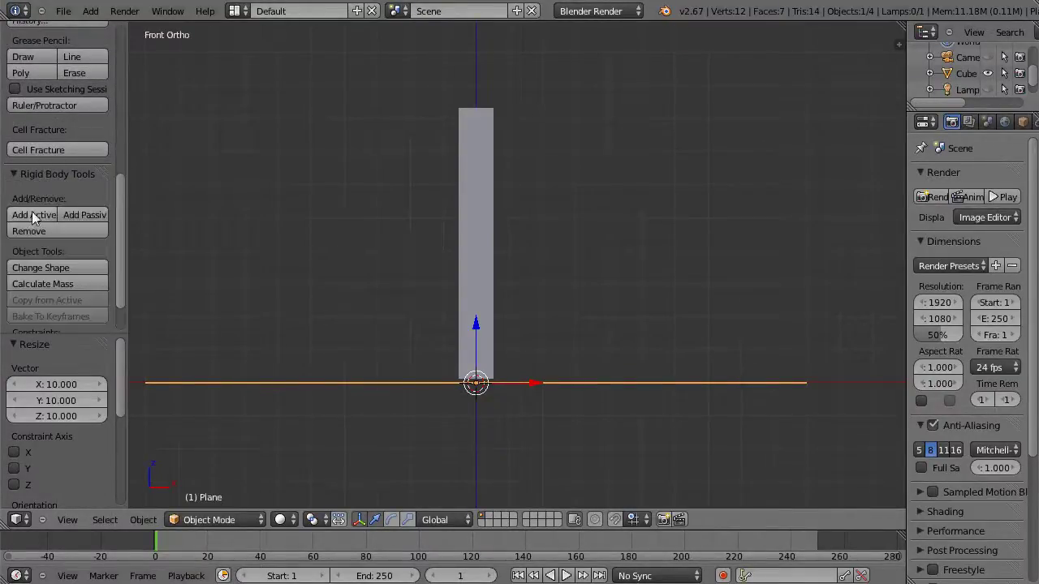
{"action": "left_click", "coordinate": [81, 215]}
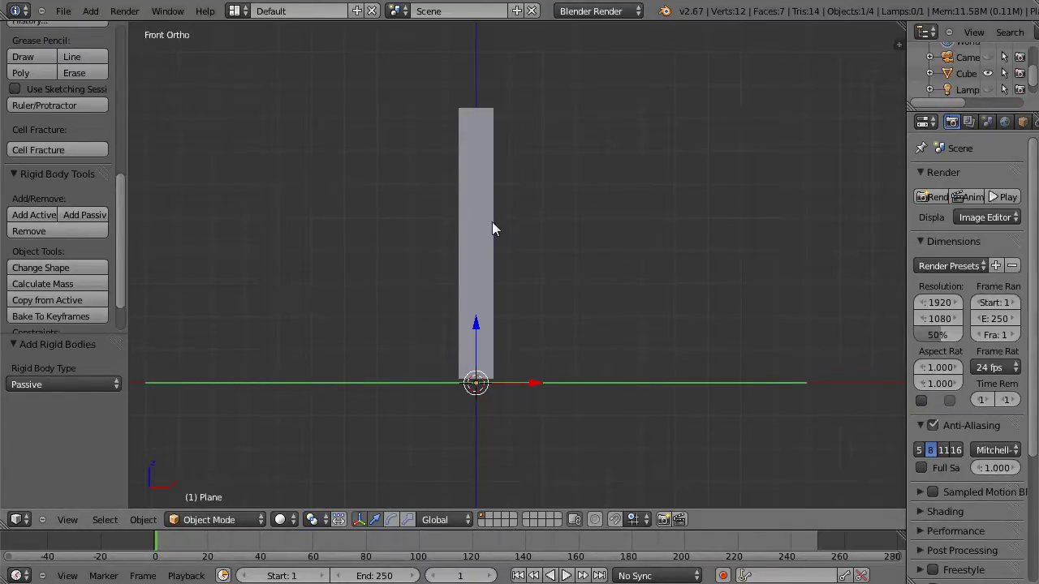
Select the plank and snap the 3D cursor to its centre at Z 4.224
{"action": "left_click", "coordinate": [475, 234]}
{"action": "right_click", "coordinate": [477, 244]}
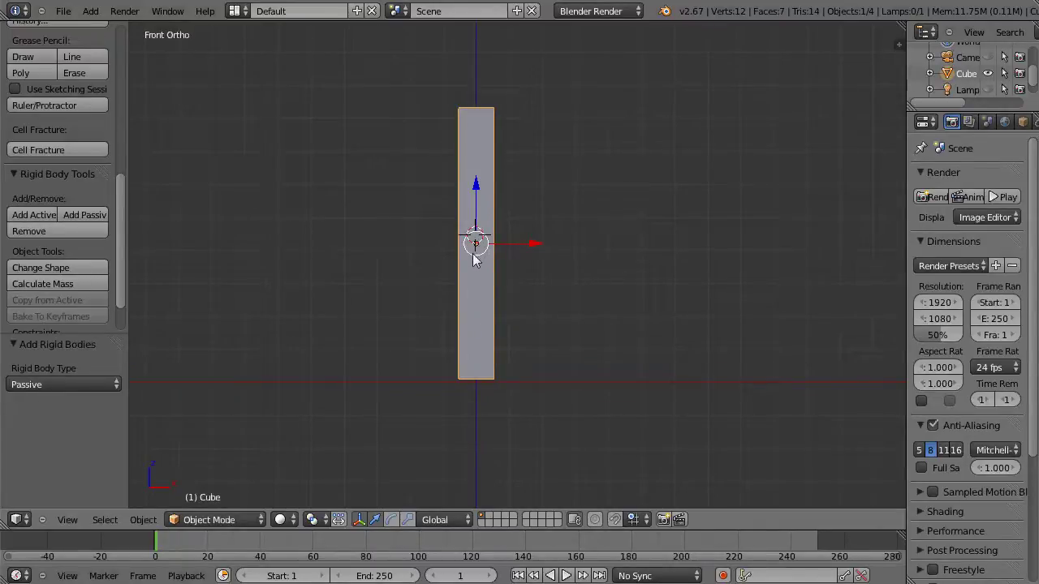
{"action": "key", "text": "shift+s"}
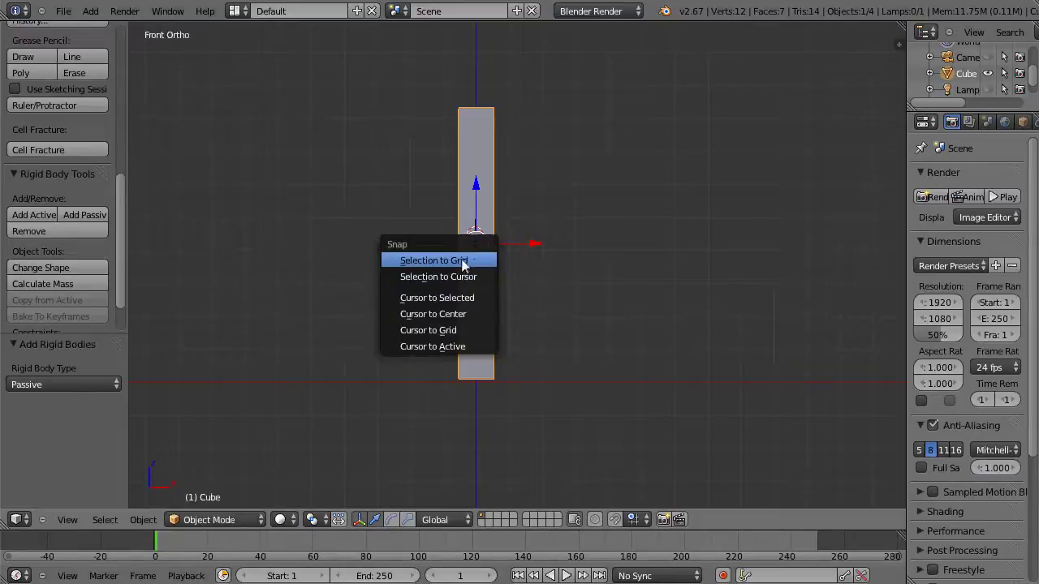
{"action": "left_click", "coordinate": [447, 297]}
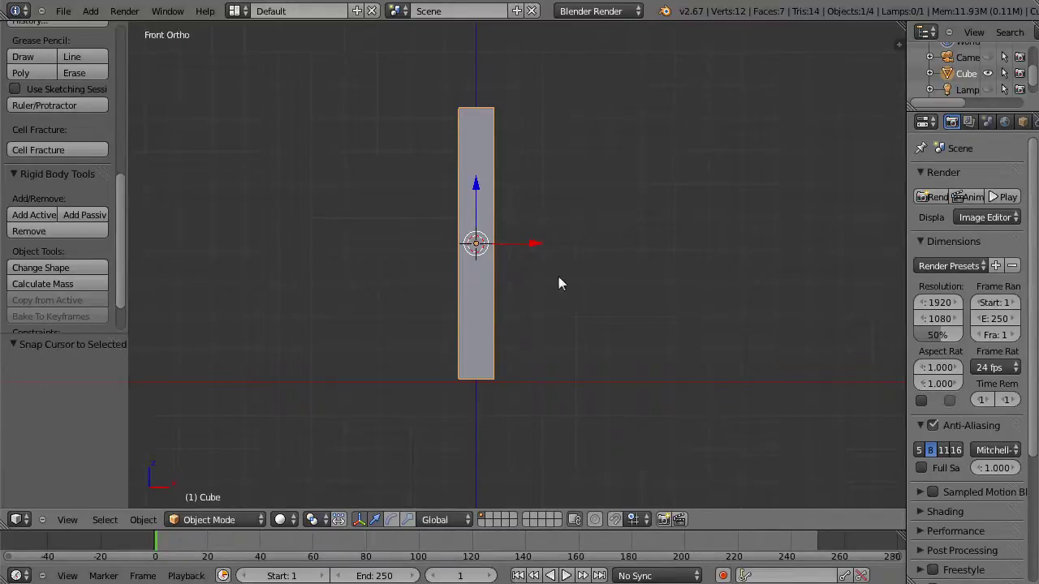
{"action": "key", "text": "shift+a"}
Add a plane at the cursor, shrink it, and switch the viewport to wireframe
{"action": "left_click", "coordinate": [605, 280]}
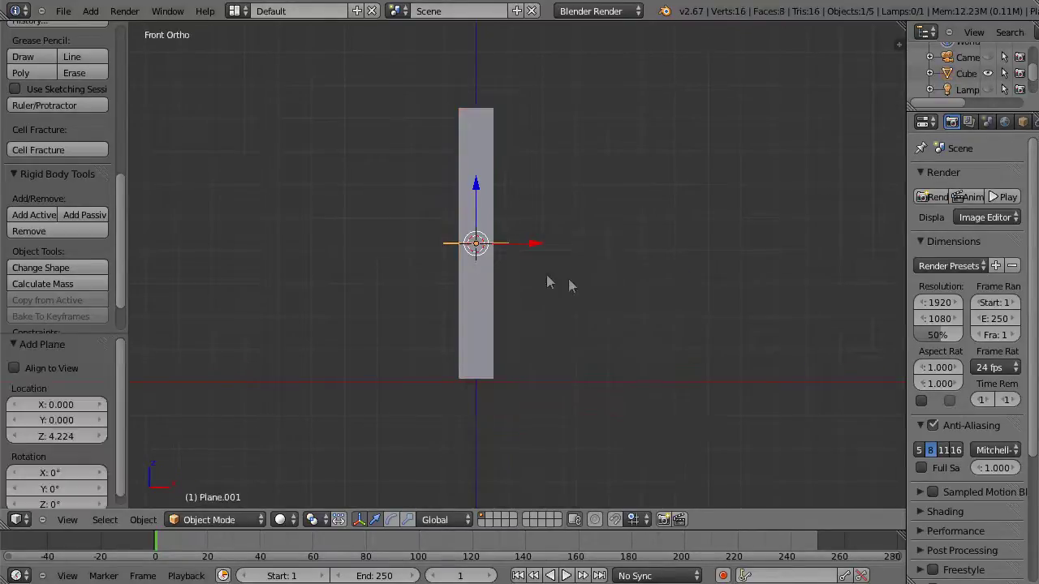
{"action": "key", "text": "s"}
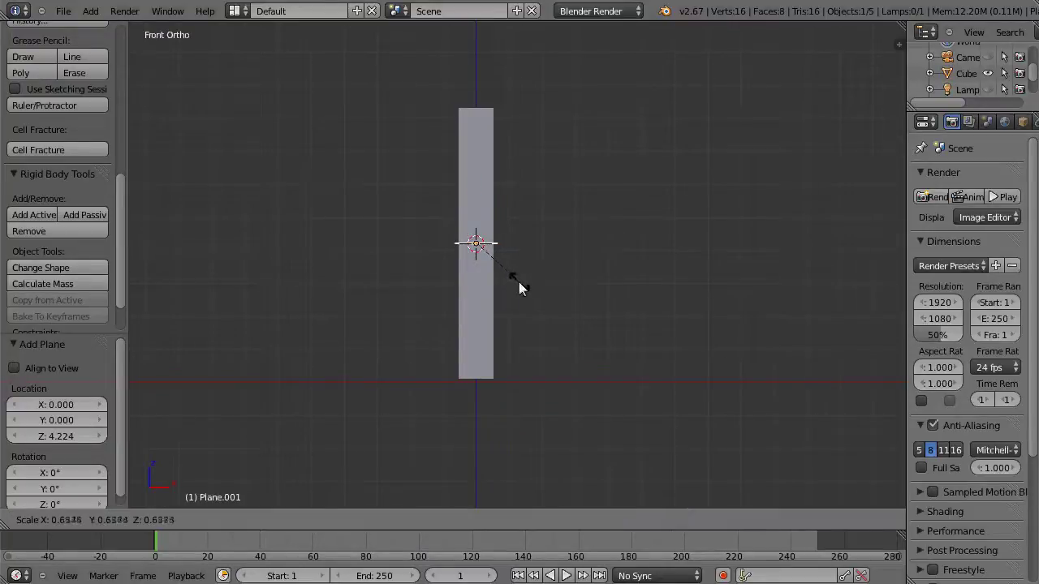
{"action": "left_click", "coordinate": [516, 281]}
{"action": "middle_click_drag", "start_coordinate": [526, 296], "coordinate": [527, 318]}
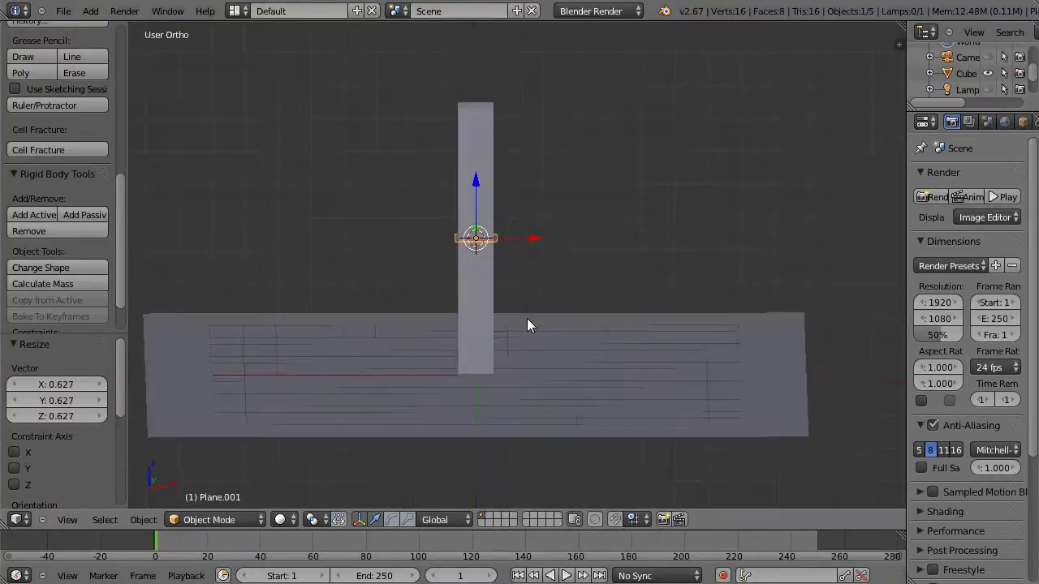
{"action": "key", "text": "z"}
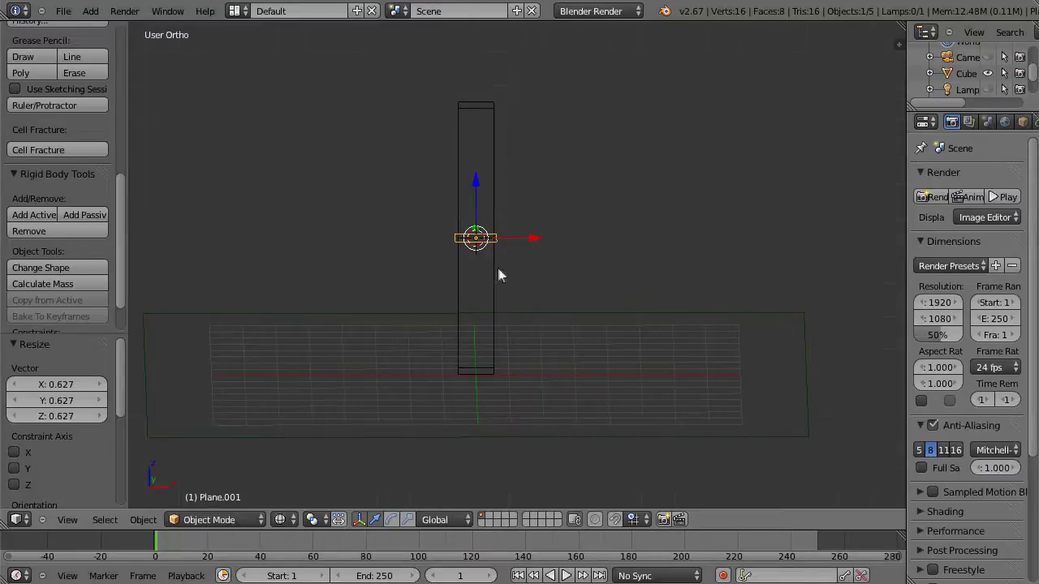
{"action": "scroll", "coordinate": [509, 272], "scroll_direction": "up", "scroll_amount": 2}
{"action": "scroll", "coordinate": [510, 272], "scroll_direction": "up", "scroll_amount": 2}
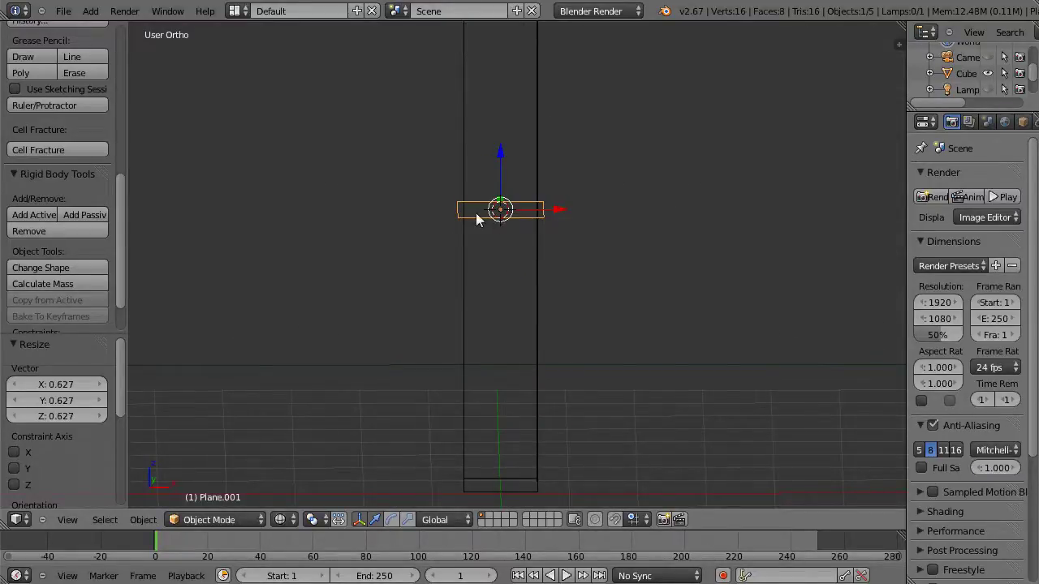
{"action": "key", "text": "s"}
{"action": "left_click", "coordinate": [547, 264]}
In Edit Mode, subdivide the plane with 10 cuts and a Fractal of 0.500
{"action": "key", "text": "Tab"}
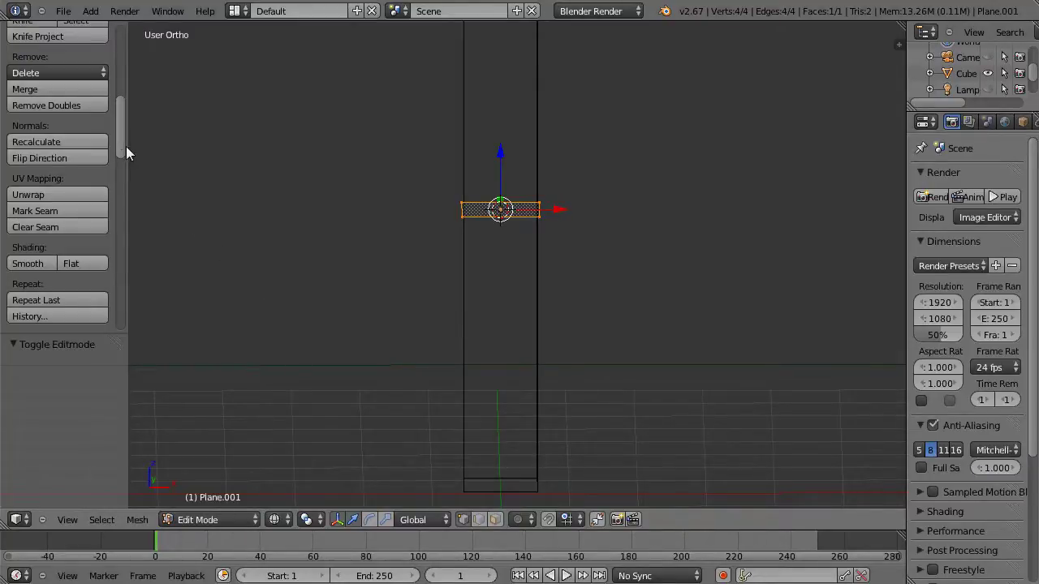
{"action": "left_click_drag", "start_coordinate": [118, 145], "coordinate": [120, 113]}
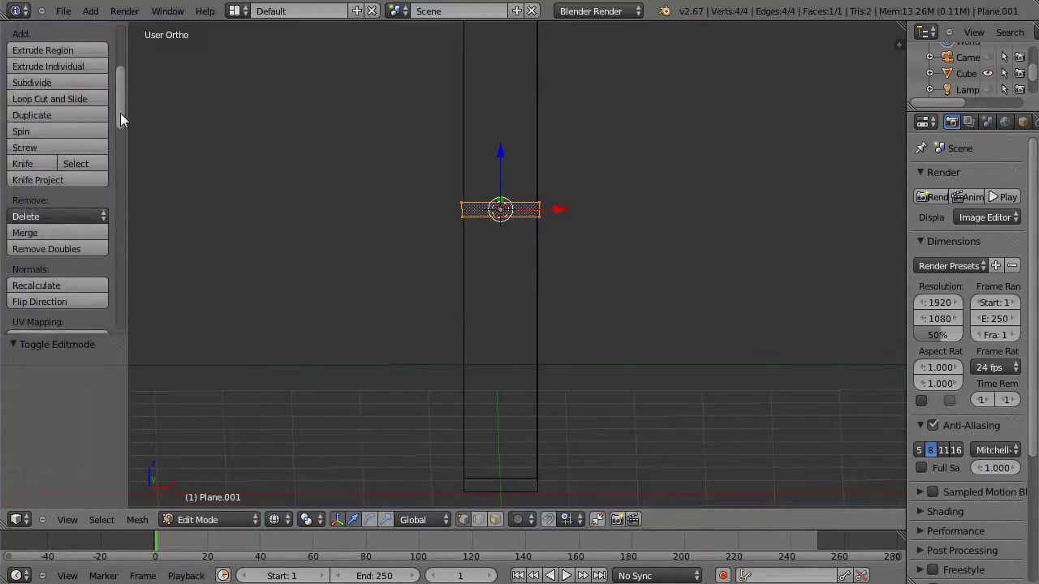
{"action": "left_click", "coordinate": [42, 90]}
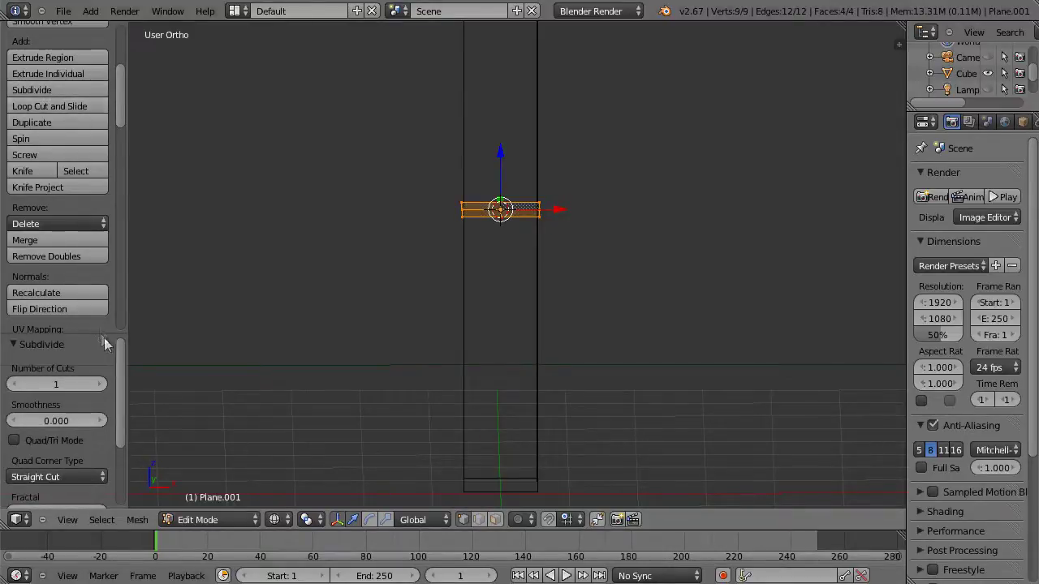
{"action": "left_click_drag", "start_coordinate": [16, 387], "coordinate": [78, 390]}
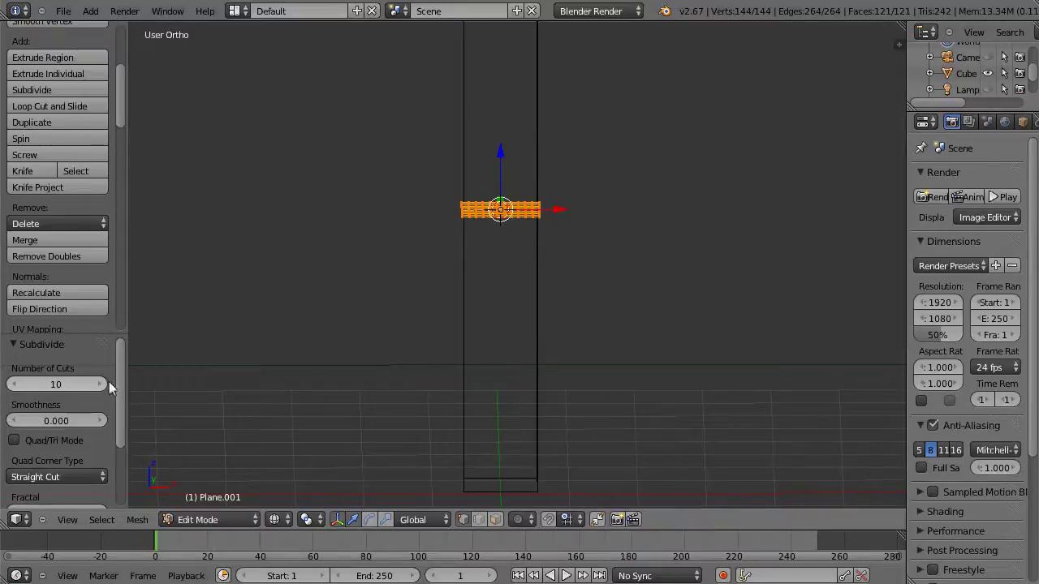
{"action": "left_click_drag", "start_coordinate": [118, 377], "coordinate": [120, 434]}
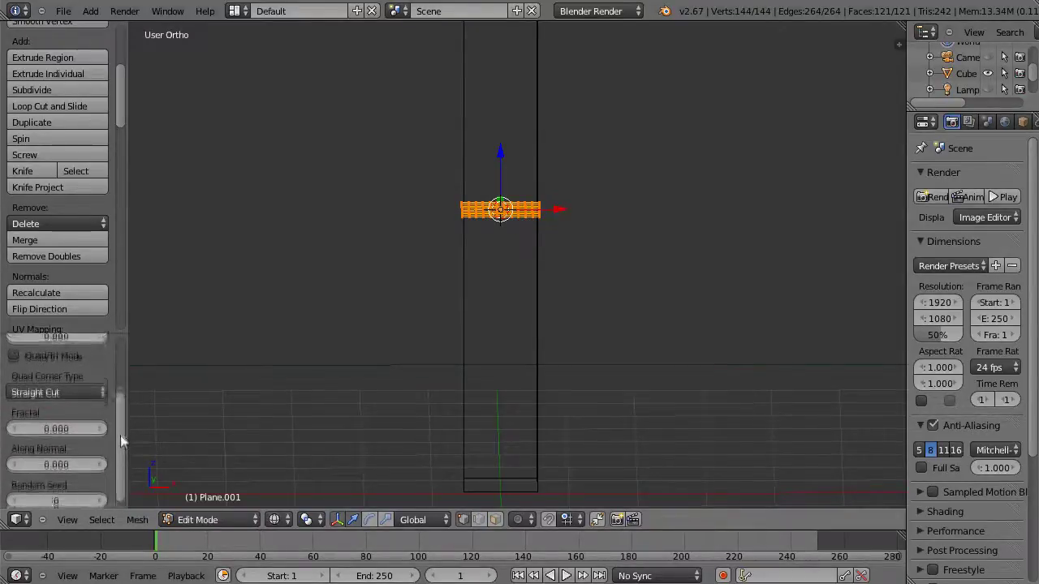
{"action": "left_click", "coordinate": [55, 422]}
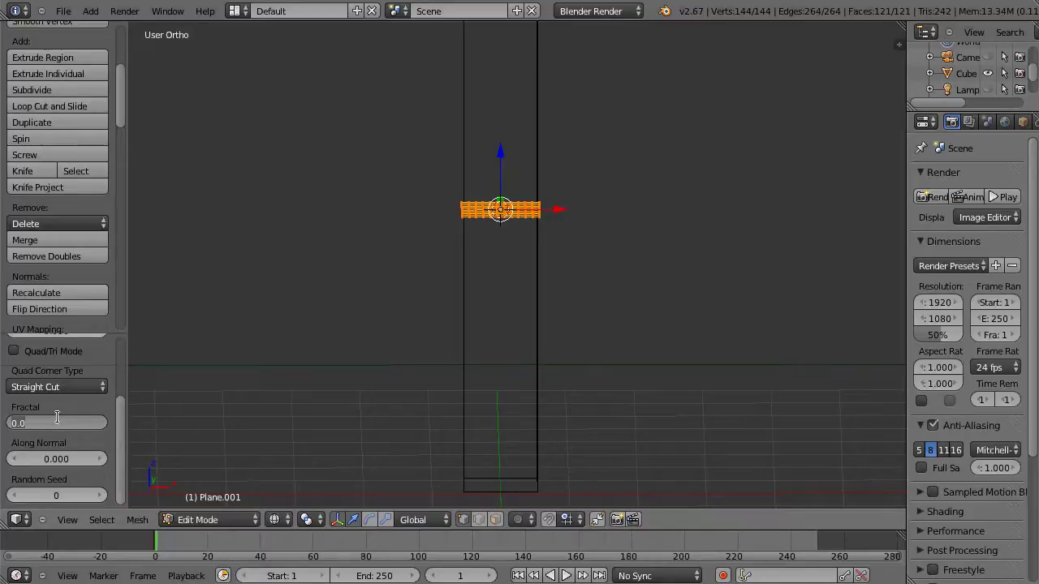
{"action": "key", "text": "BackSpace"}
{"action": "key", "text": "Return"}
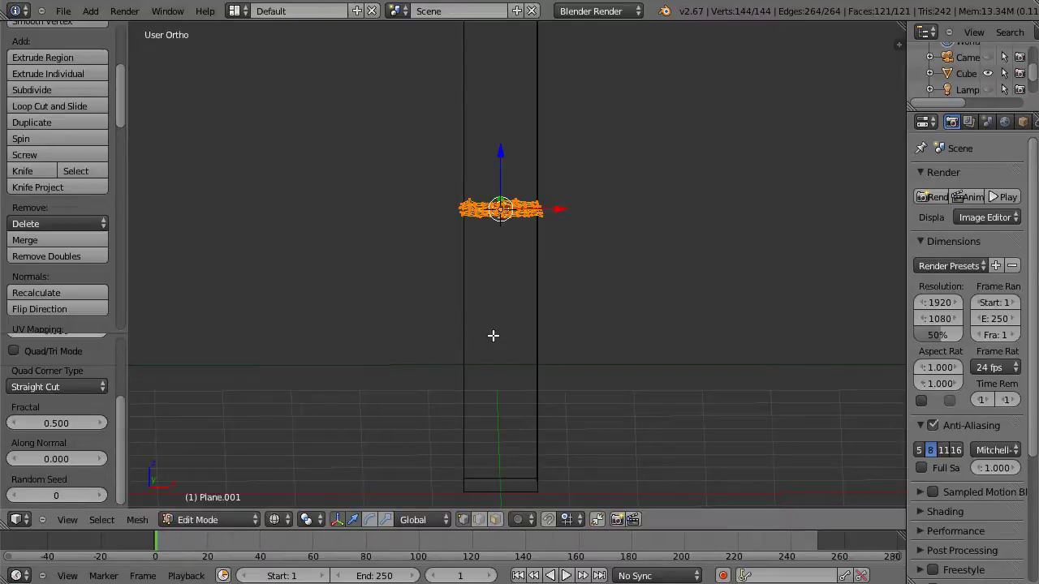
Stretch the jagged subdivided mesh by 1.522 along Z
{"action": "scroll", "coordinate": [492, 335], "scroll_direction": "up", "scroll_amount": 2}
{"action": "scroll", "coordinate": [492, 335], "scroll_direction": "up", "scroll_amount": 2}
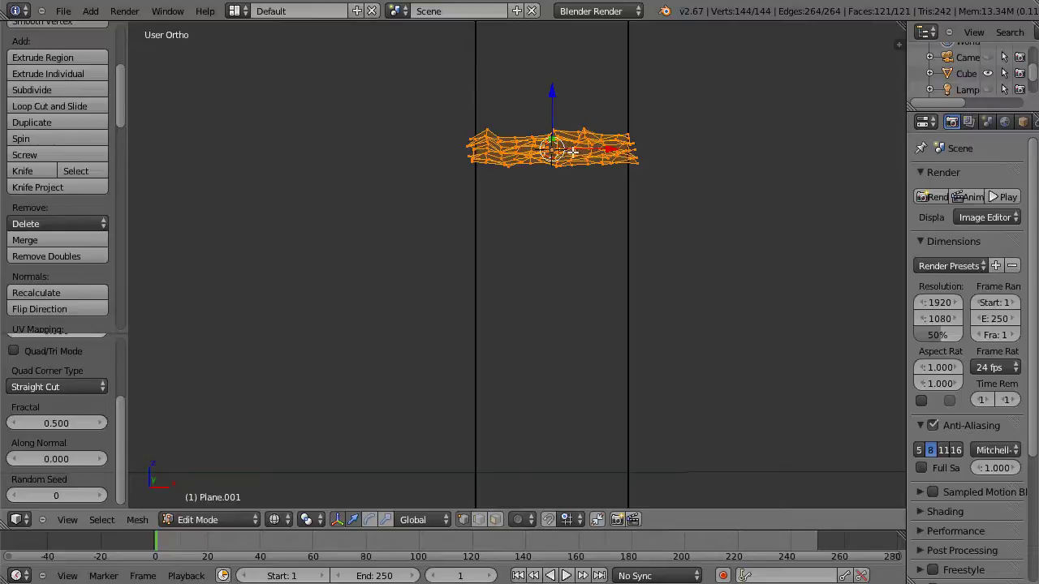
{"action": "key", "text": "s"}
{"action": "key", "text": "z"}
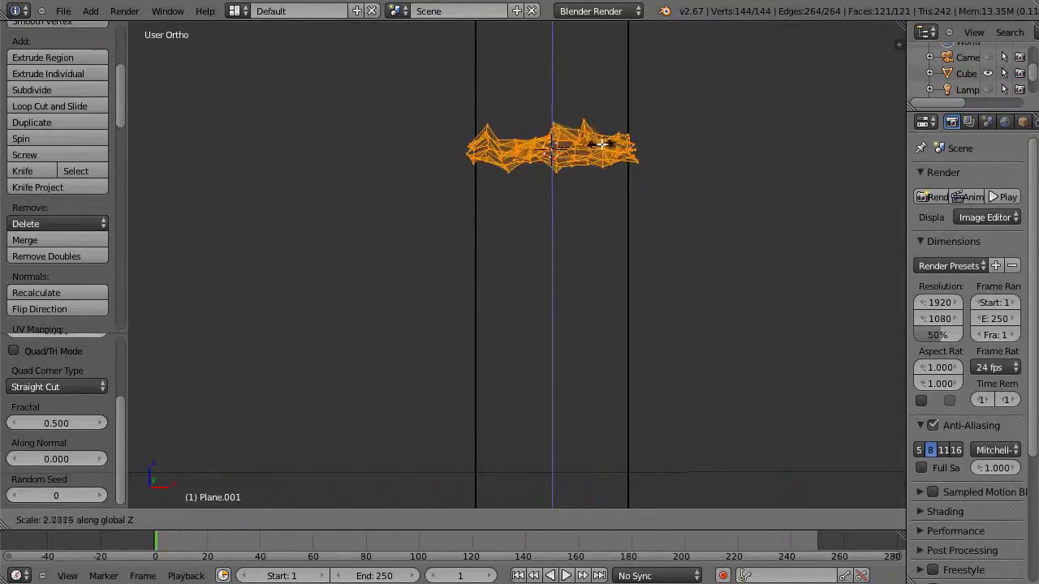
{"action": "left_click", "coordinate": [581, 140]}
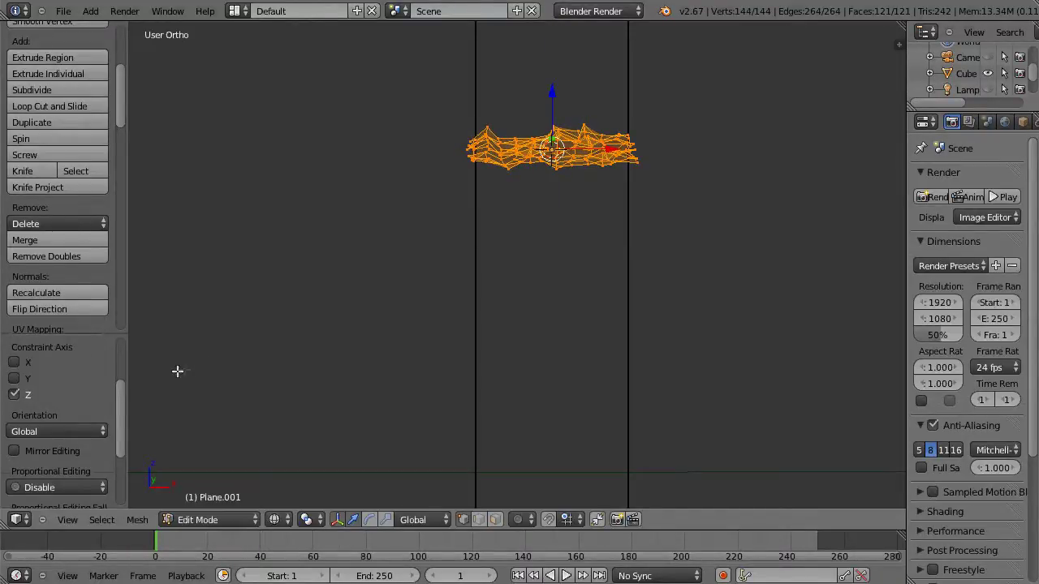
{"action": "left_click_drag", "start_coordinate": [121, 382], "coordinate": [75, 339]}
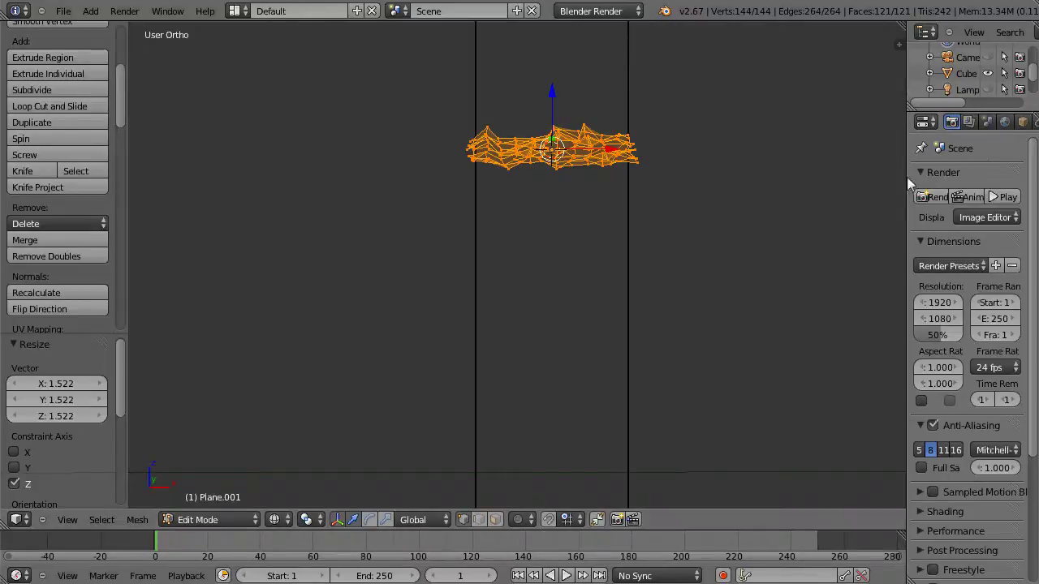
{"action": "left_click_drag", "start_coordinate": [905, 177], "coordinate": [846, 175]}
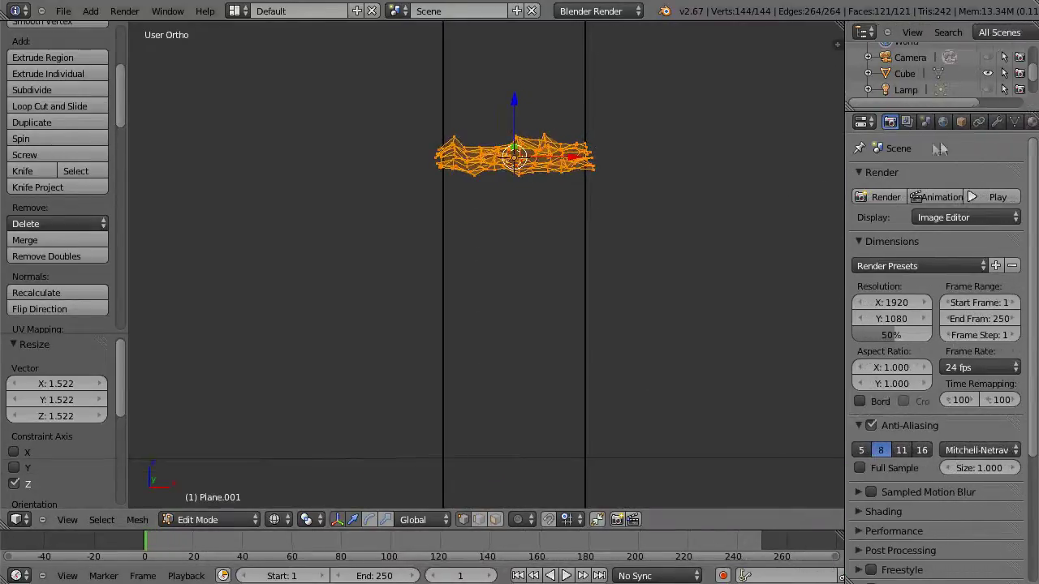
Open the Add Modifier list, cancel without adding one, and return to Render settings
{"action": "left_click", "coordinate": [997, 122]}
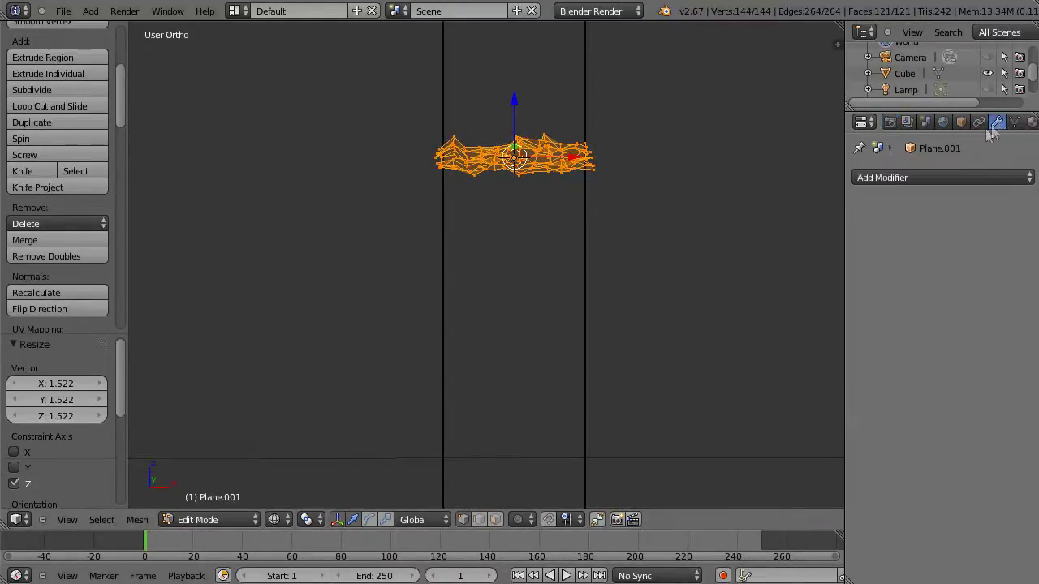
{"action": "left_click", "coordinate": [919, 177]}
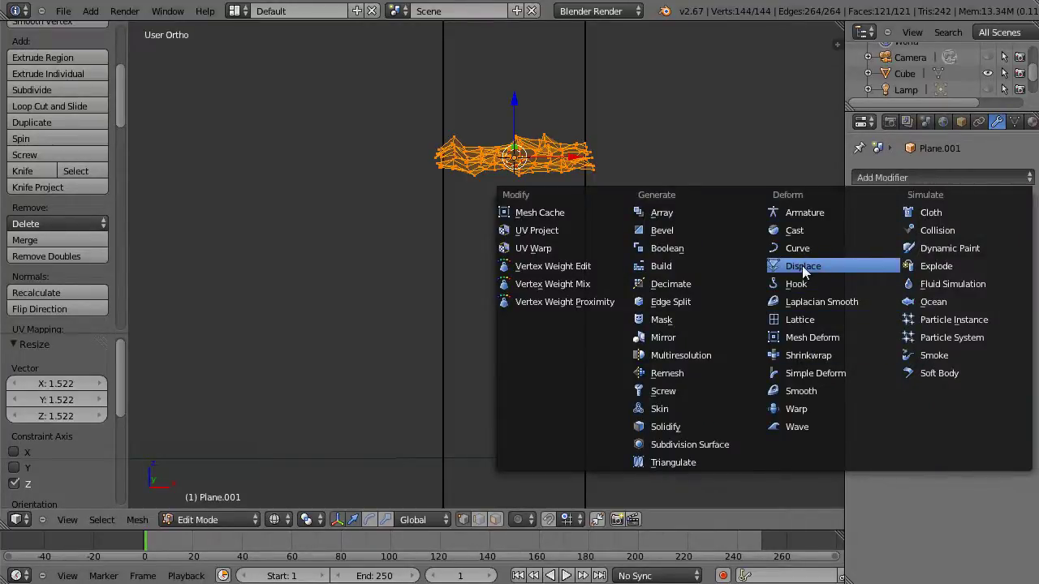
{"action": "key", "text": "Escape"}
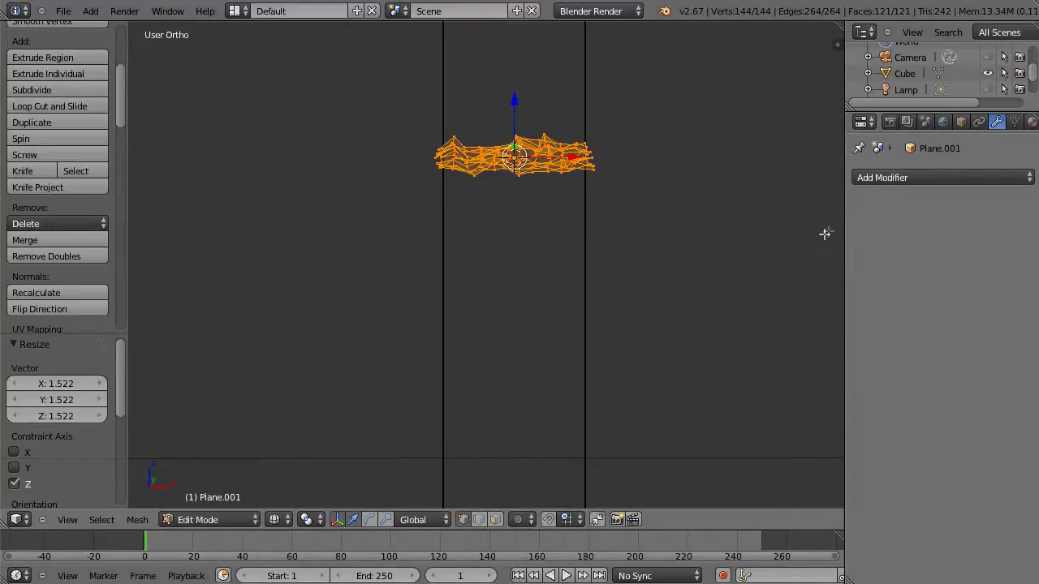
{"action": "left_click", "coordinate": [890, 122]}
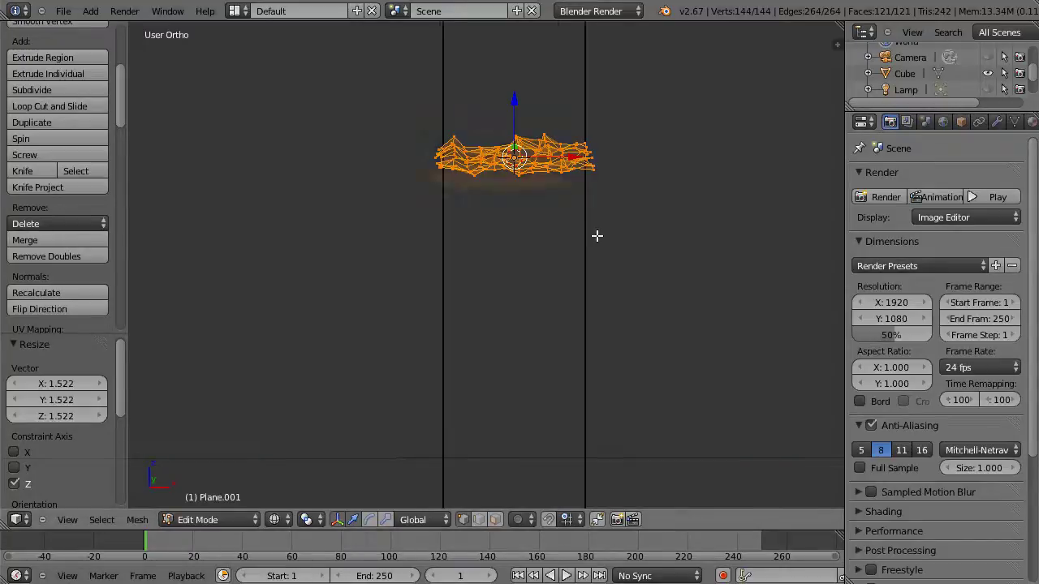
Zoom out, restore solid shading, and return to Object Mode
{"action": "scroll", "coordinate": [597, 236], "scroll_direction": "down", "scroll_amount": 3}
{"action": "scroll", "coordinate": [596, 235], "scroll_direction": "down", "scroll_amount": 1}
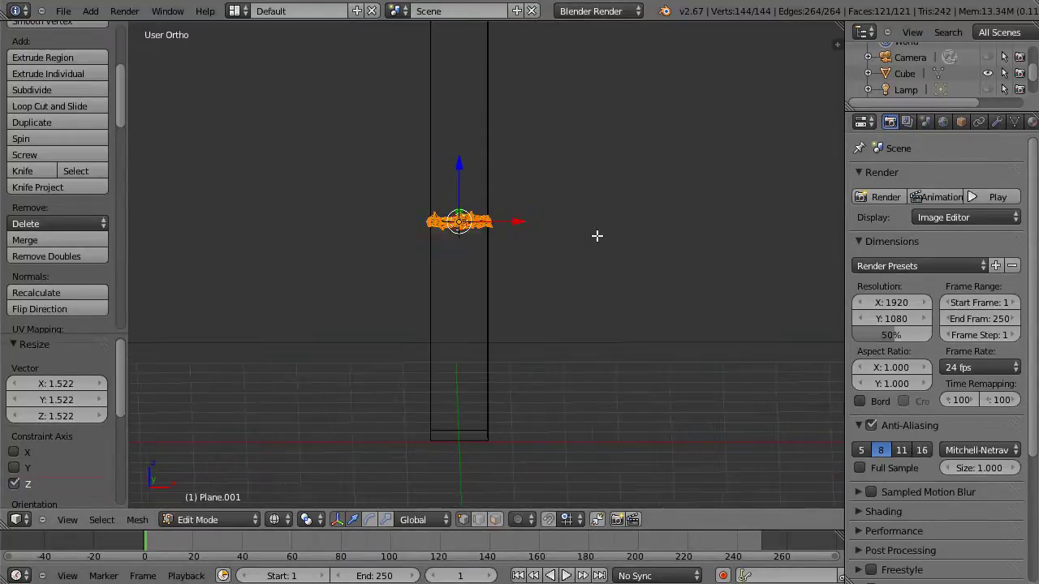
{"action": "scroll", "coordinate": [596, 235], "scroll_direction": "down", "scroll_amount": 1}
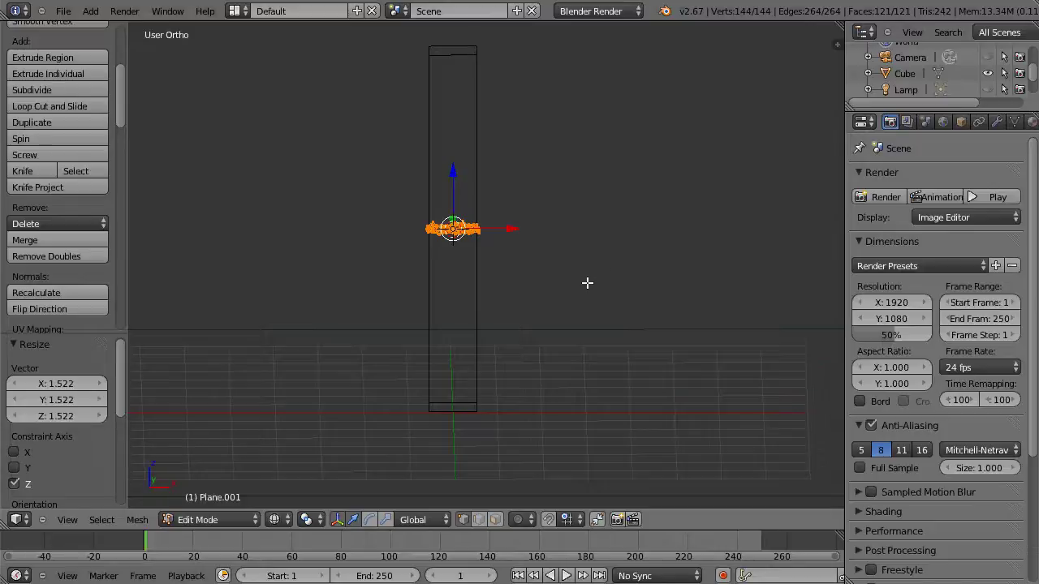
{"action": "key", "text": "z"}
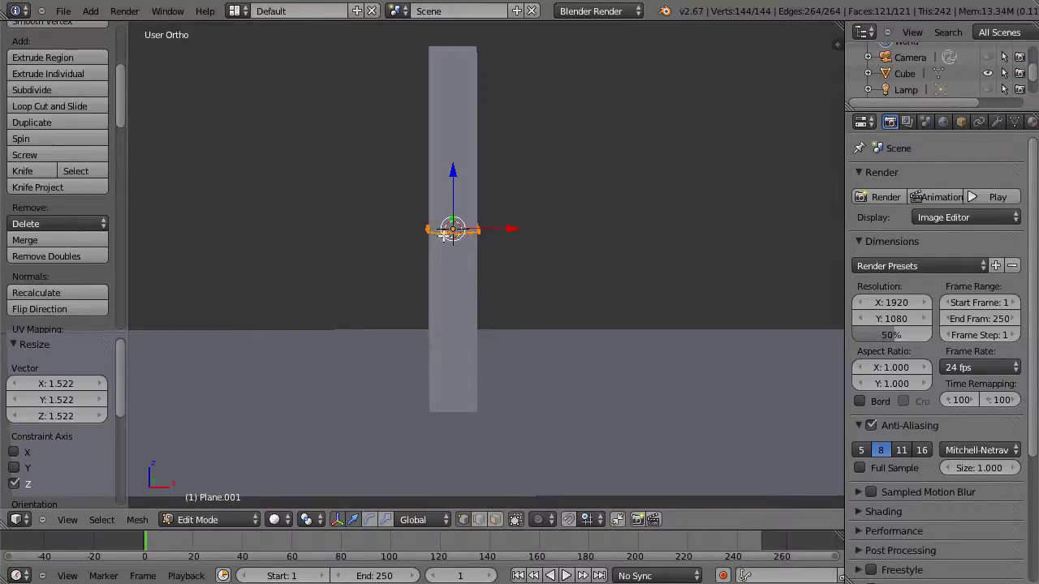
{"action": "key", "text": "Tab"}
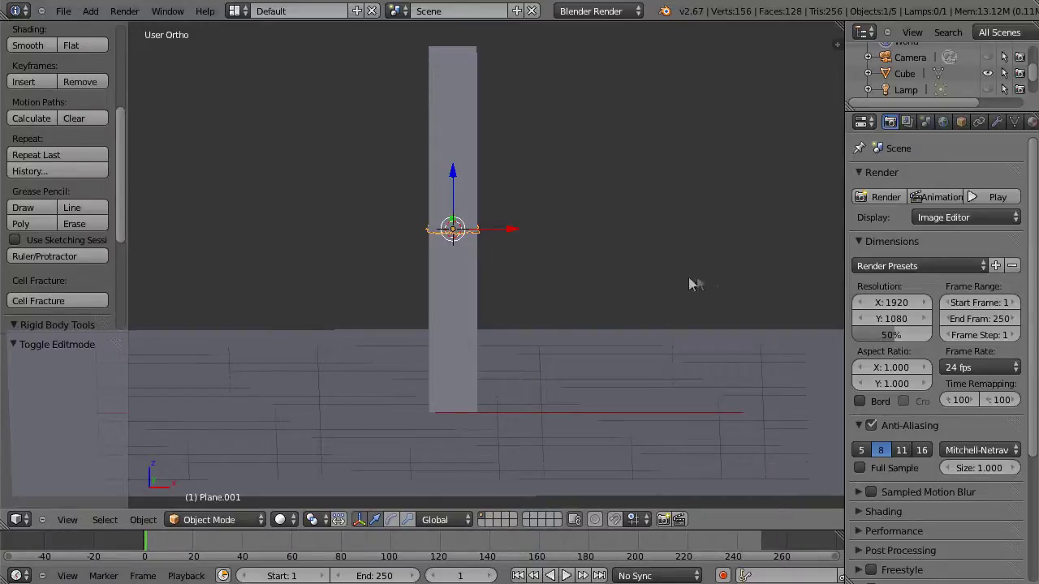
Parent Plane.001 to the Cube plank with Object parenting, then reselect only the Cube
{"action": "key", "text": "KP_1"}
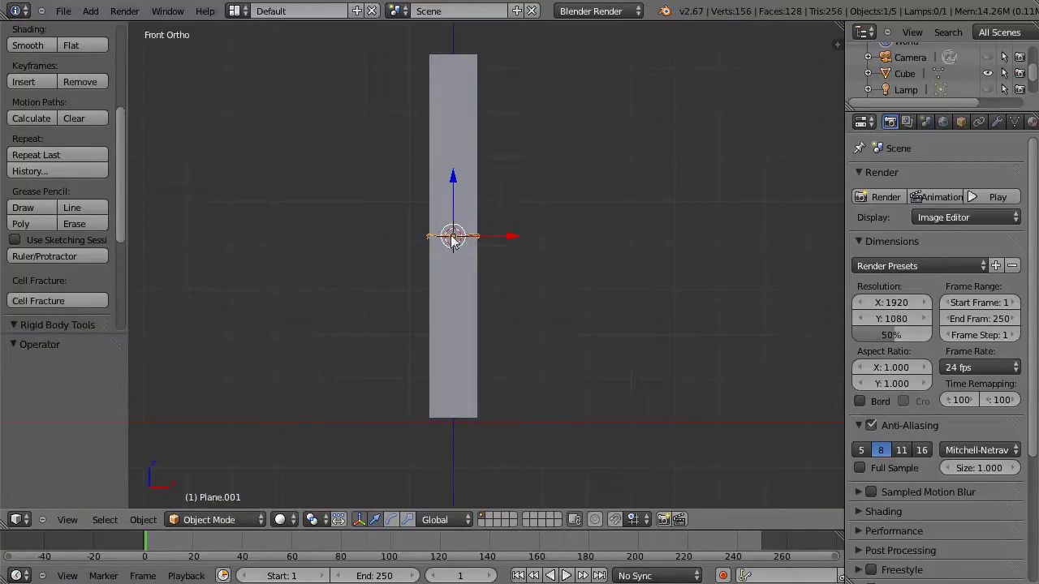
{"action": "right_click", "coordinate": [461, 189], "text": "shift"}
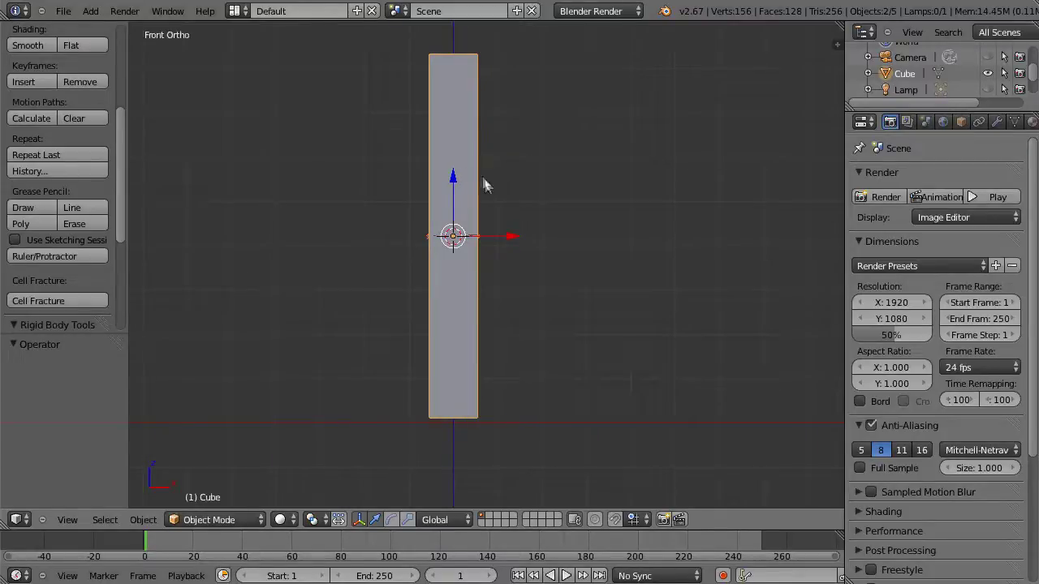
{"action": "key", "text": "ctrl+p"}
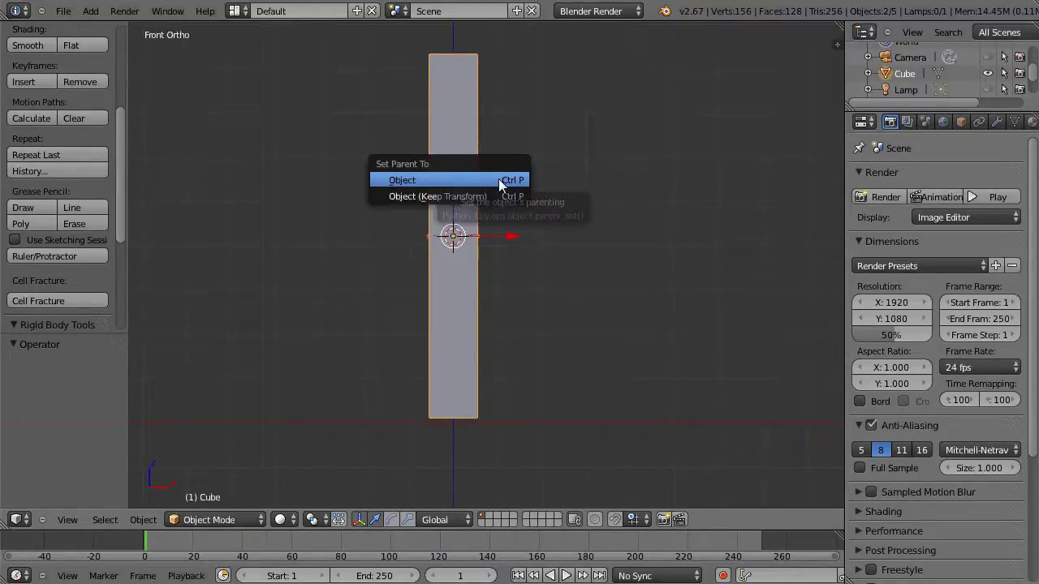
{"action": "left_click", "coordinate": [408, 180]}
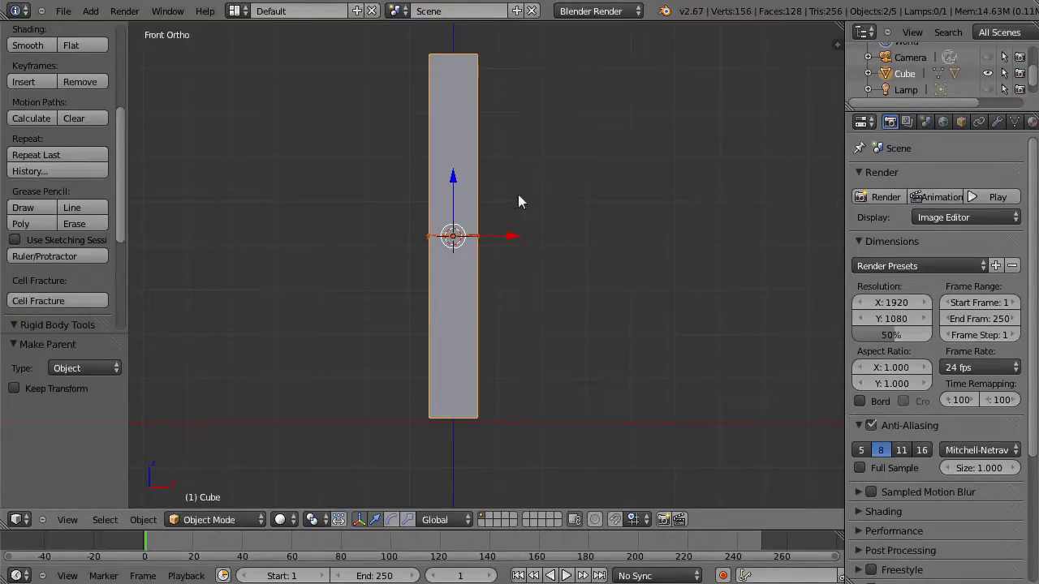
{"action": "key", "text": "a"}
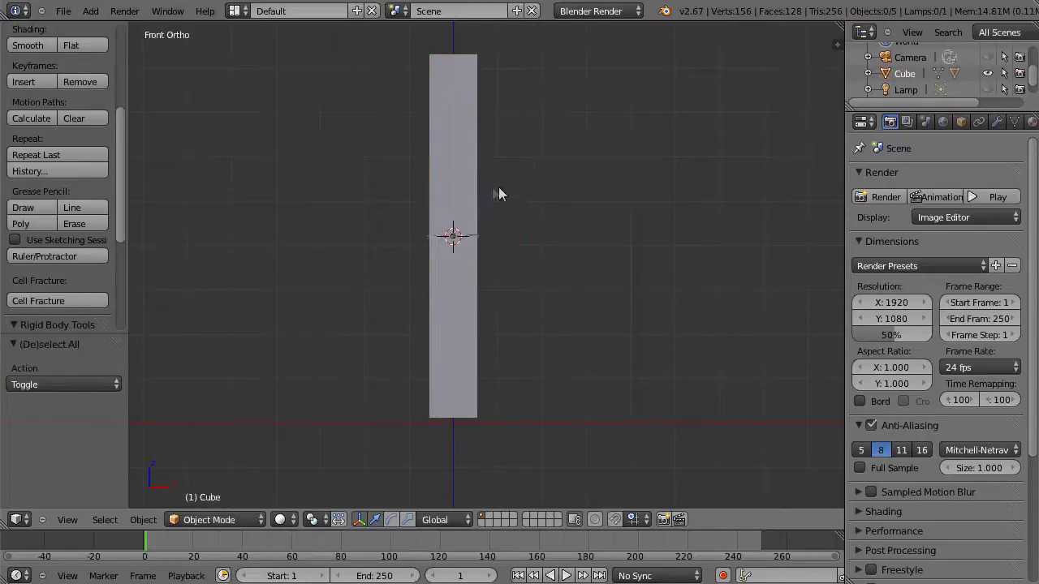
{"action": "right_click", "coordinate": [430, 199]}
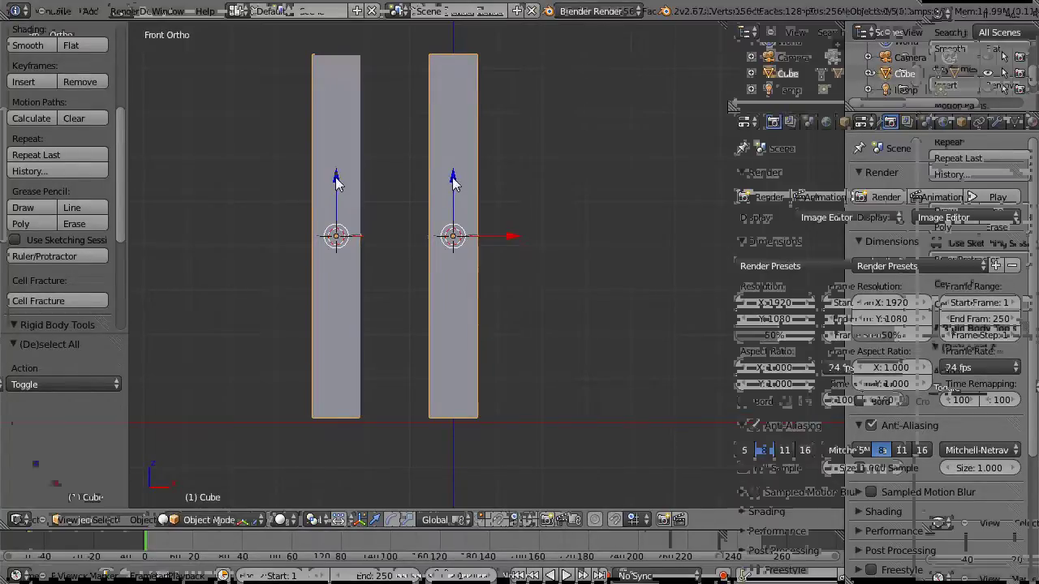
In Cell Fracture, use Child Verts as the only source and set Noise to 0.10
{"action": "left_click", "coordinate": [74, 300]}
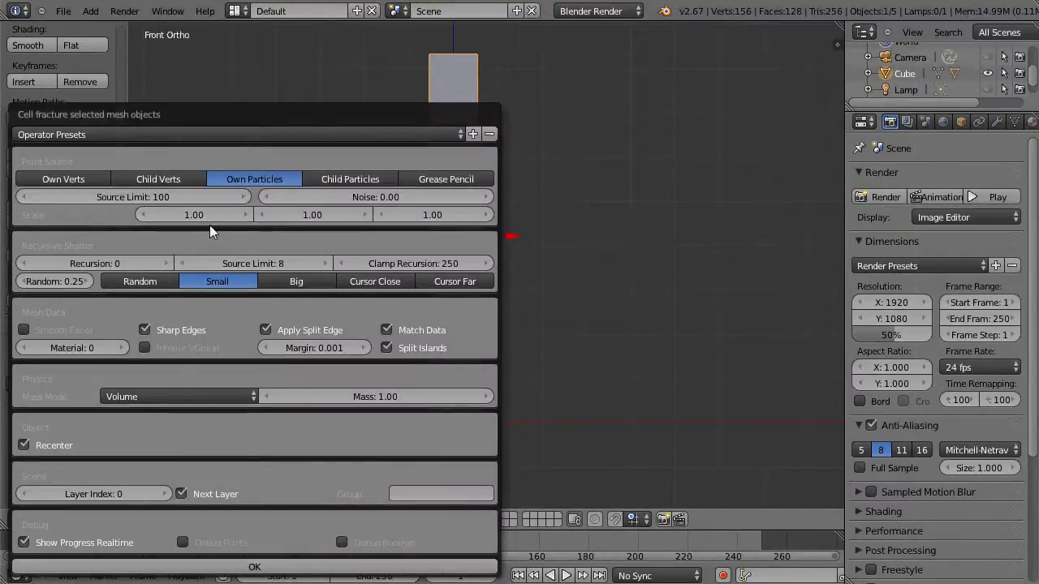
{"action": "left_click", "coordinate": [153, 179], "text": "shift"}
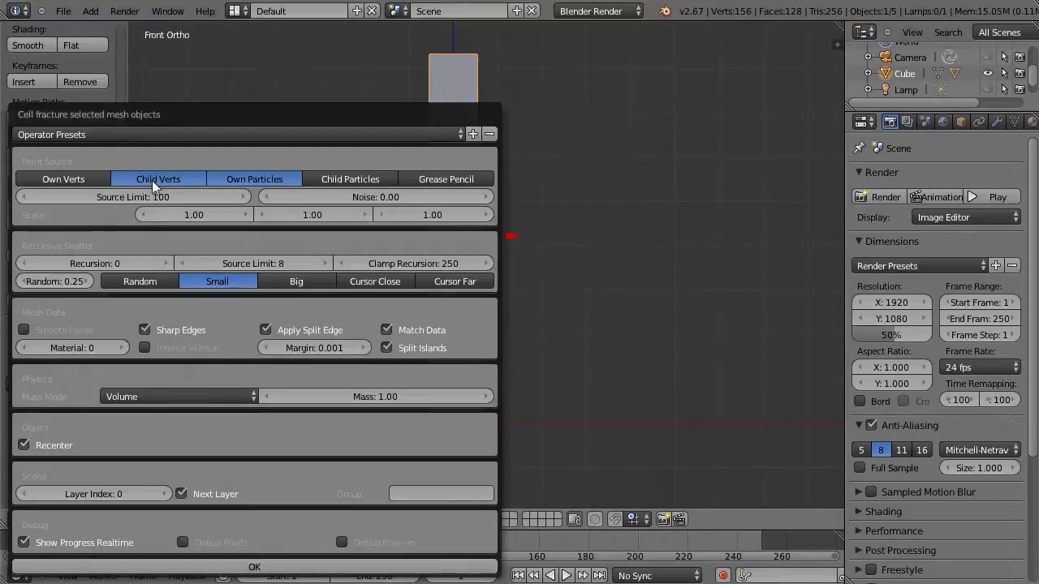
{"action": "left_click", "coordinate": [243, 178], "text": "shift"}
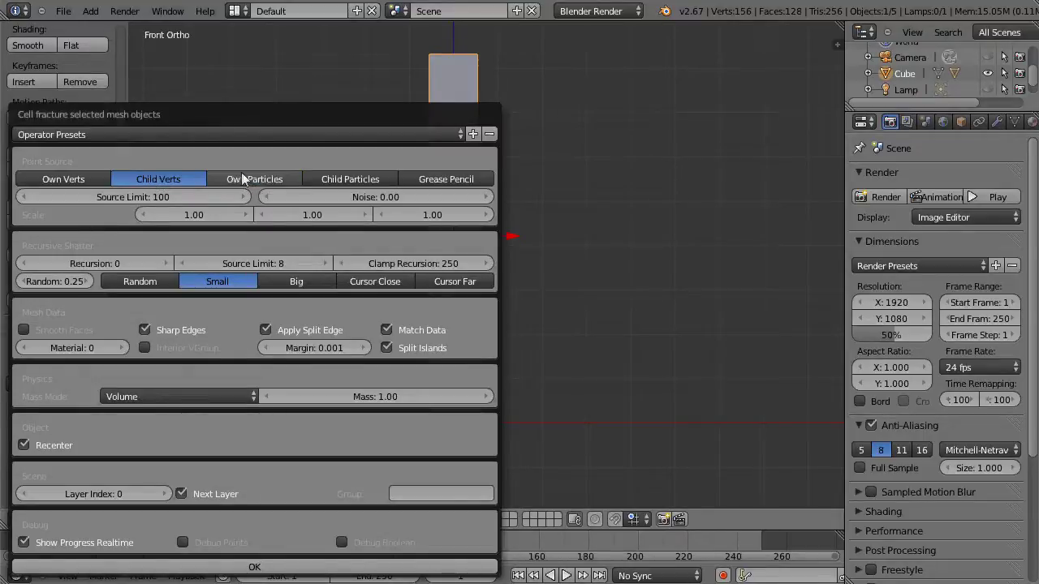
{"action": "left_click", "coordinate": [372, 197]}
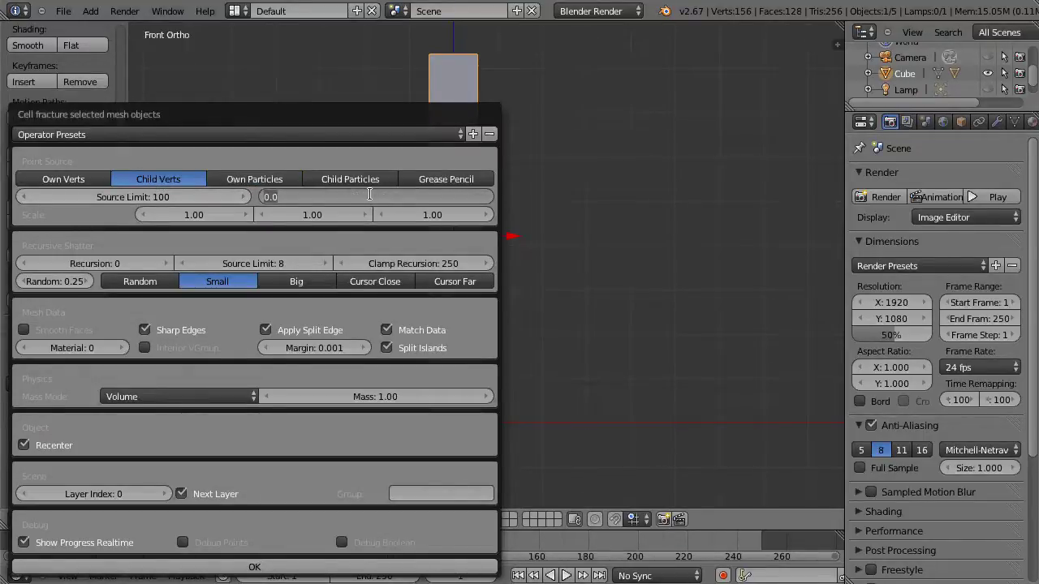
{"action": "type", "text": "0.1"}
{"action": "key", "text": "Return"}
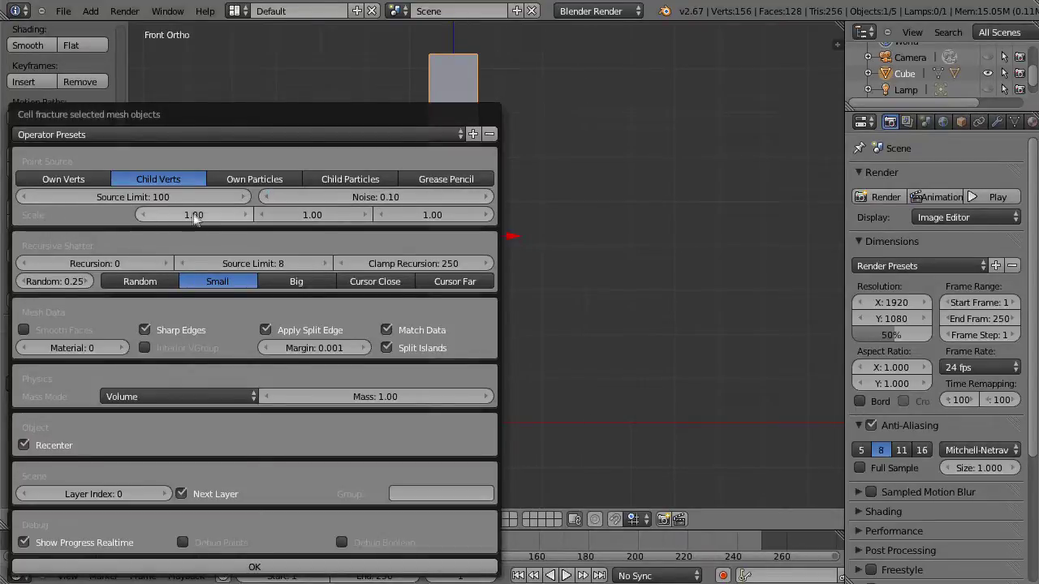
Set the third Scale value to 0.10, Recursion 1 with Cursor Close, and run the fracture
{"action": "left_click", "coordinate": [430, 216]}
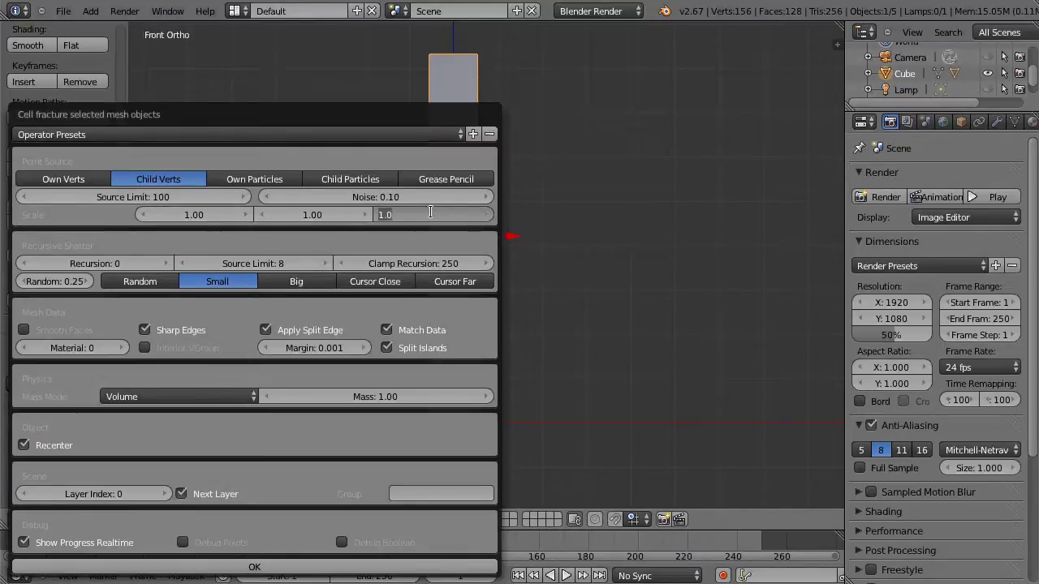
{"action": "type", "text": "0.1"}
{"action": "key", "text": "Return"}
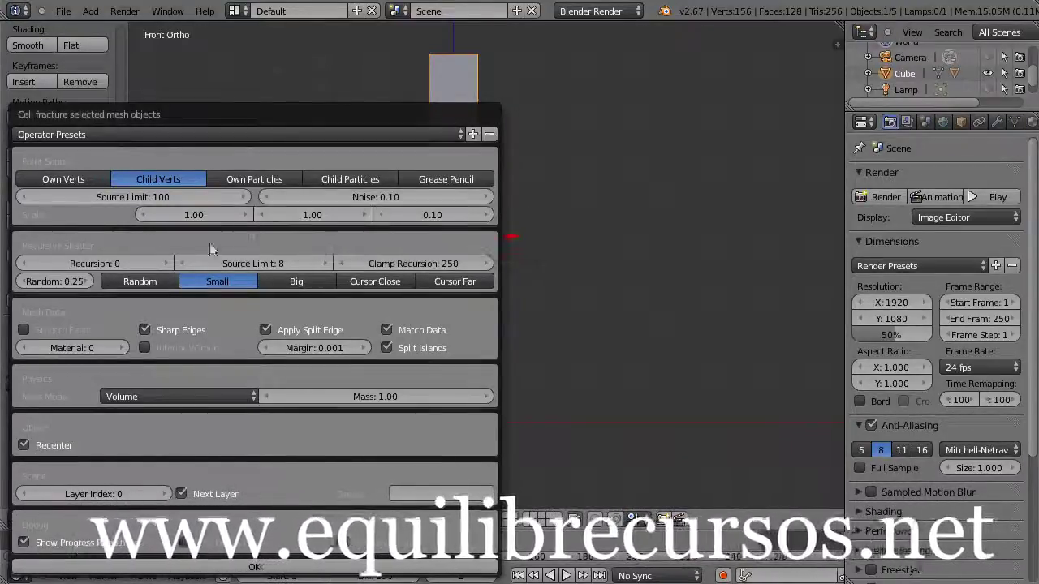
{"action": "left_click", "coordinate": [165, 263]}
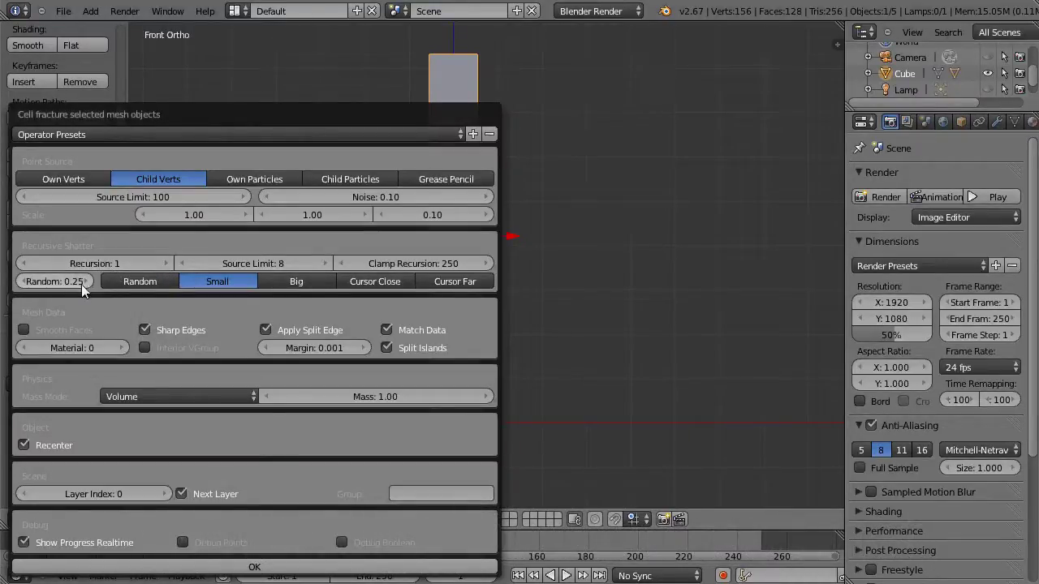
{"action": "left_click", "coordinate": [371, 281]}
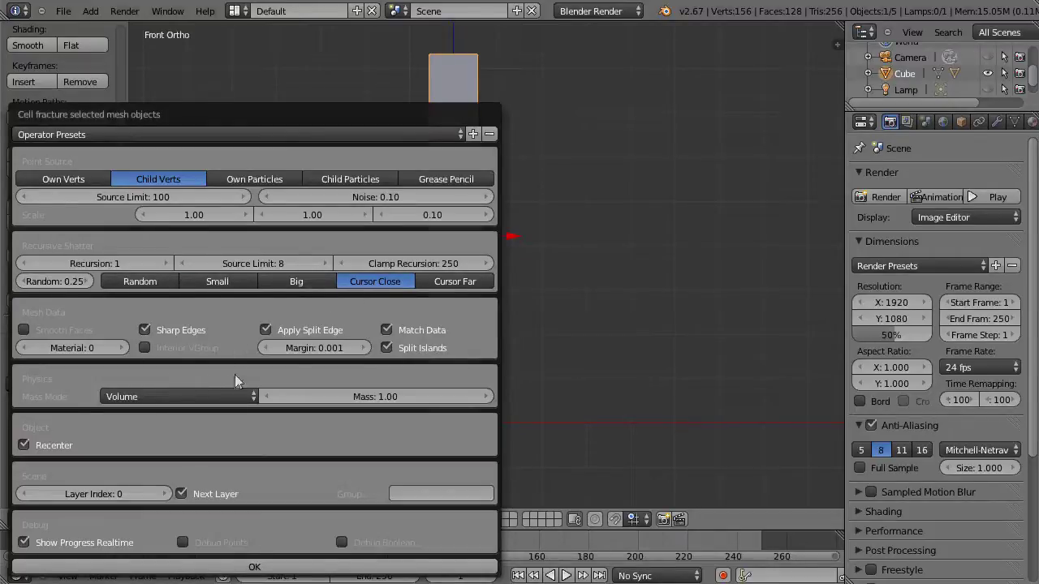
{"action": "left_click", "coordinate": [254, 568]}
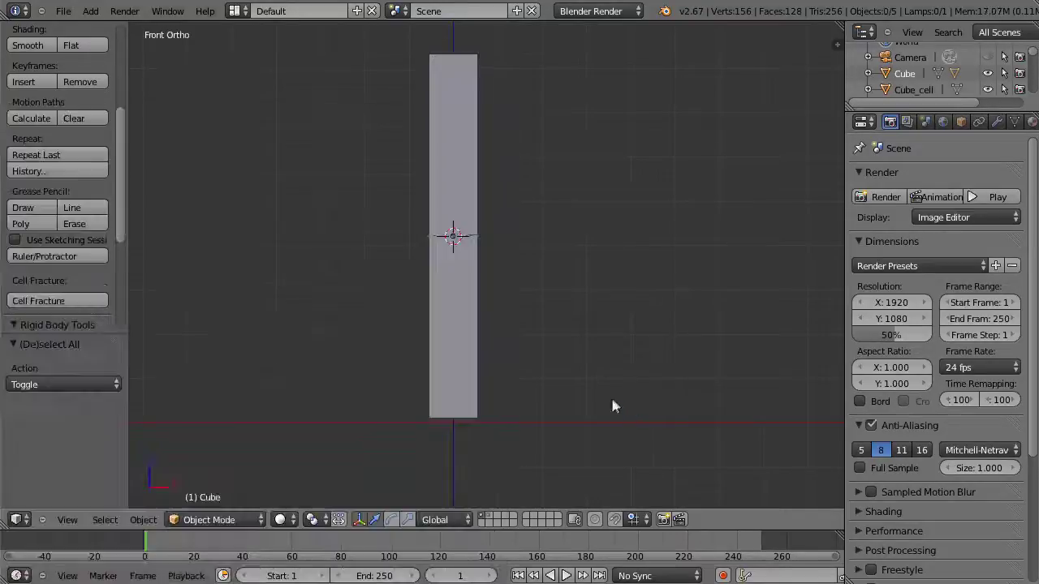
{"action": "left_click", "coordinate": [488, 516]}
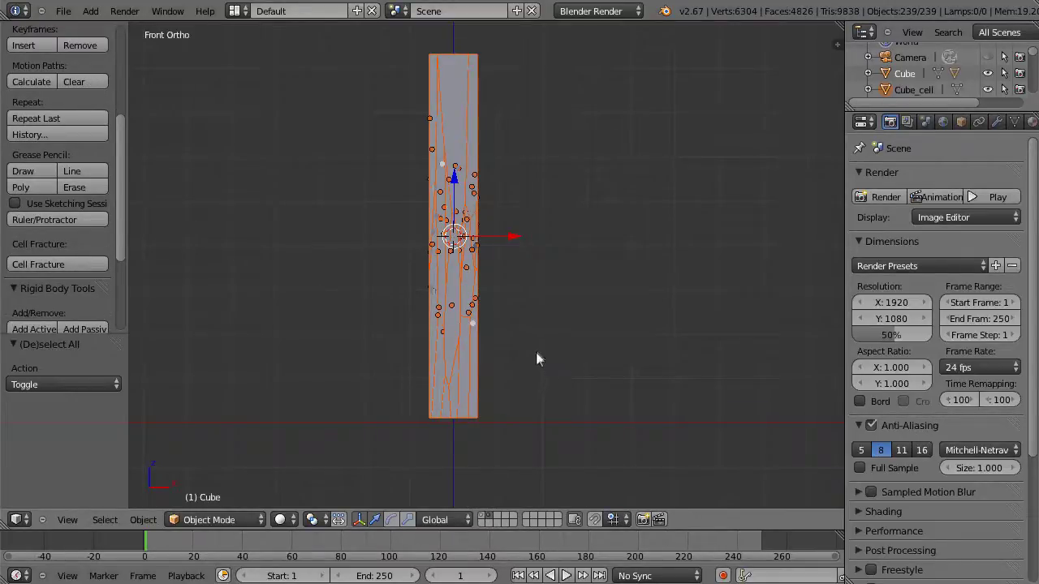
{"action": "key", "text": "z"}
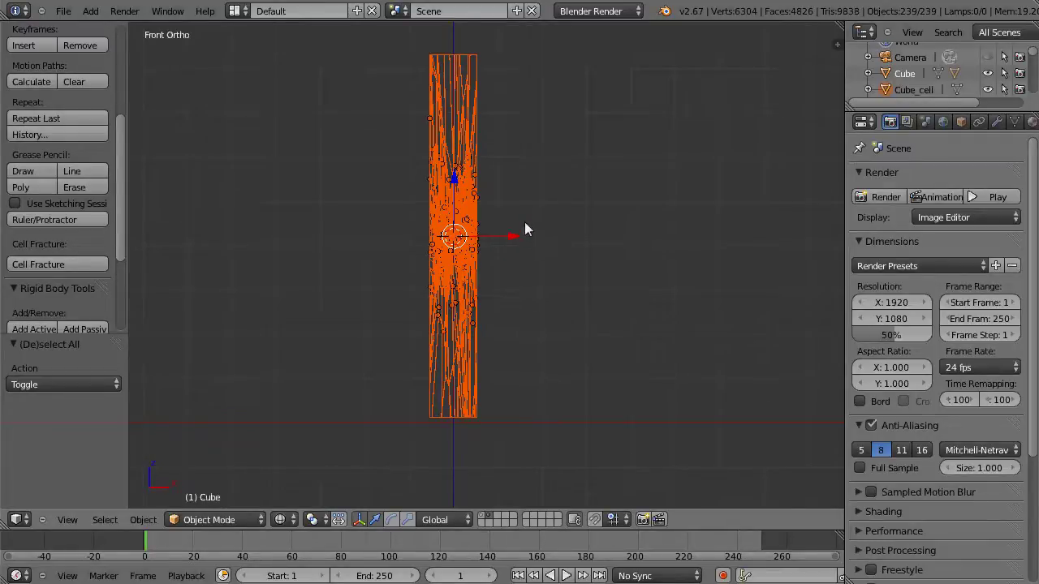
{"action": "key", "text": "1"}
{"action": "key", "text": "z"}
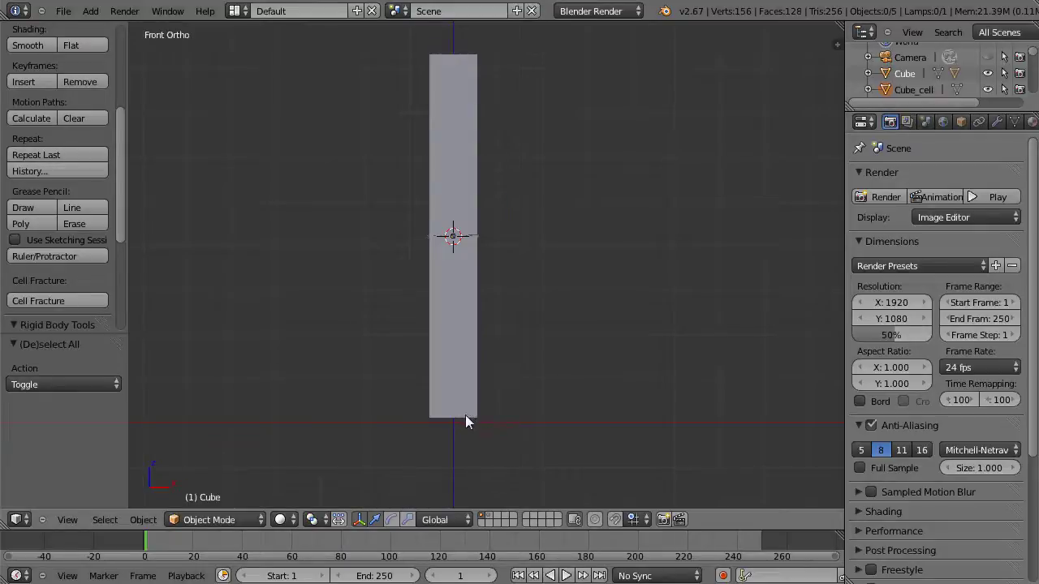
Move the ground plane to layer 2, display that layer, and orbit to an angled view
{"action": "right_click", "coordinate": [465, 420]}
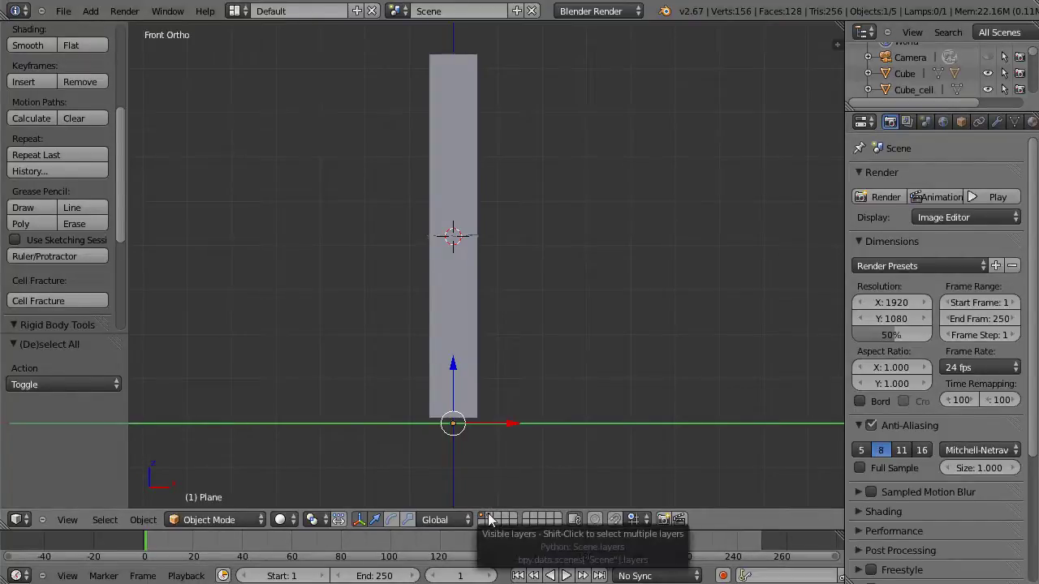
{"action": "key", "text": "m"}
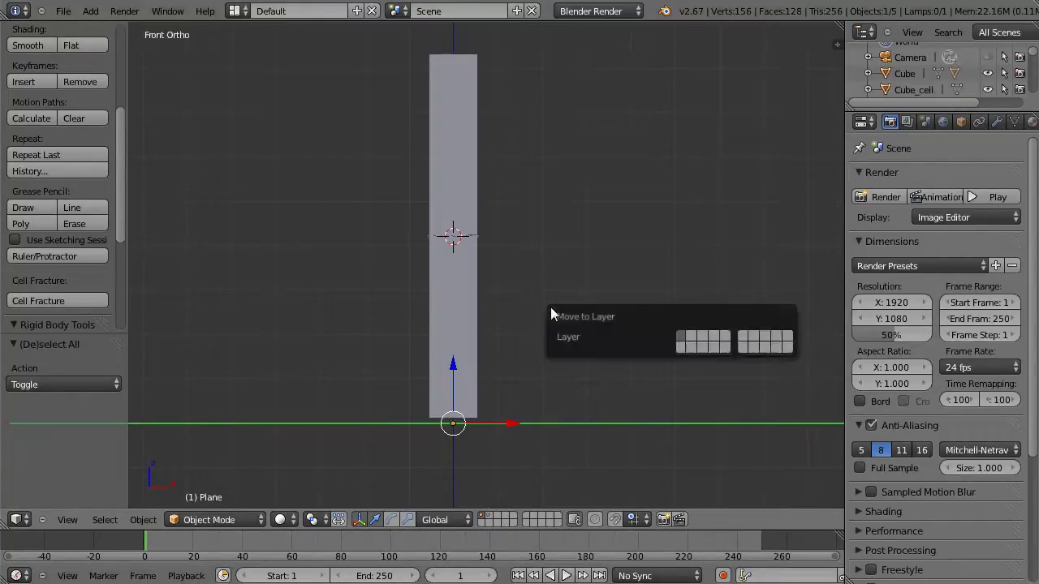
{"action": "left_click", "coordinate": [691, 337]}
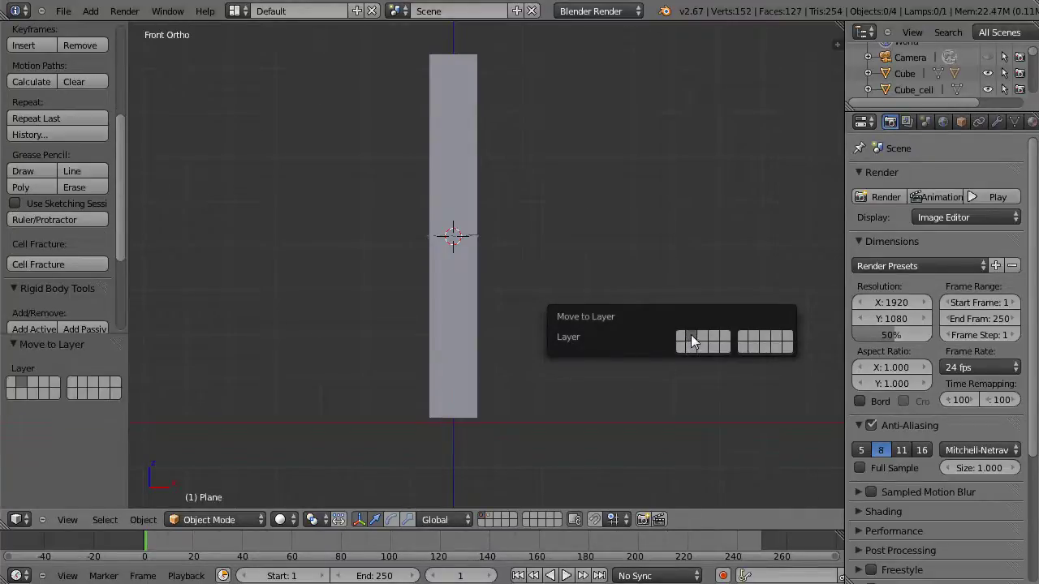
{"action": "left_click", "coordinate": [490, 518]}
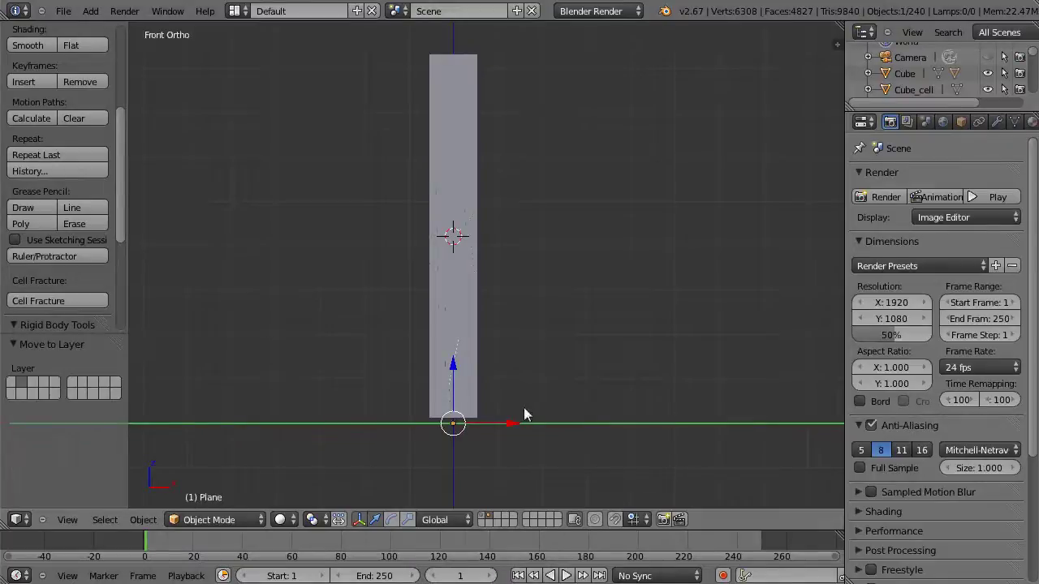
{"action": "middle_click_drag", "start_coordinate": [552, 387], "coordinate": [466, 304]}
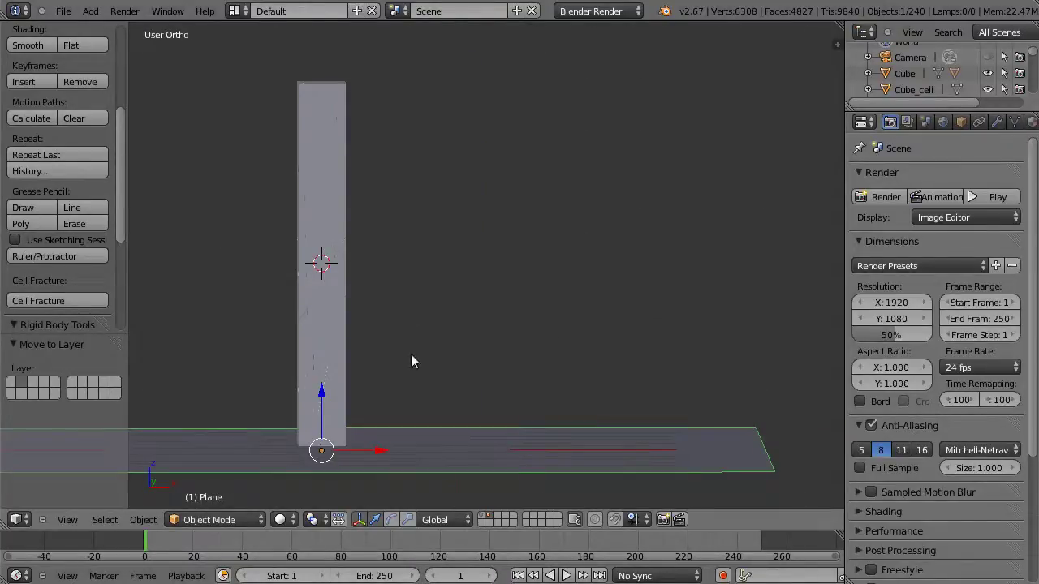
{"action": "key", "text": "a"}
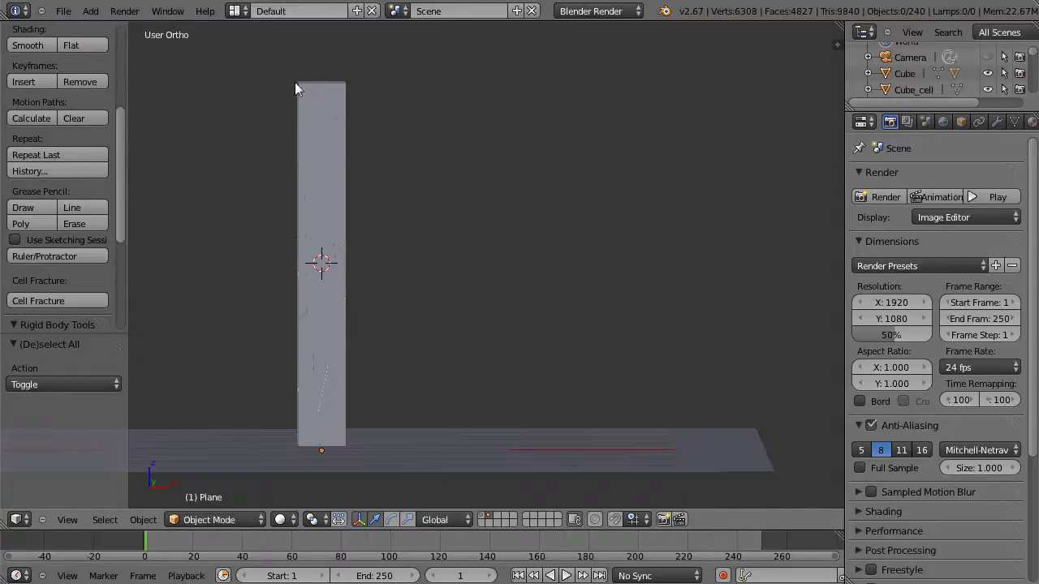
Box-select all shards, add them as active rigid bodies, and play the simulation
{"action": "key", "text": "b"}
{"action": "left_click_drag", "start_coordinate": [274, 70], "coordinate": [361, 412]}
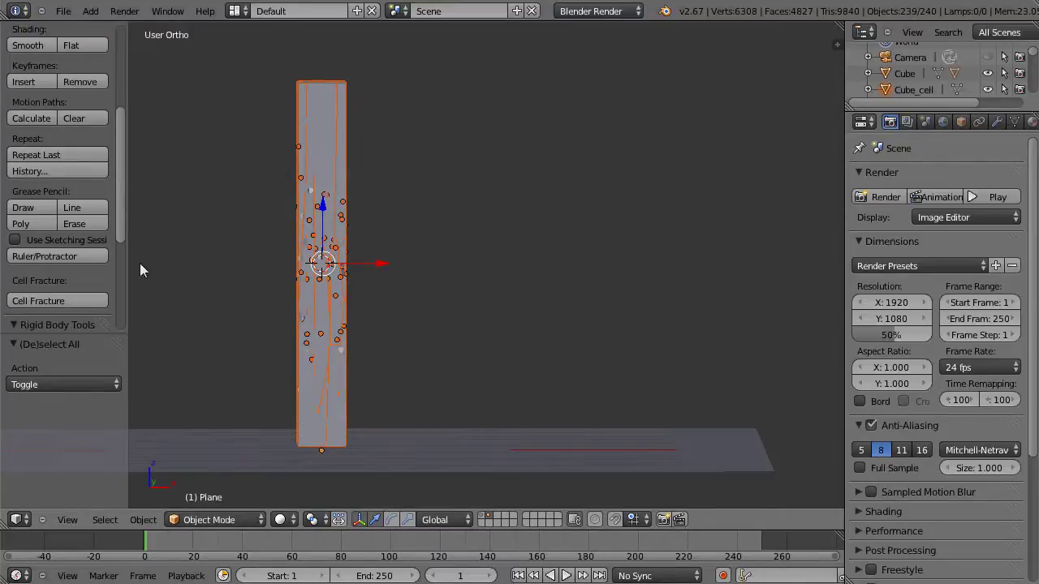
{"action": "left_click_drag", "start_coordinate": [119, 228], "coordinate": [119, 292]}
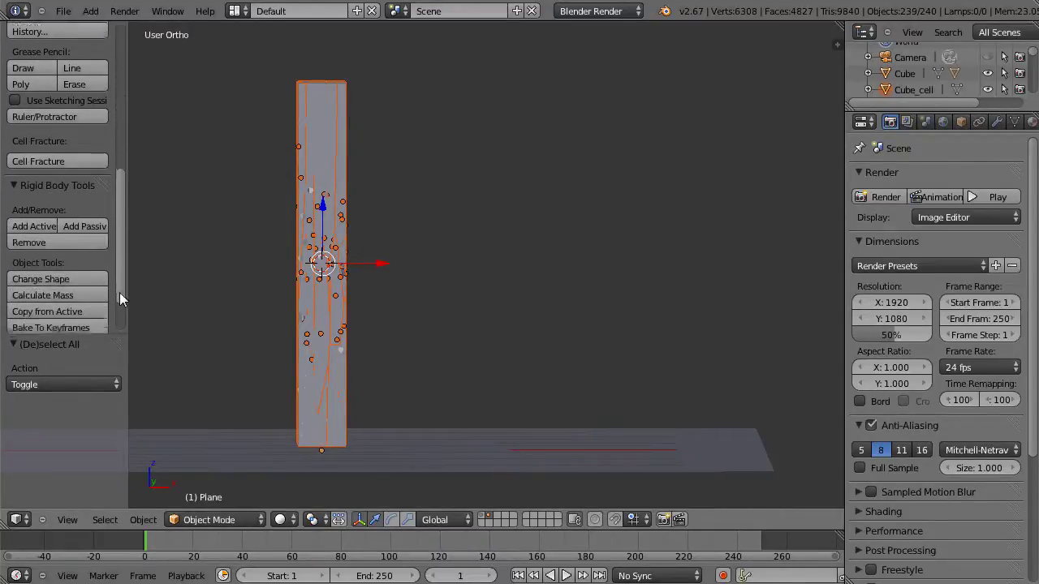
{"action": "left_click", "coordinate": [34, 220]}
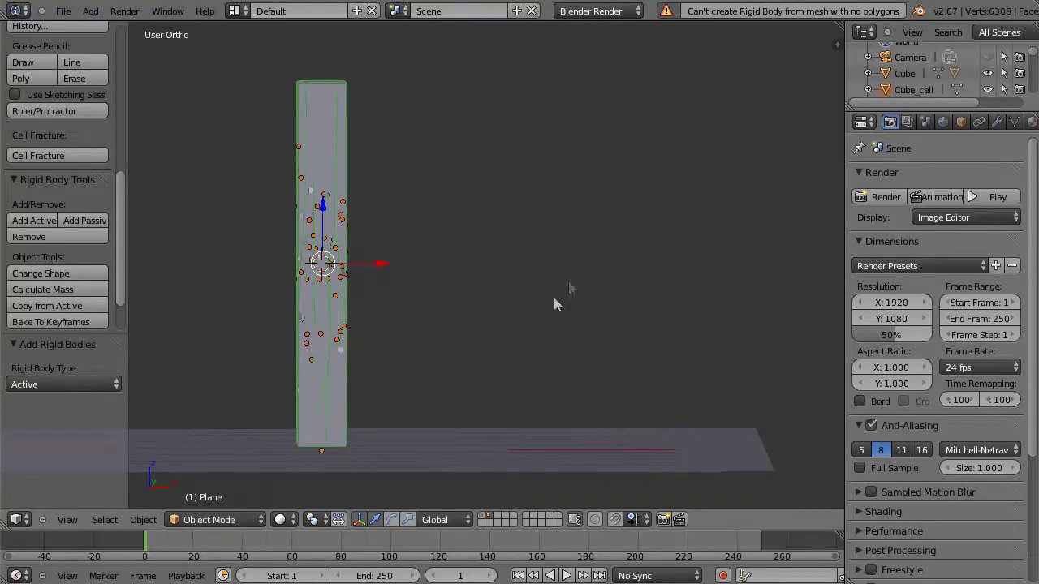
{"action": "key", "text": "ctrl+F11"}
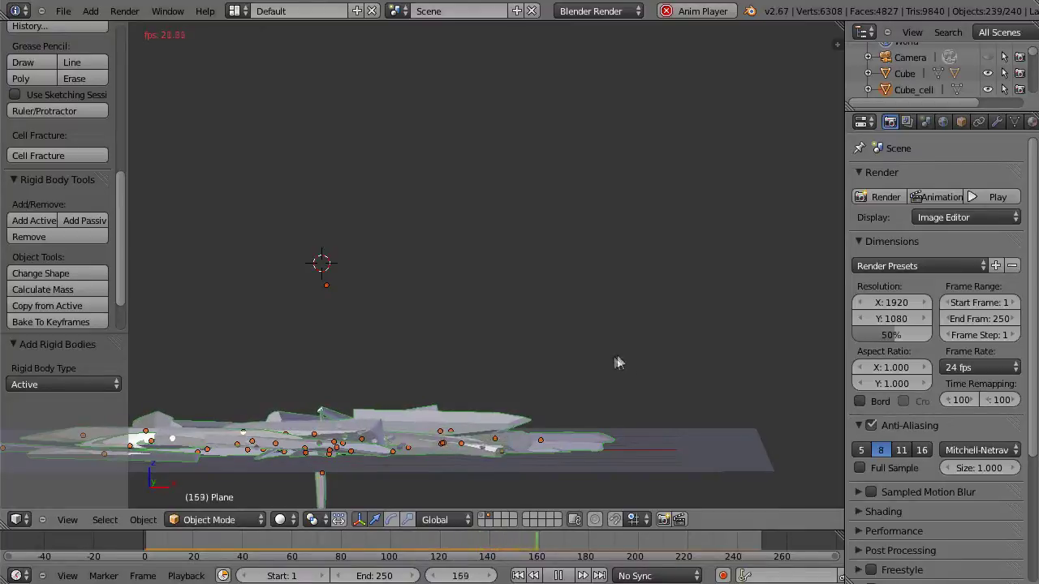
Stop playback, rewind to frame 1, and undo so the fractured plank stands intact
{"action": "key", "text": "alt+a"}
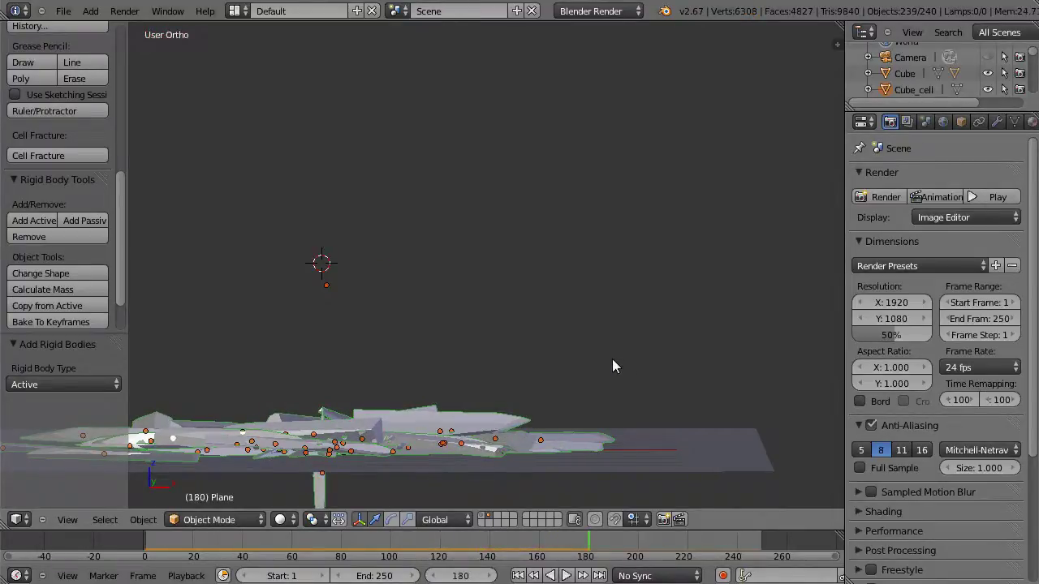
{"action": "key", "text": "shift+Left"}
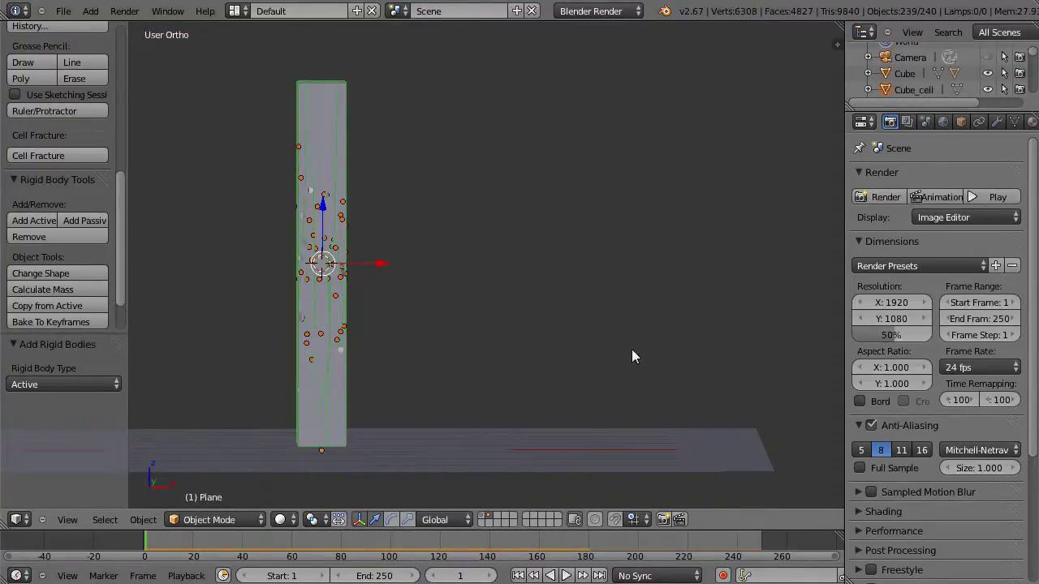
{"action": "key", "text": "ctrl+z"}
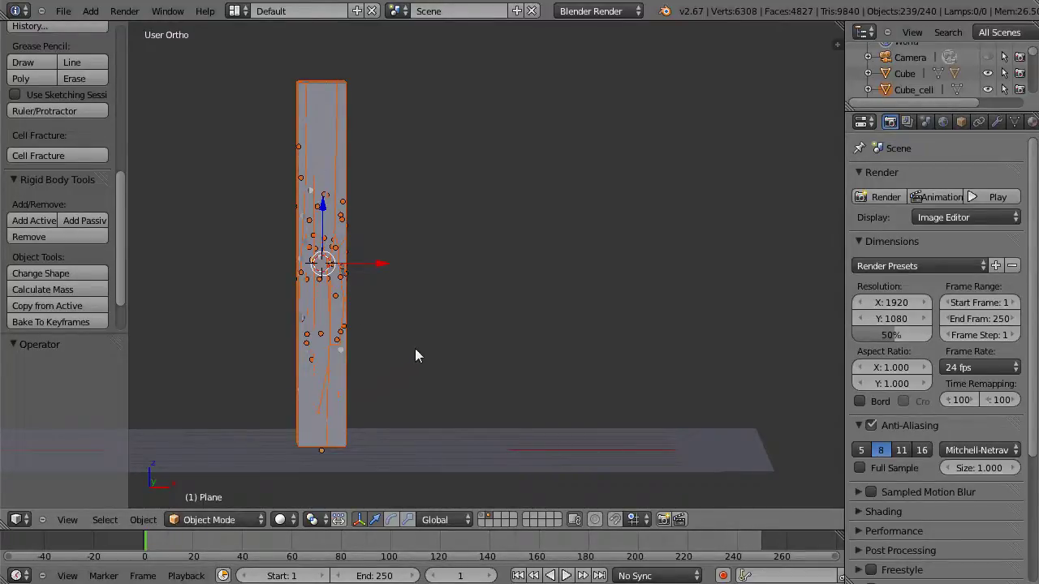
From the front view, join the 18 upper plank fragments into Cube_cell.071
{"action": "key", "text": "KP_1"}
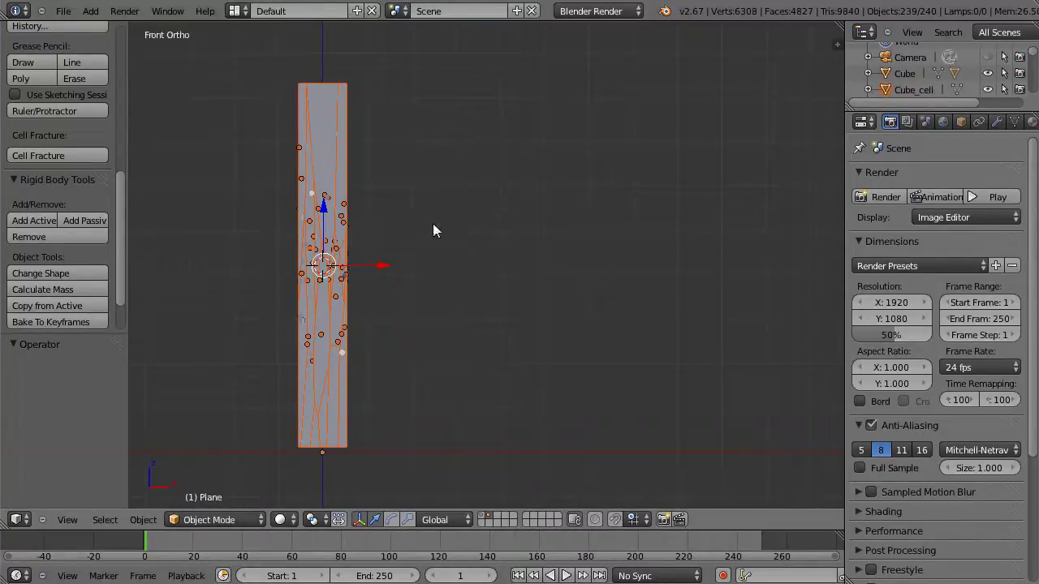
{"action": "key", "text": "a"}
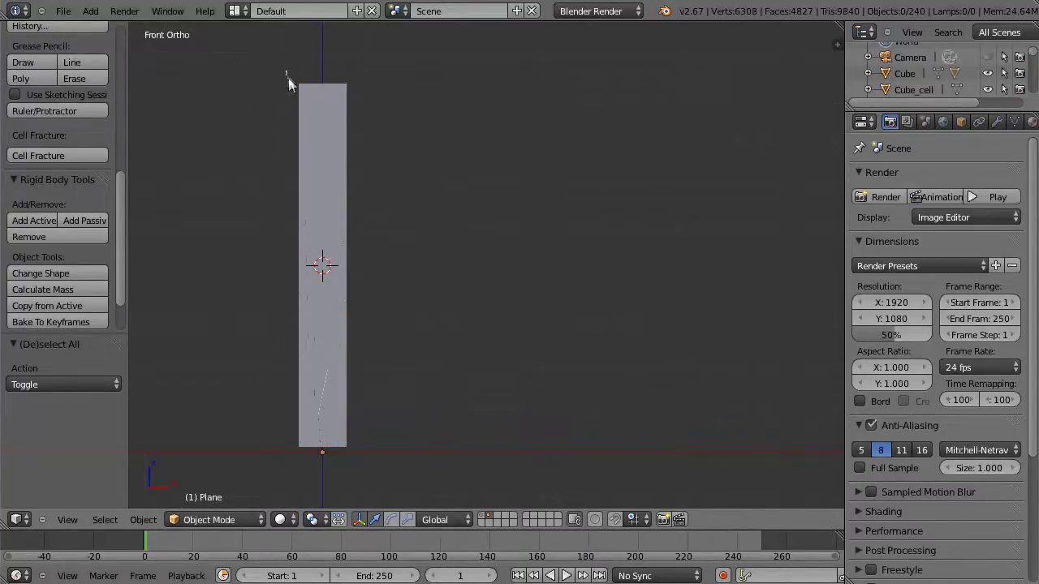
{"action": "key", "text": "b"}
{"action": "left_click_drag", "start_coordinate": [287, 70], "coordinate": [400, 157]}
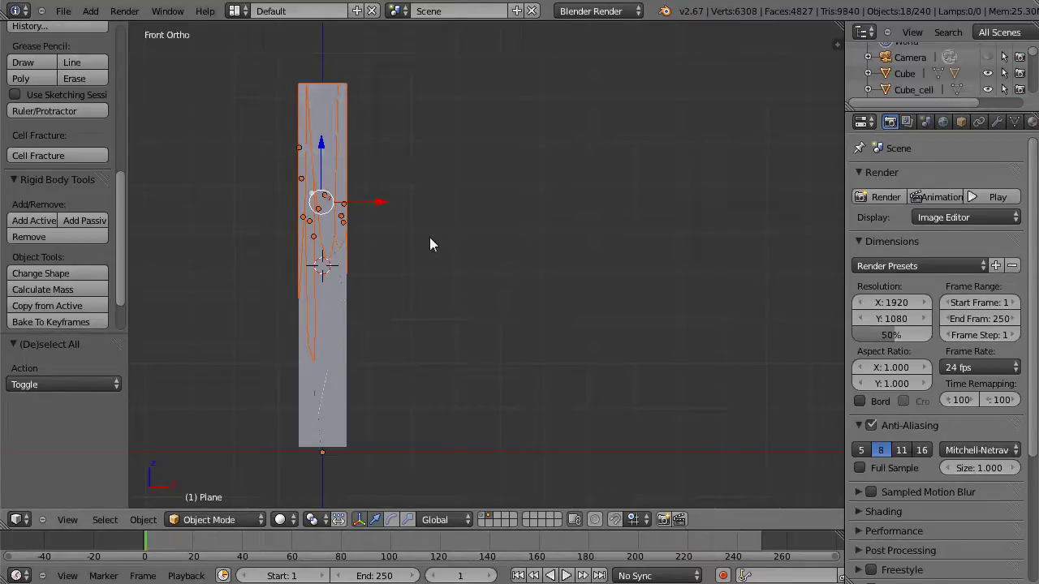
{"action": "right_click", "coordinate": [312, 156], "text": "shift"}
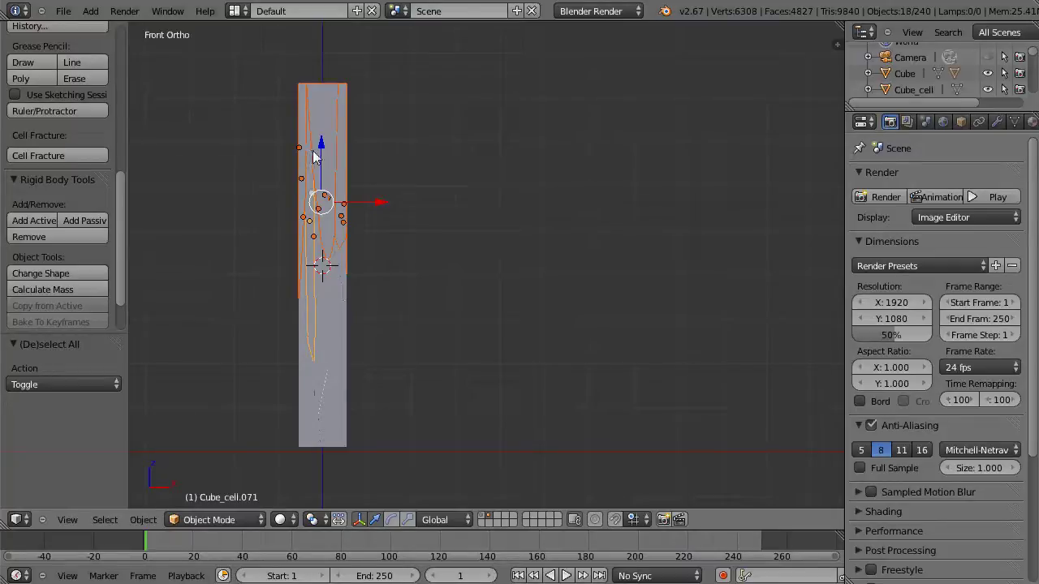
{"action": "key", "text": "ctrl+j"}
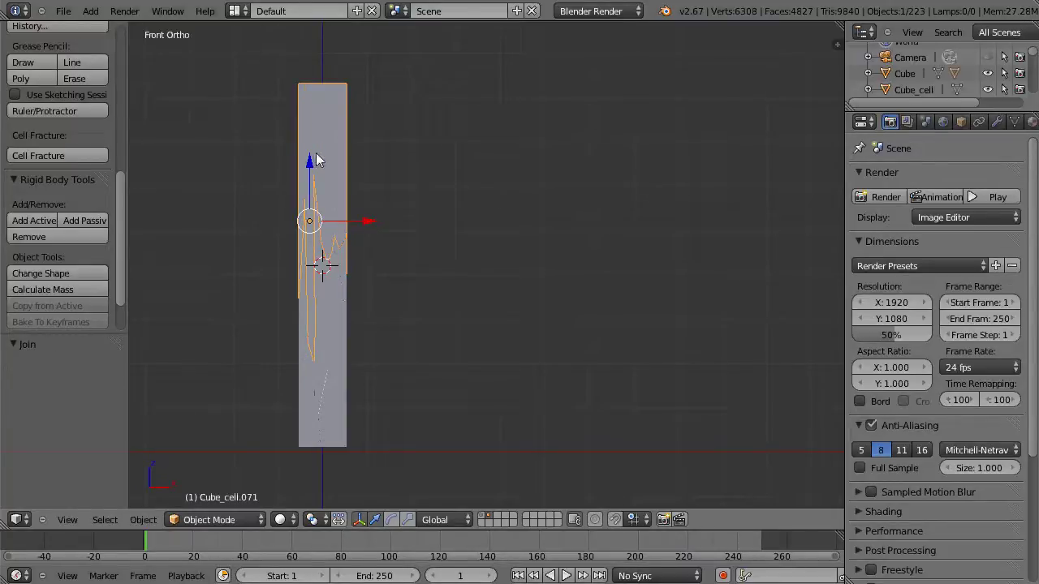
{"action": "key", "text": "g"}
{"action": "key", "text": "x"}
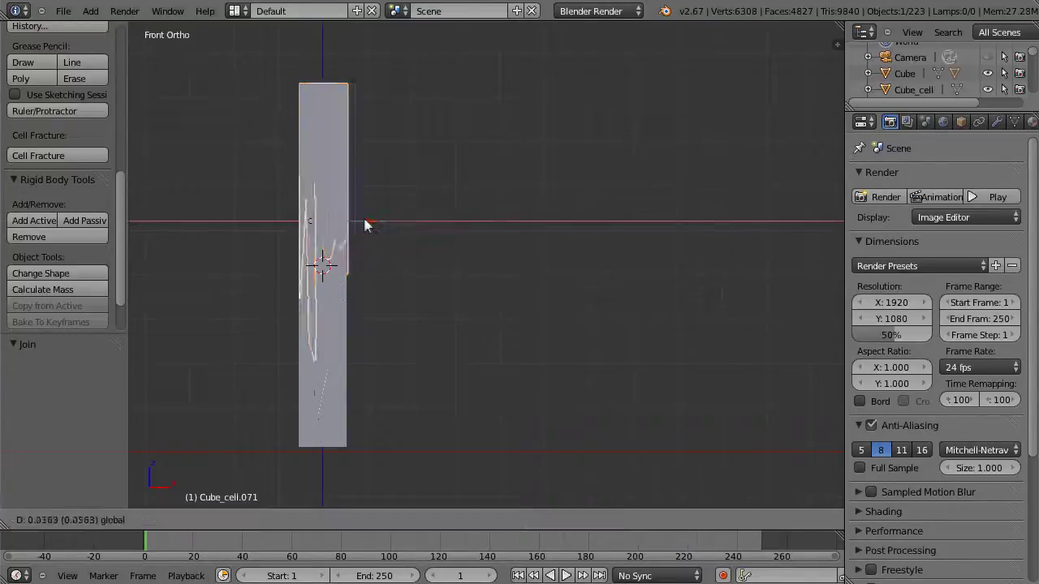
{"action": "key", "text": "Escape"}
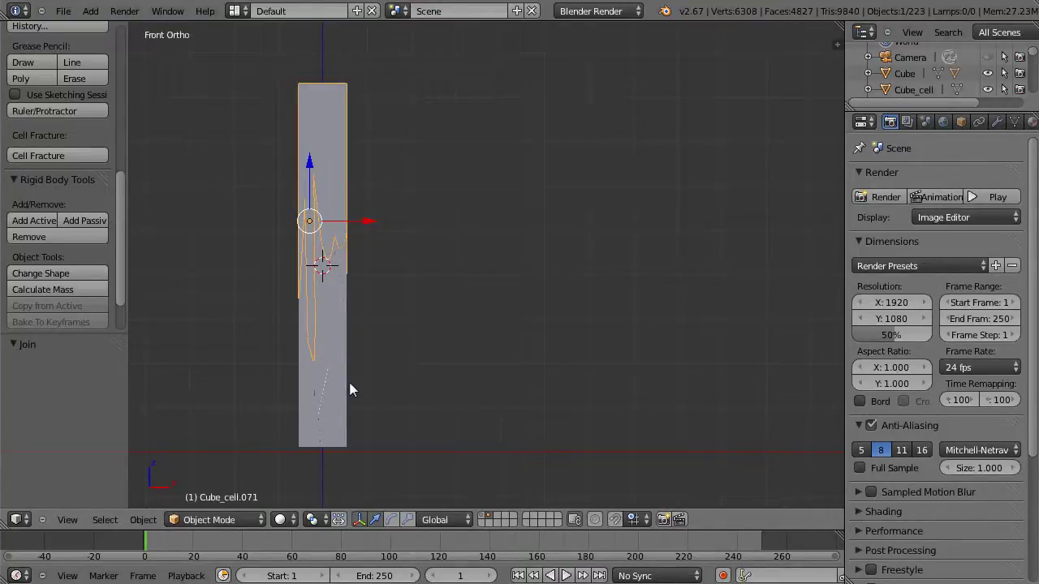
{"action": "key", "text": "a"}
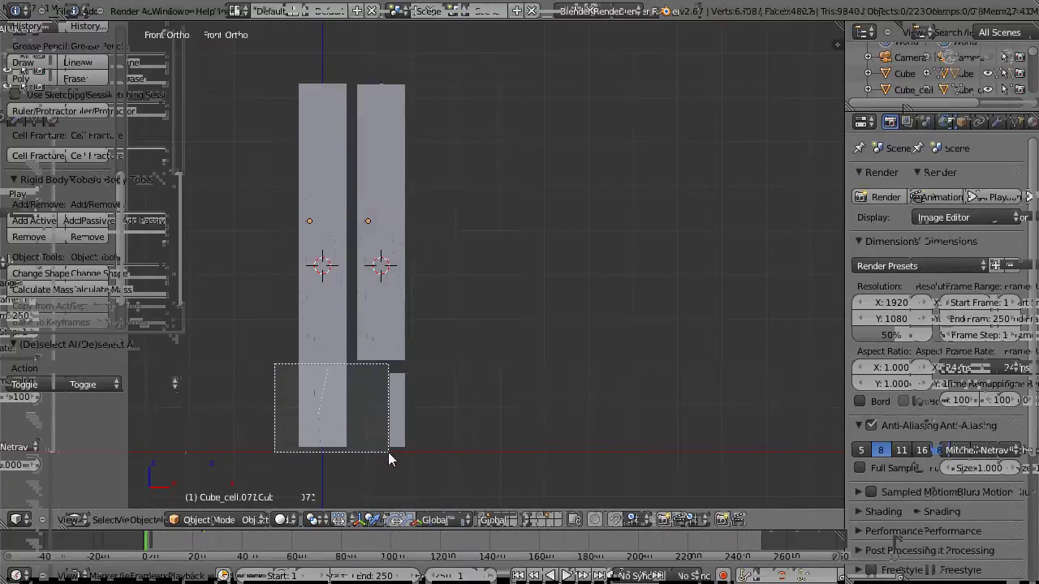
Box-select the lower plank fragments and join them with Cube_cell.083 as the active piece
{"action": "left_click_drag", "start_coordinate": [346, 426], "coordinate": [388, 444]}
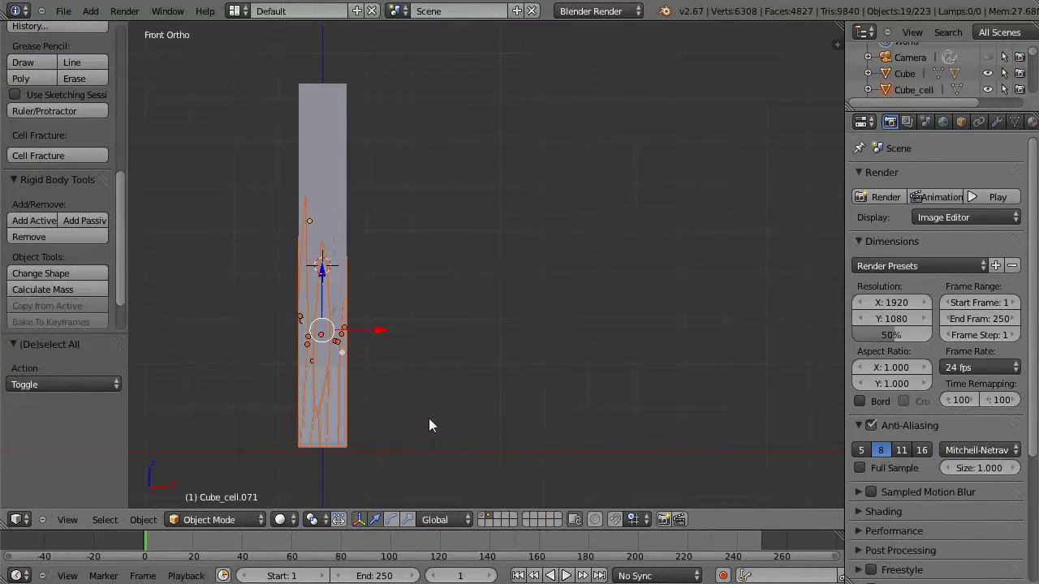
{"action": "left_click_drag", "start_coordinate": [373, 330], "coordinate": [461, 332]}
{"action": "right_click", "coordinate": [388, 325]}
{"action": "right_click", "coordinate": [308, 365], "text": "shift"}
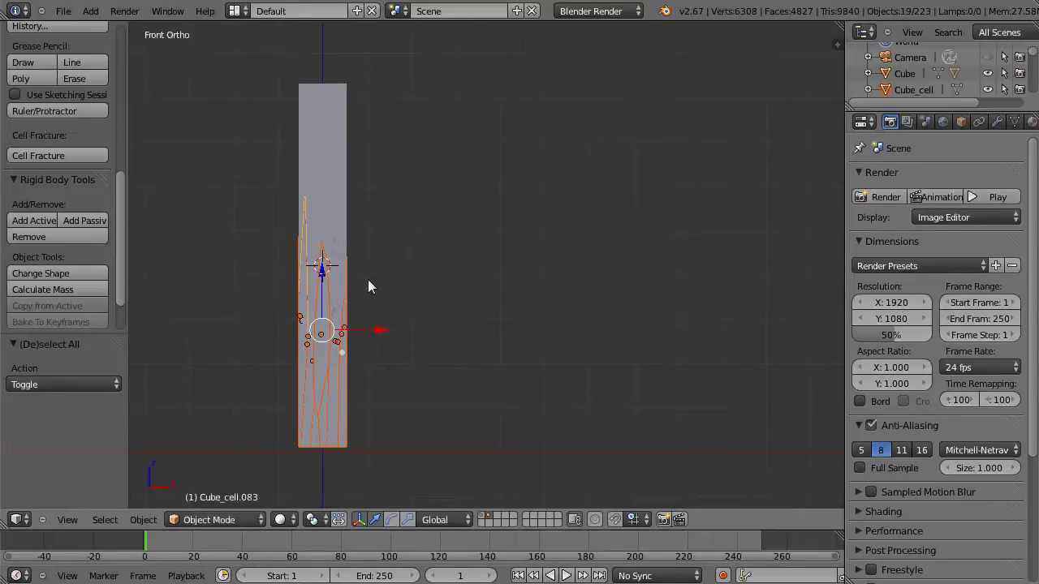
{"action": "key", "text": "ctrl+j"}
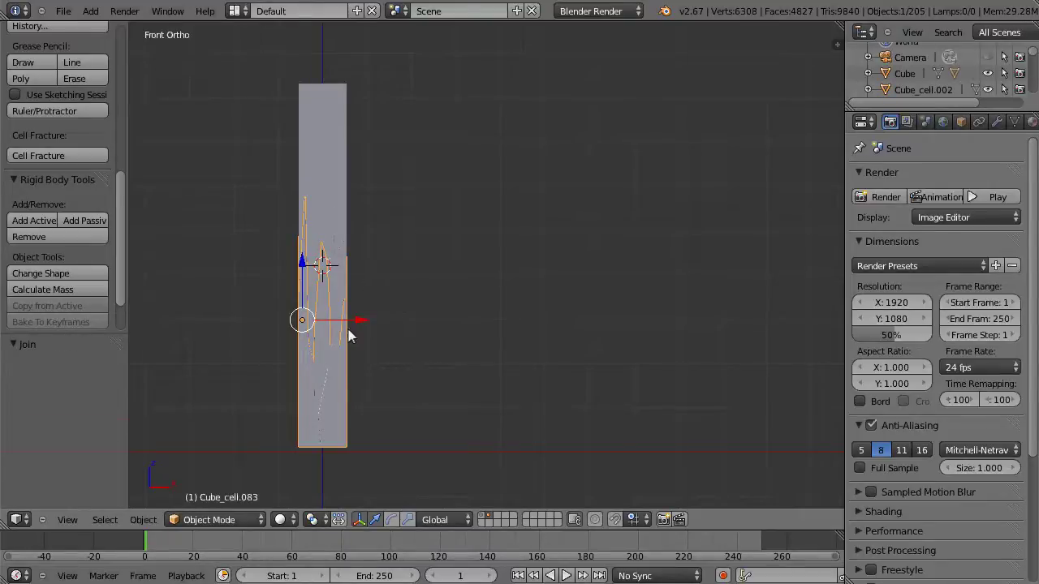
Test-move both joined pieces along X, then undo so they return to place
{"action": "key", "text": "g"}
{"action": "key", "text": "x"}
{"action": "left_click", "coordinate": [438, 328]}
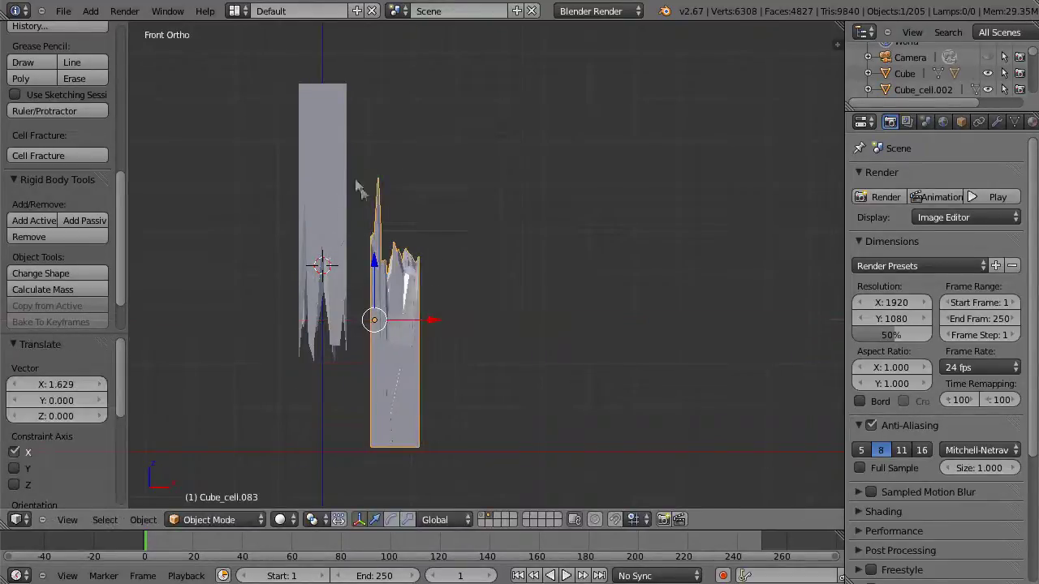
{"action": "right_click", "coordinate": [327, 175]}
{"action": "key", "text": "g"}
{"action": "key", "text": "x"}
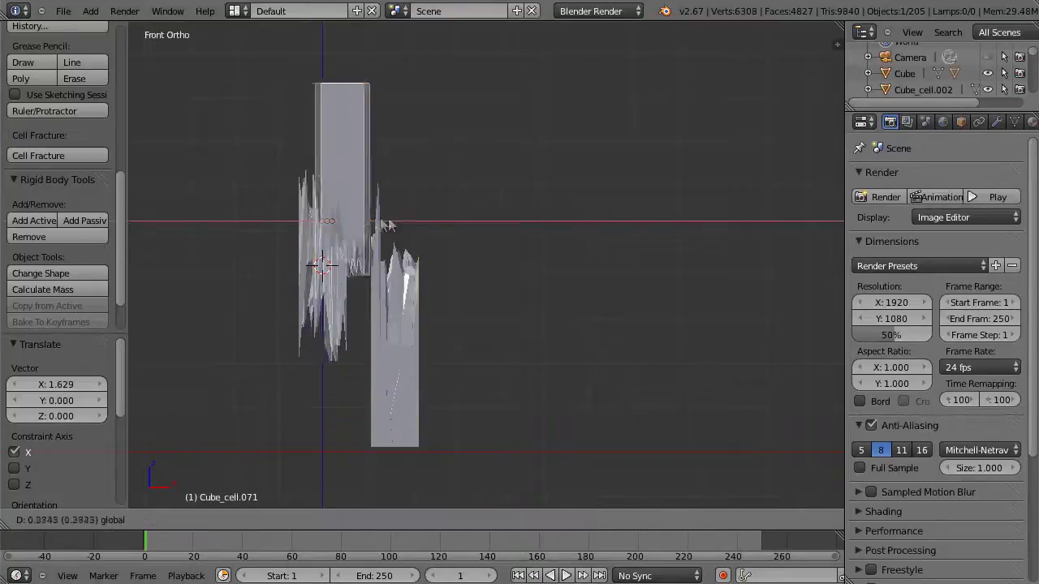
{"action": "left_click", "coordinate": [466, 222]}
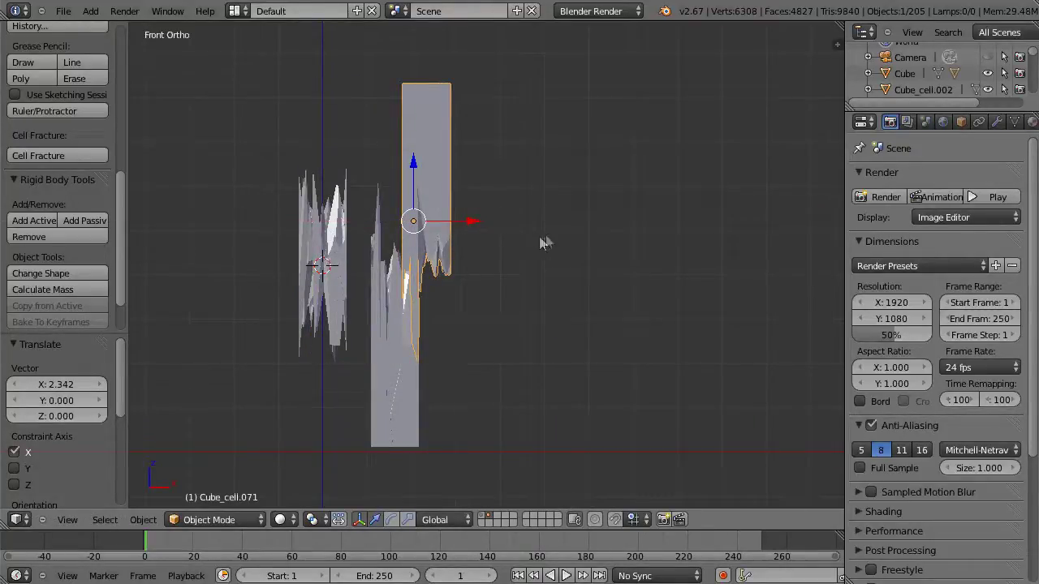
{"action": "key", "text": "ctrl+z"}
{"action": "key", "text": "ctrl+z"}
{"action": "key", "text": "ctrl+z"}
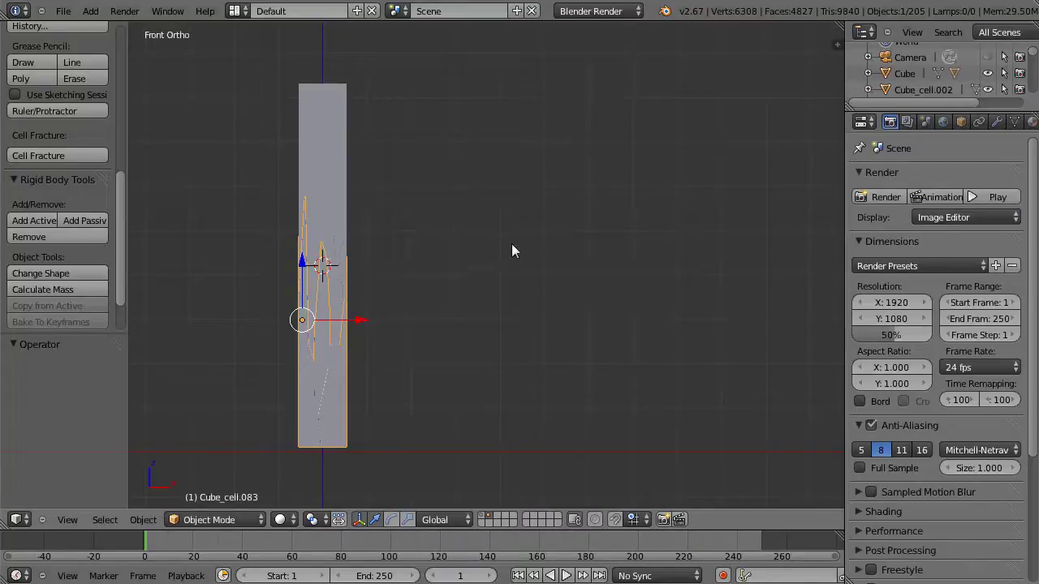
{"action": "key", "text": "a"}
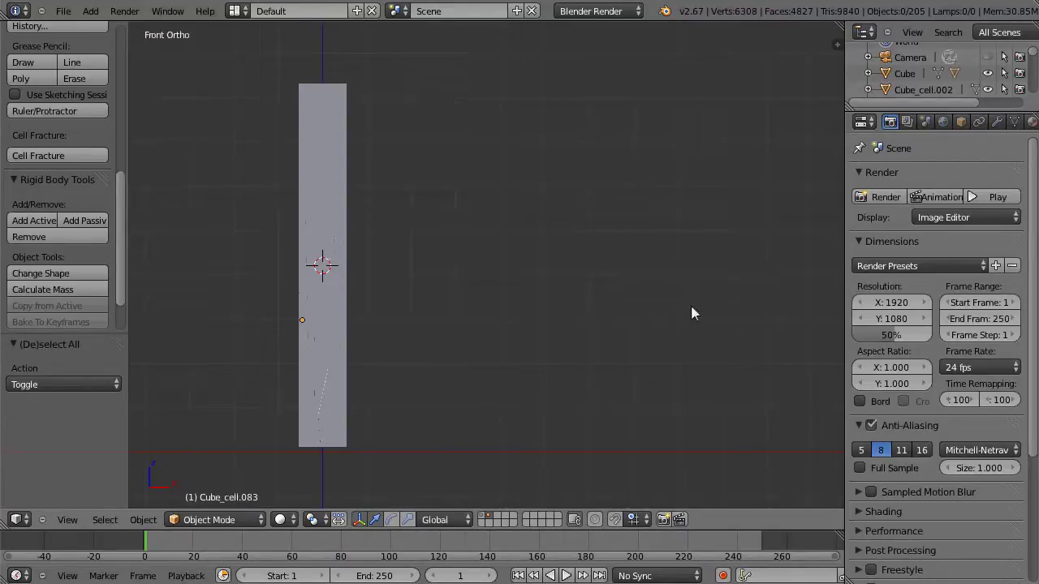
Add a UV sphere and move it along X to the right of the plank
{"action": "middle_click_drag", "start_coordinate": [691, 307], "coordinate": [628, 303], "text": "shift"}
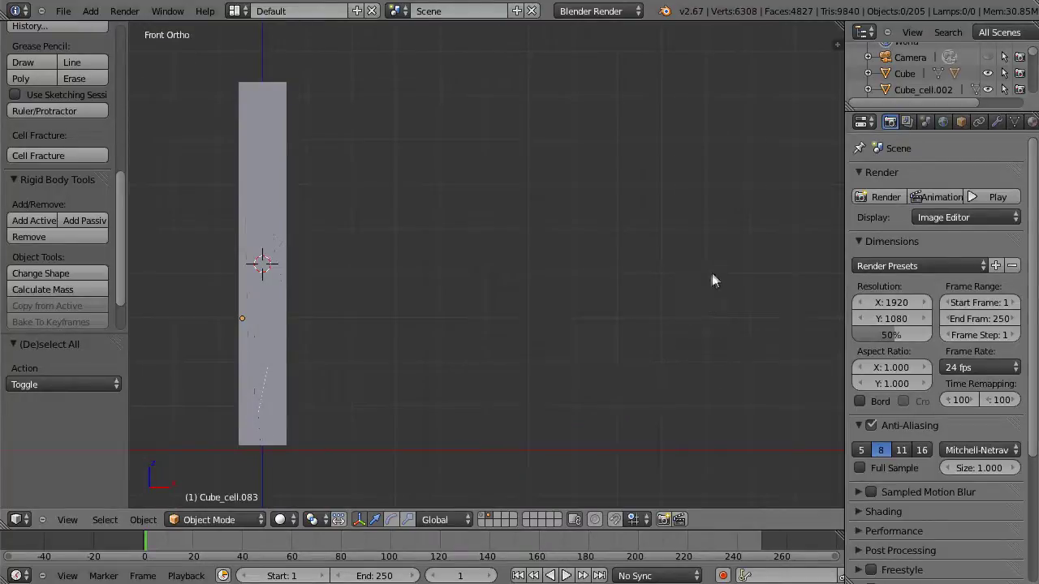
{"action": "key", "text": "shift+a"}
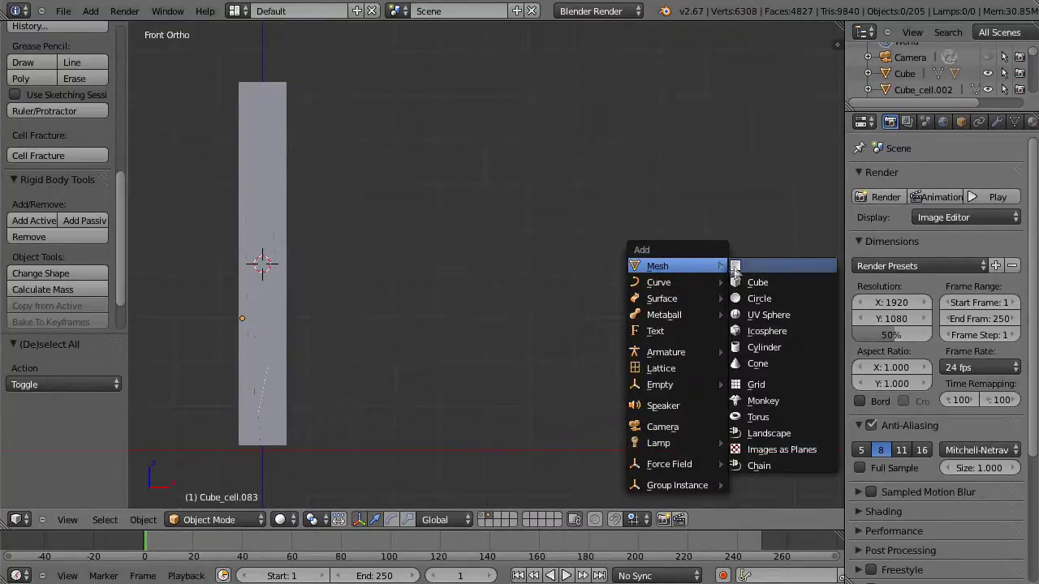
{"action": "left_click", "coordinate": [759, 315]}
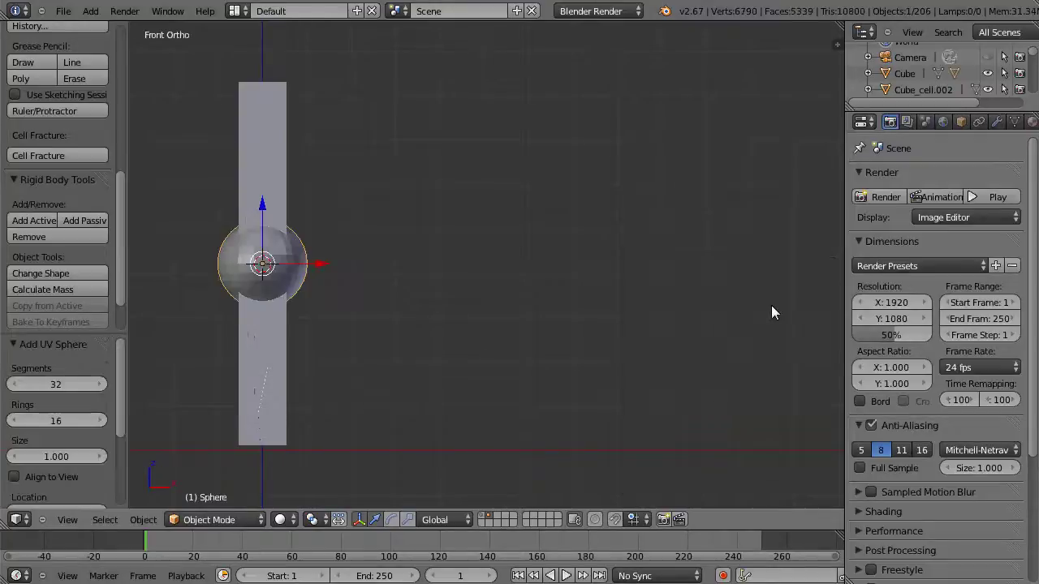
{"action": "key", "text": "g"}
{"action": "key", "text": "x"}
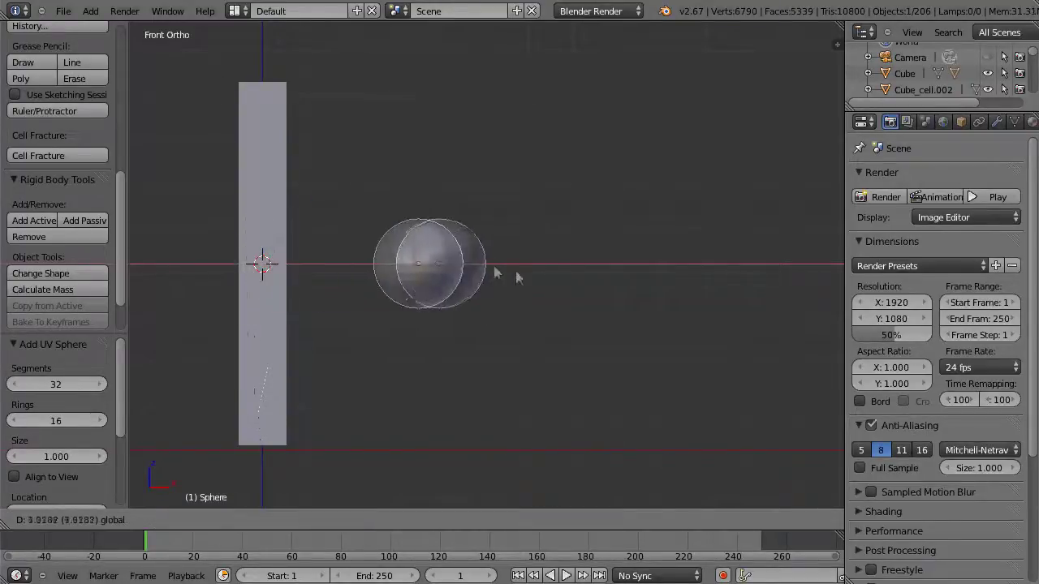
{"action": "left_click", "coordinate": [799, 276]}
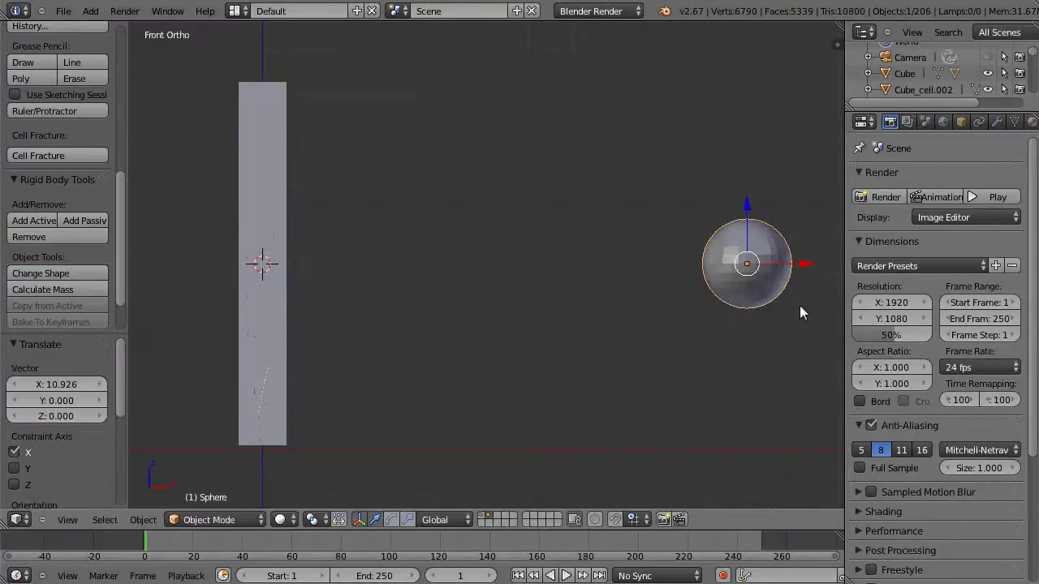
Scale the sphere to 0.436 and check it in wireframe before applying transforms
{"action": "key", "text": "s"}
{"action": "left_click", "coordinate": [772, 279]}
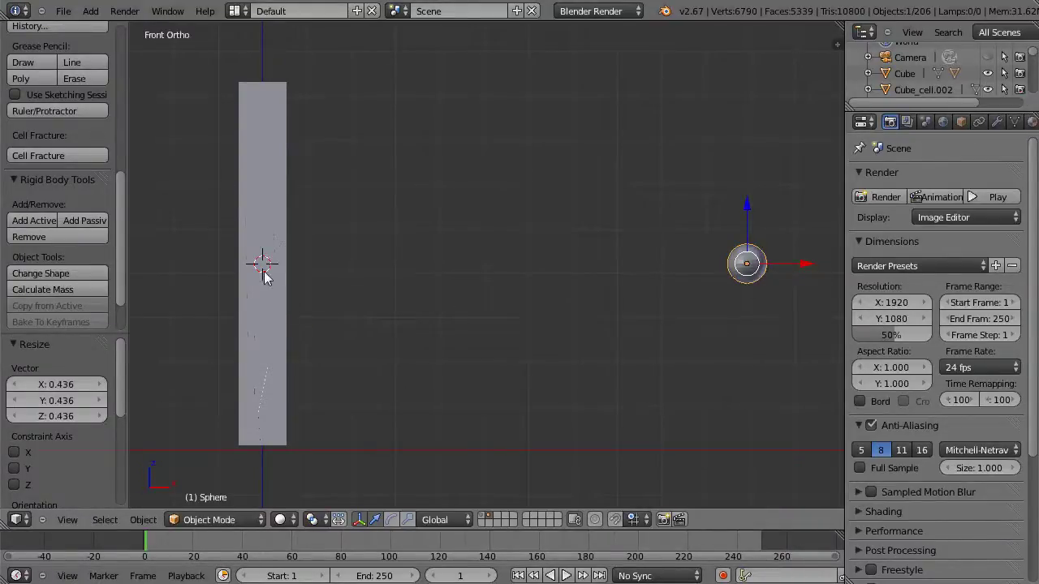
{"action": "key", "text": "z"}
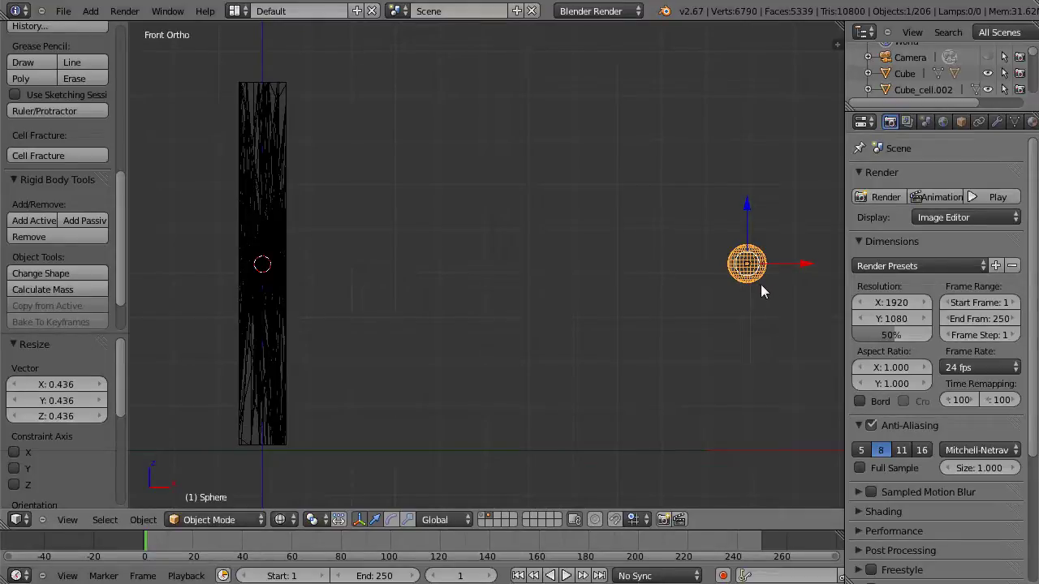
{"action": "key", "text": "z"}
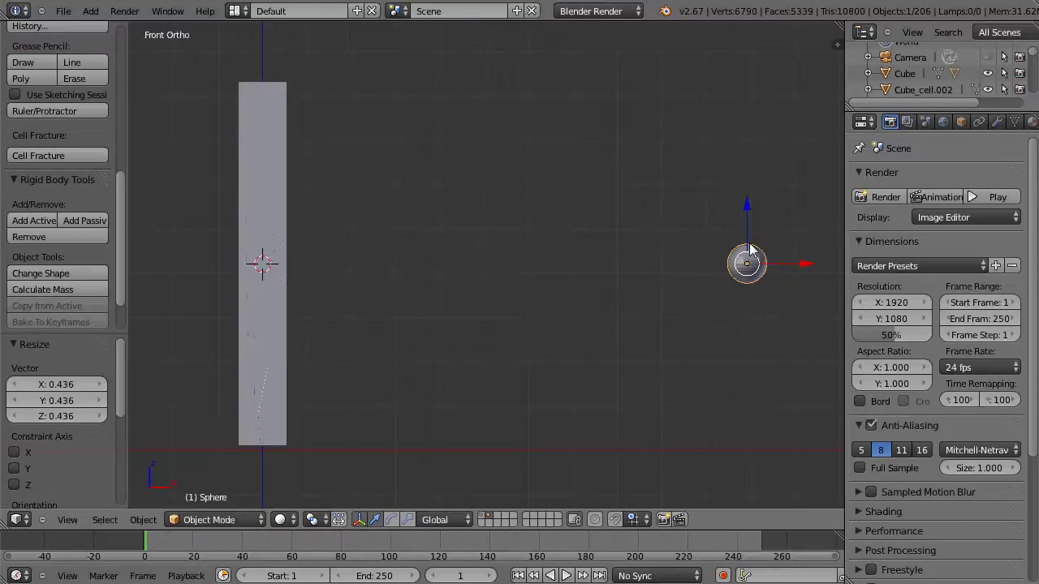
{"action": "key", "text": "ctrl+a"}
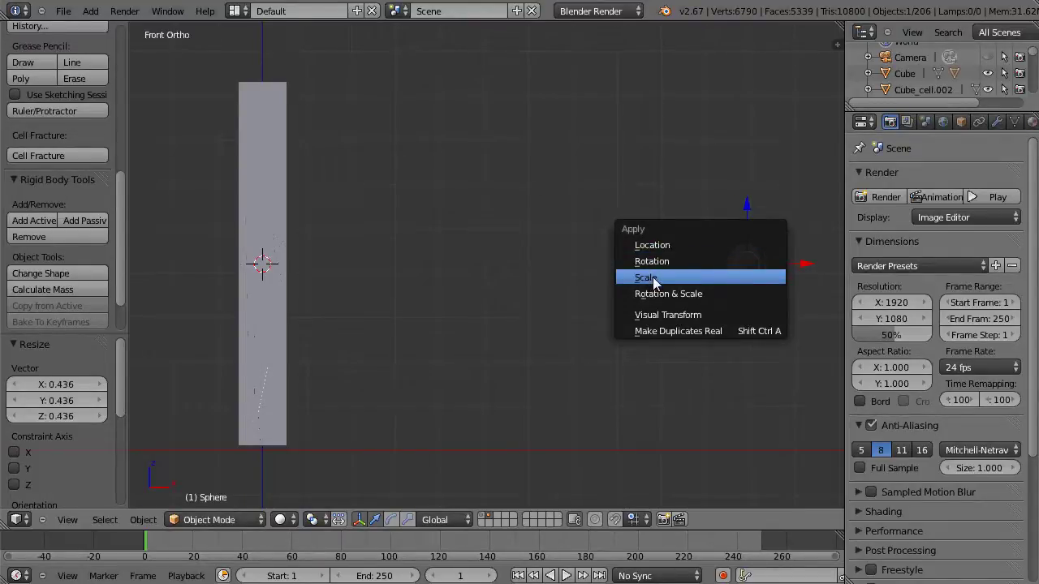
Apply the sphere's scale and rotation
{"action": "left_click", "coordinate": [652, 276]}
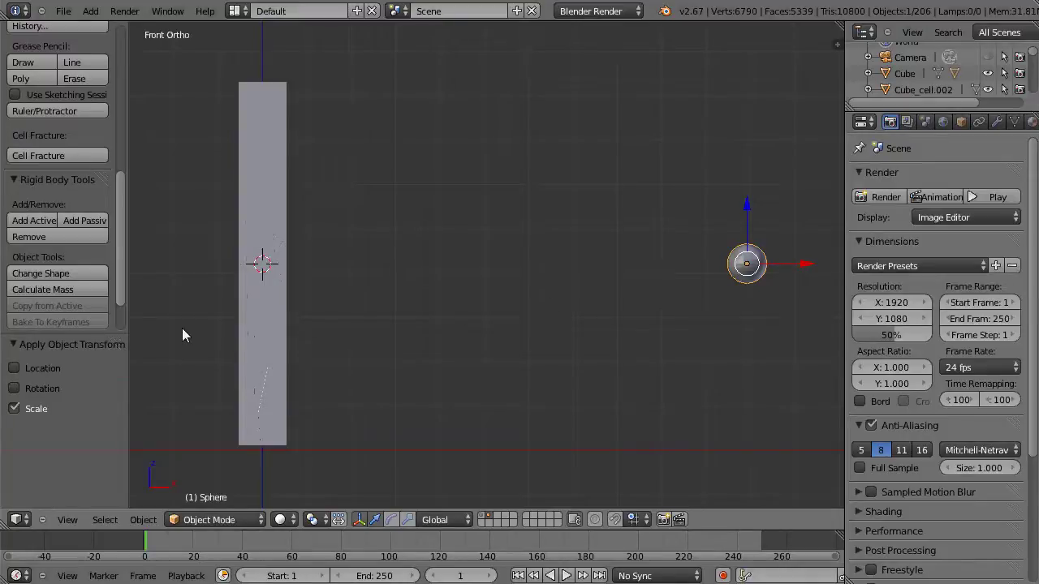
{"action": "left_click", "coordinate": [14, 388]}
{"action": "key", "text": "ctrl+a"}
Make the sphere an active rigid body, test playback, and rewind to frame 1
{"action": "left_click", "coordinate": [33, 226]}
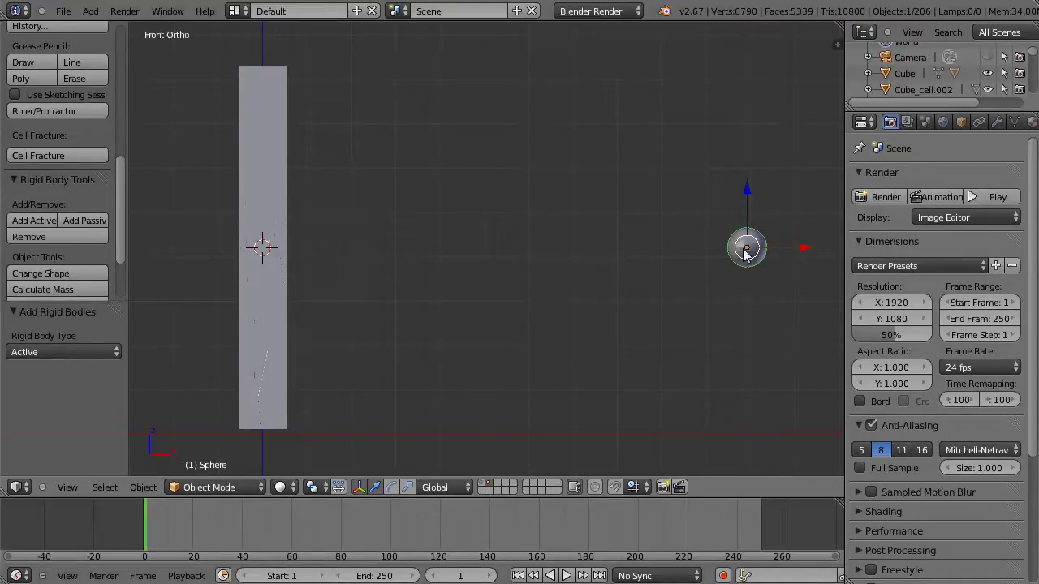
{"action": "key", "text": "alt+a"}
{"action": "key", "text": "alt+a"}
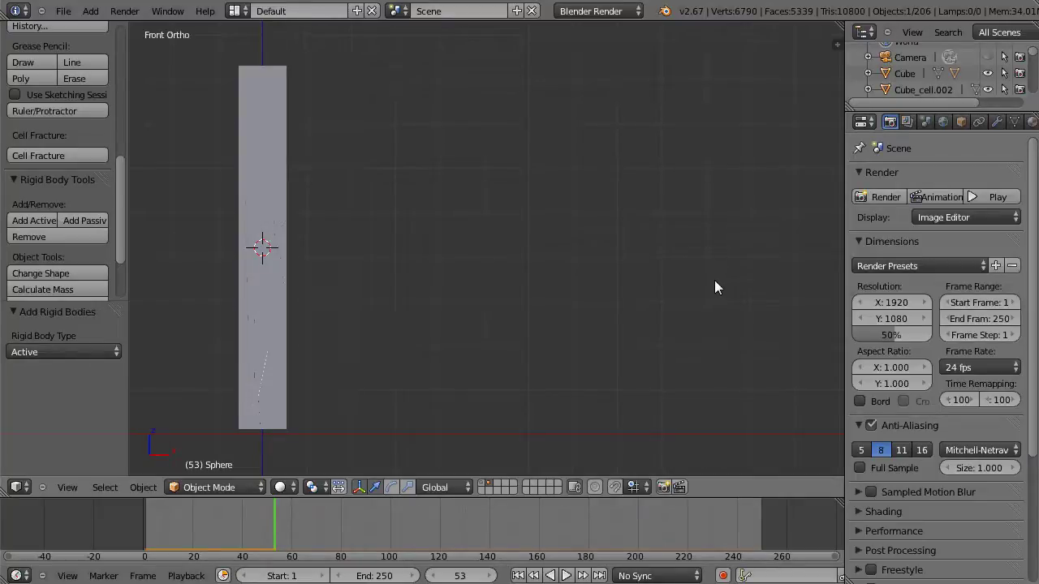
{"action": "key", "text": "shift+Left"}
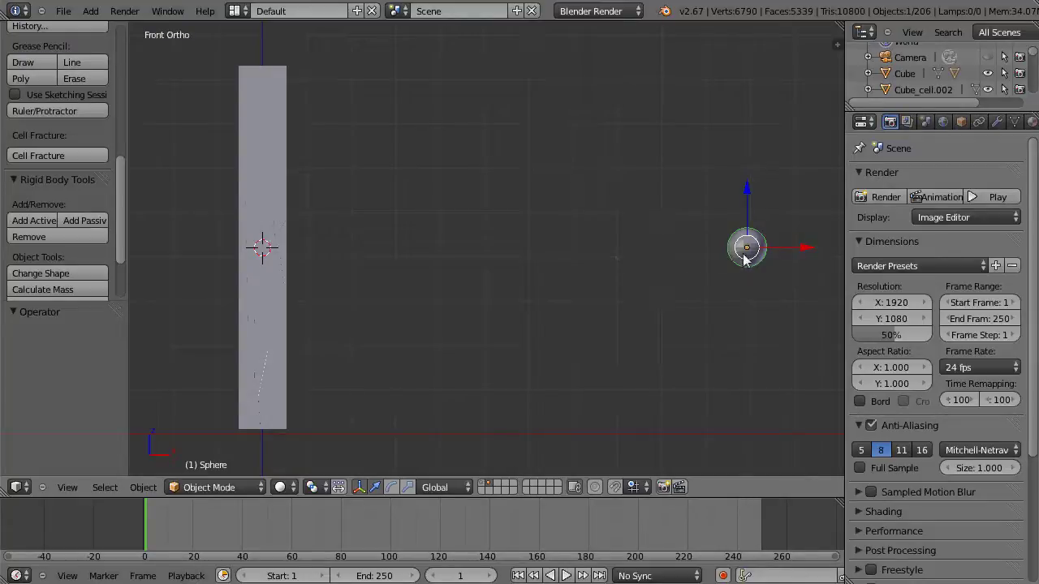
Insert a location keyframe on the sphere at frame 1, then go to frame 15
{"action": "key", "text": "i"}
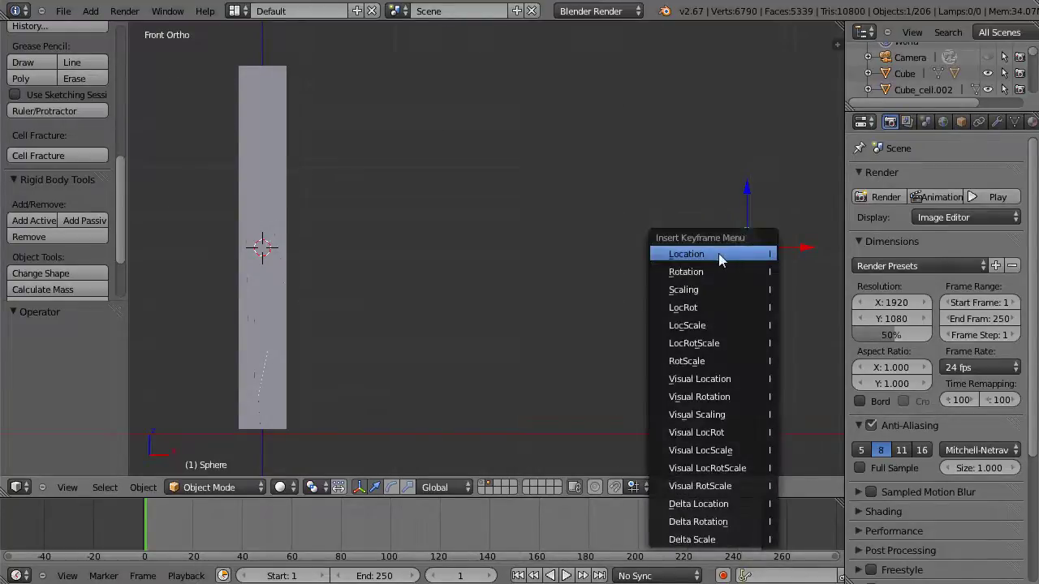
{"action": "left_click", "coordinate": [718, 253]}
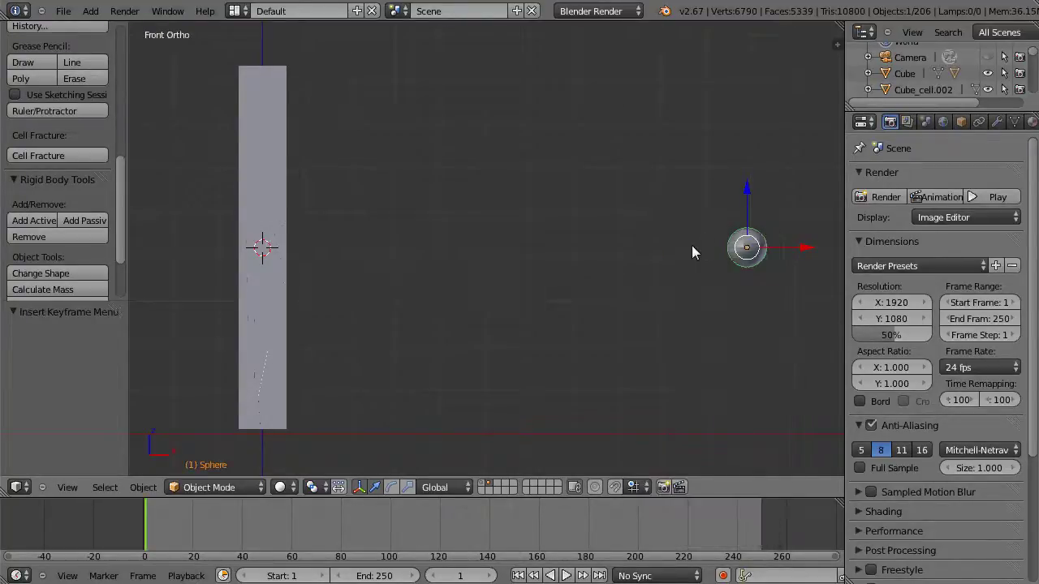
{"action": "left_click", "coordinate": [183, 530]}
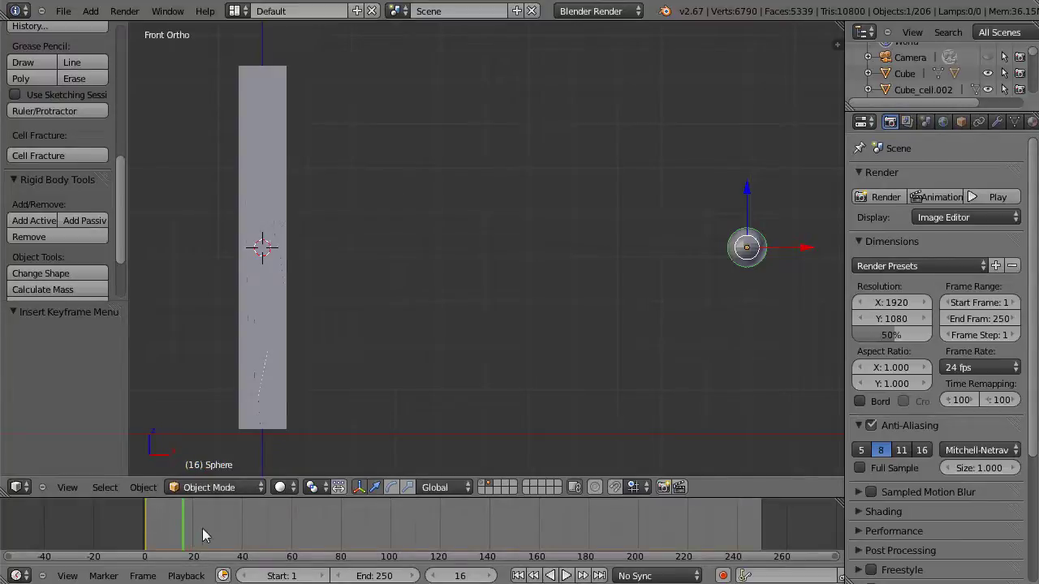
{"action": "left_click", "coordinate": [432, 576]}
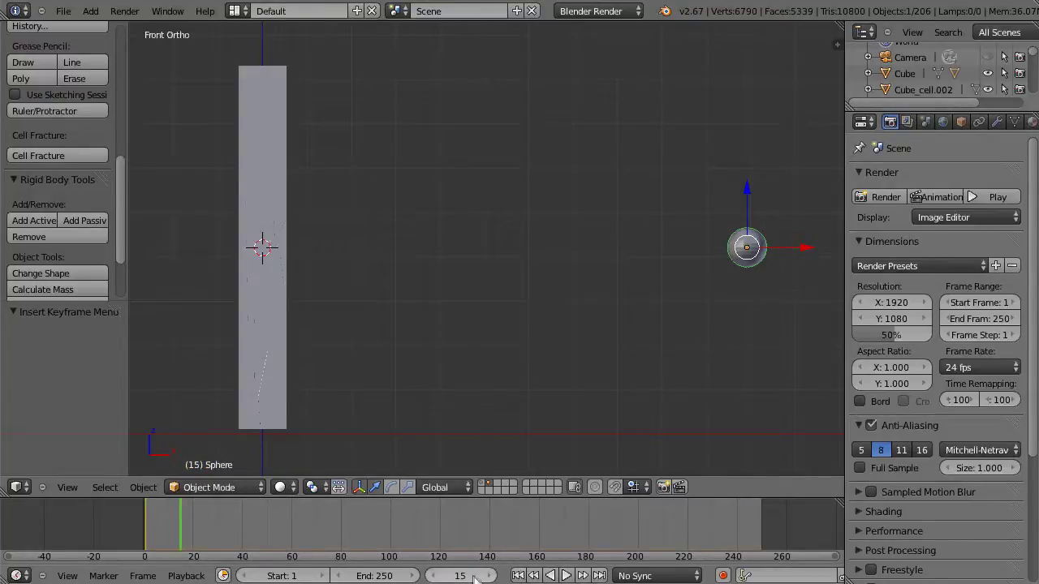
Set the animation's end frame to 150
{"action": "left_click", "coordinate": [385, 576]}
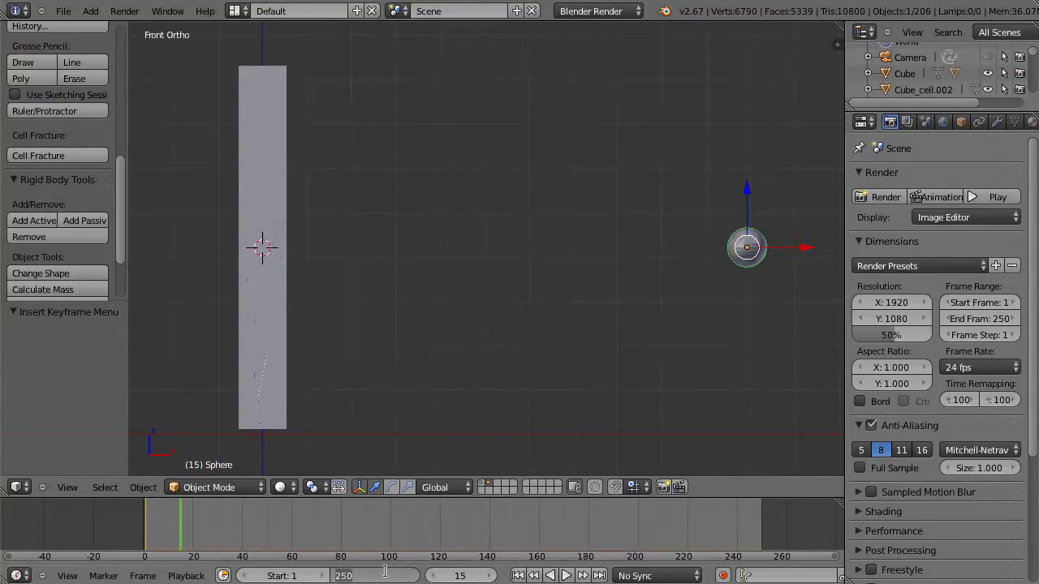
{"action": "type", "text": "15"}
{"action": "key", "text": "Return"}
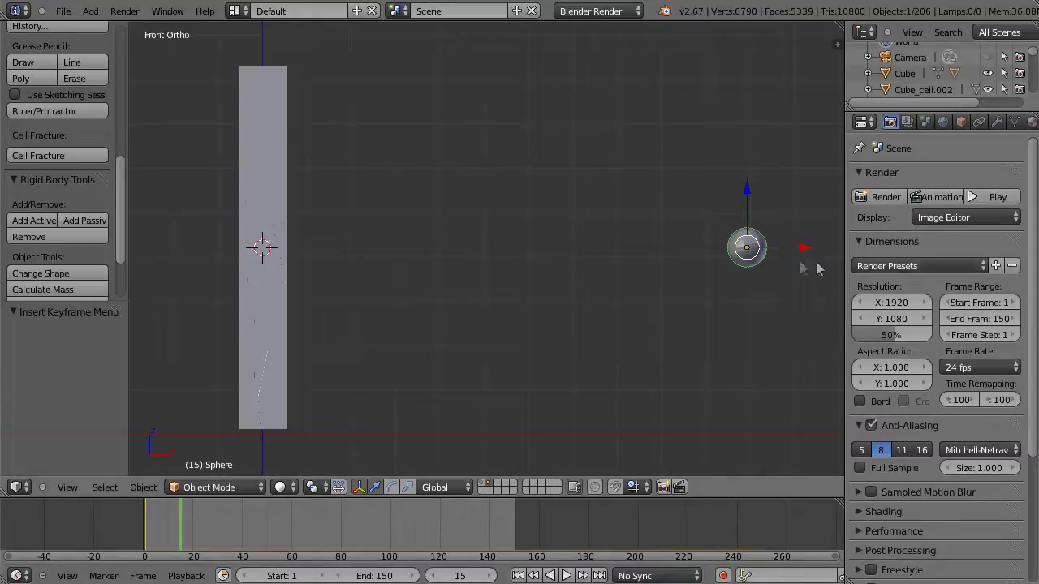
Move the sphere against the plank, keyframe its location at frame 15, and scrub to preview
{"action": "left_click_drag", "start_coordinate": [805, 249], "coordinate": [359, 243]}
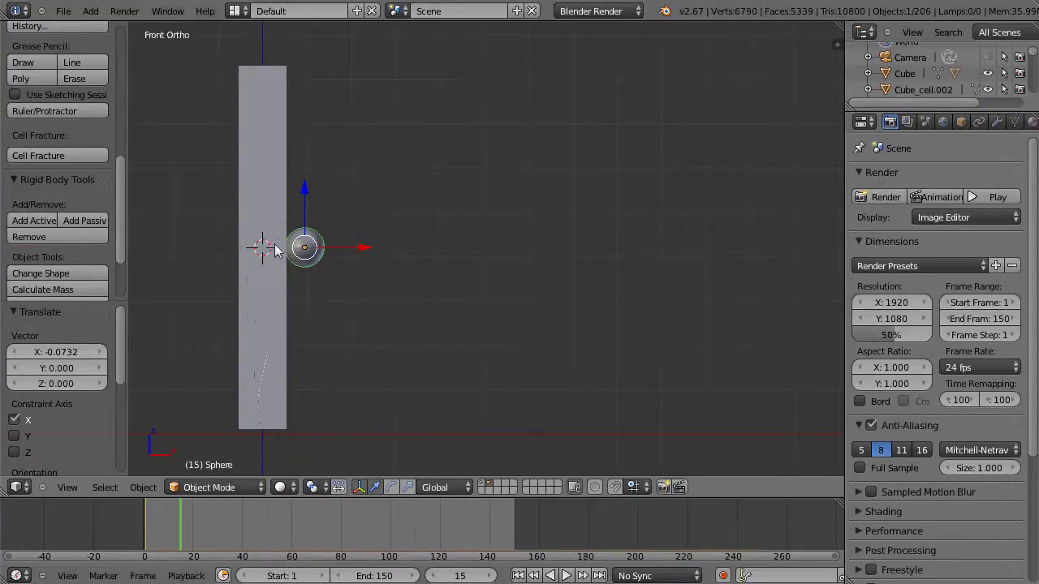
{"action": "key", "text": "i"}
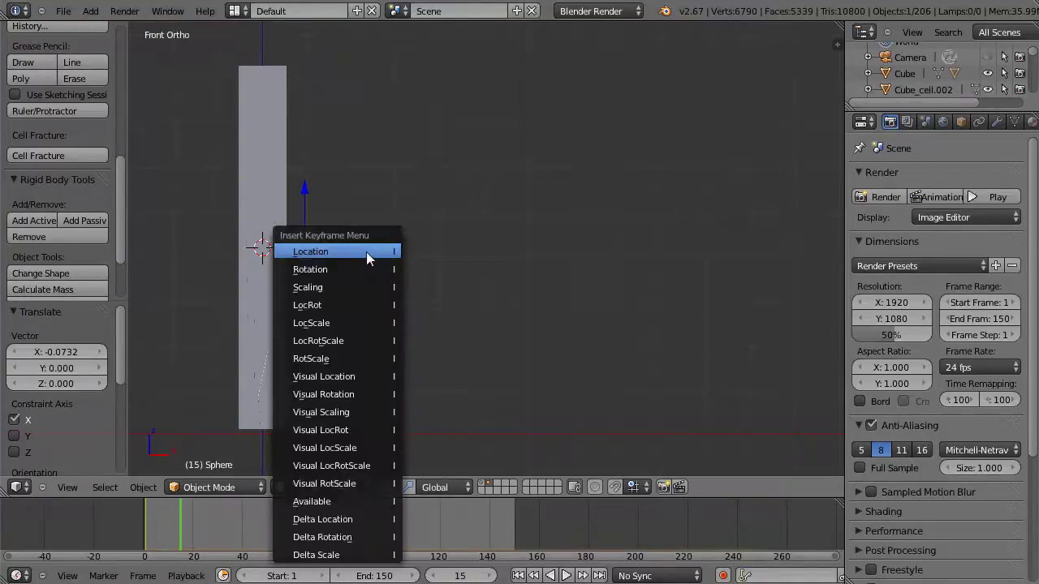
{"action": "left_click", "coordinate": [361, 249]}
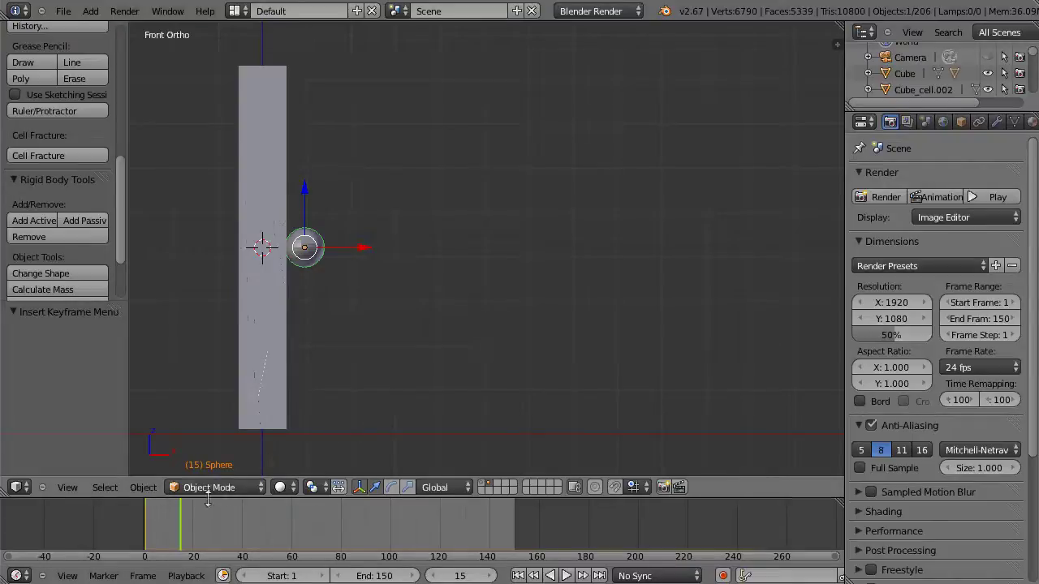
{"action": "left_click", "coordinate": [146, 533]}
{"action": "mouse_move", "coordinate": [145, 533]}
{"action": "left_mouse_down"}
{"action": "mouse_move", "coordinate": [186, 524]}
{"action": "mouse_move", "coordinate": [146, 528]}
{"action": "left_mouse_up"}
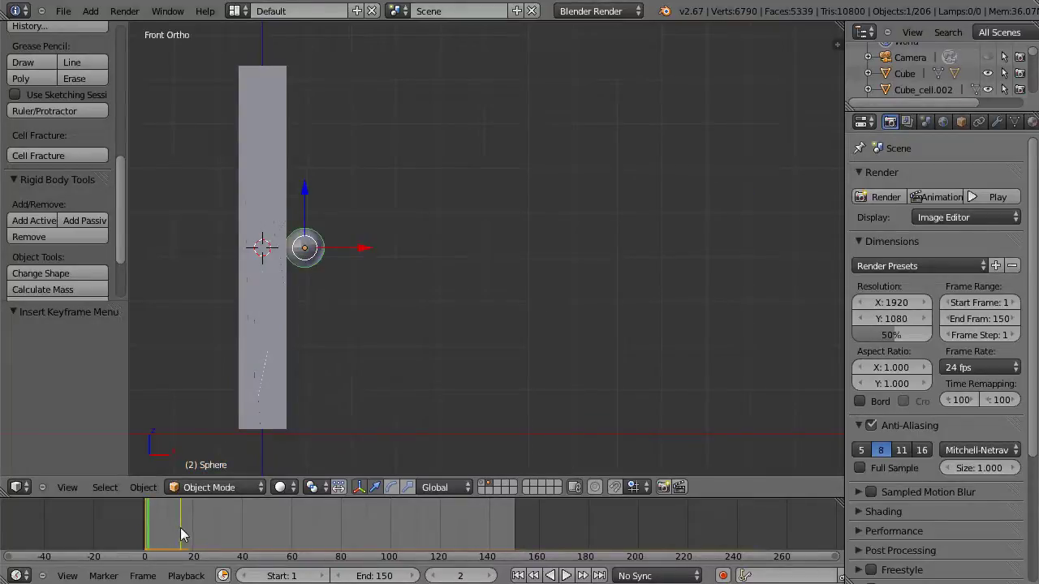
Widen the Properties editor and show the sphere's Physics settings
{"action": "left_click", "coordinate": [182, 534]}
{"action": "key", "text": "shift+Left"}
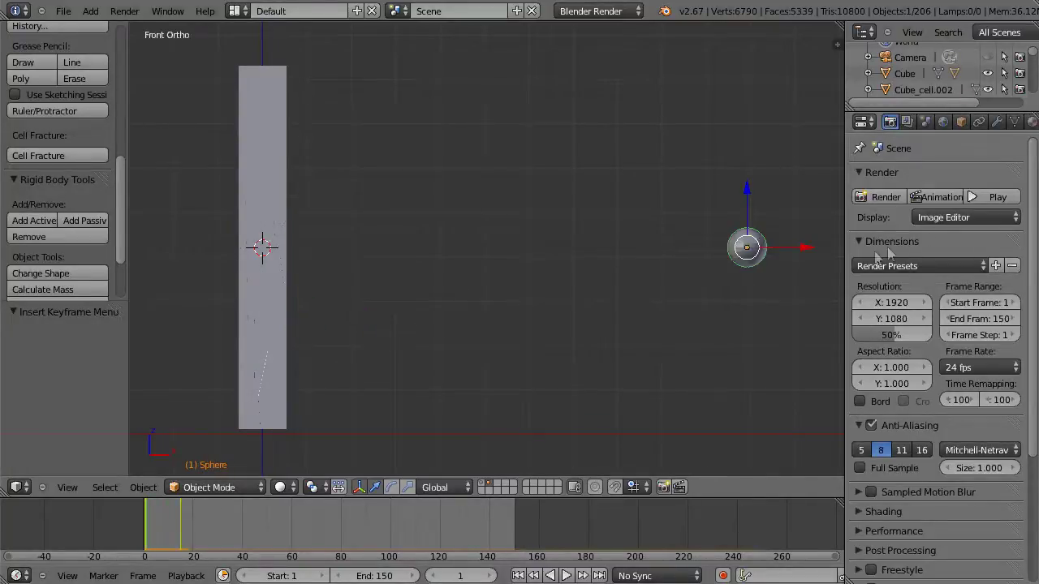
{"action": "mouse_move", "coordinate": [845, 268]}
{"action": "left_mouse_down"}
{"action": "mouse_move", "coordinate": [798, 268]}
{"action": "mouse_move", "coordinate": [787, 288]}
{"action": "left_mouse_up"}
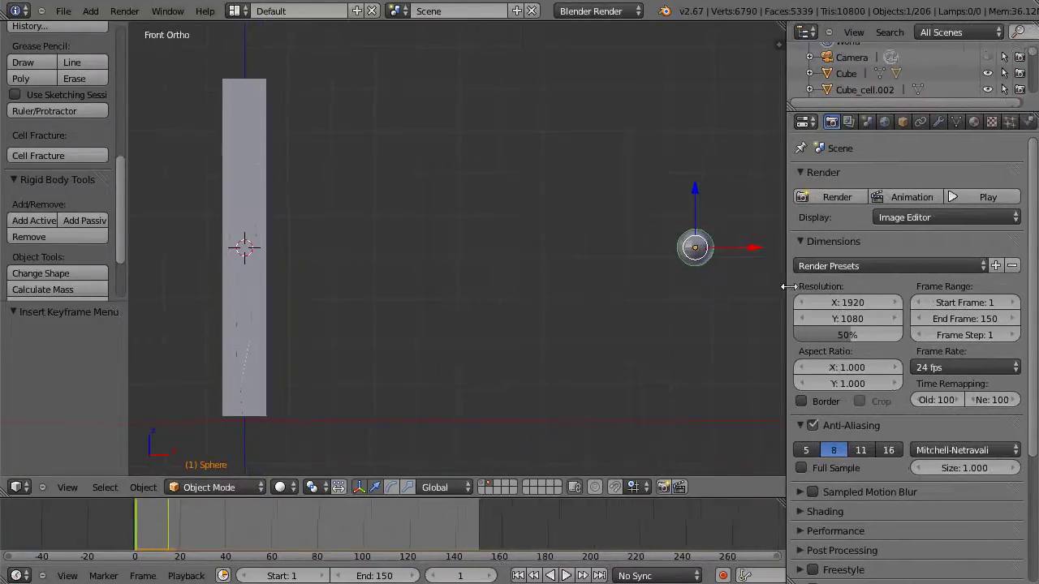
{"action": "left_click", "coordinate": [1027, 122]}
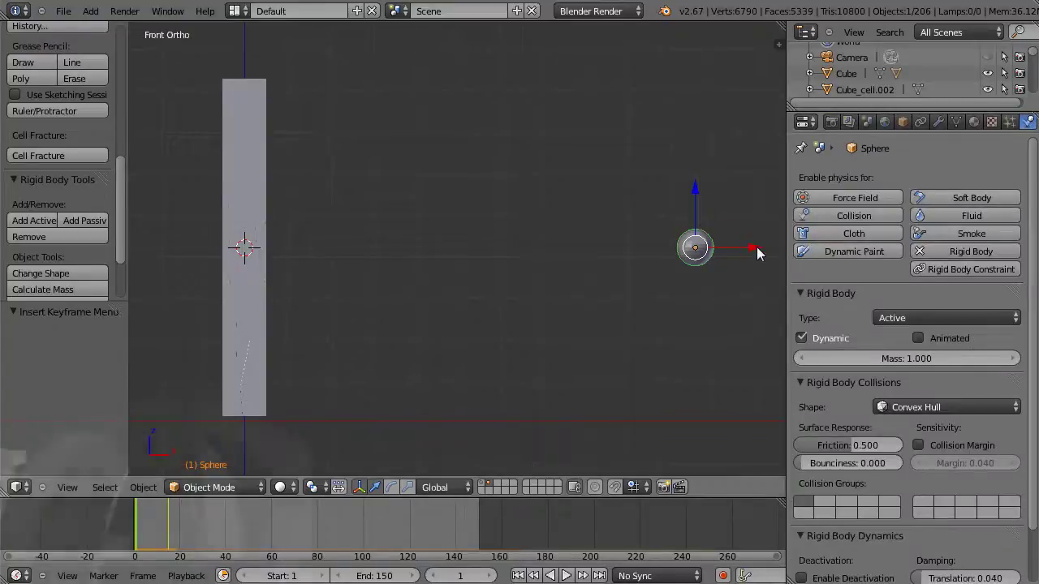
{"action": "left_click_drag", "start_coordinate": [756, 248], "coordinate": [754, 248]}
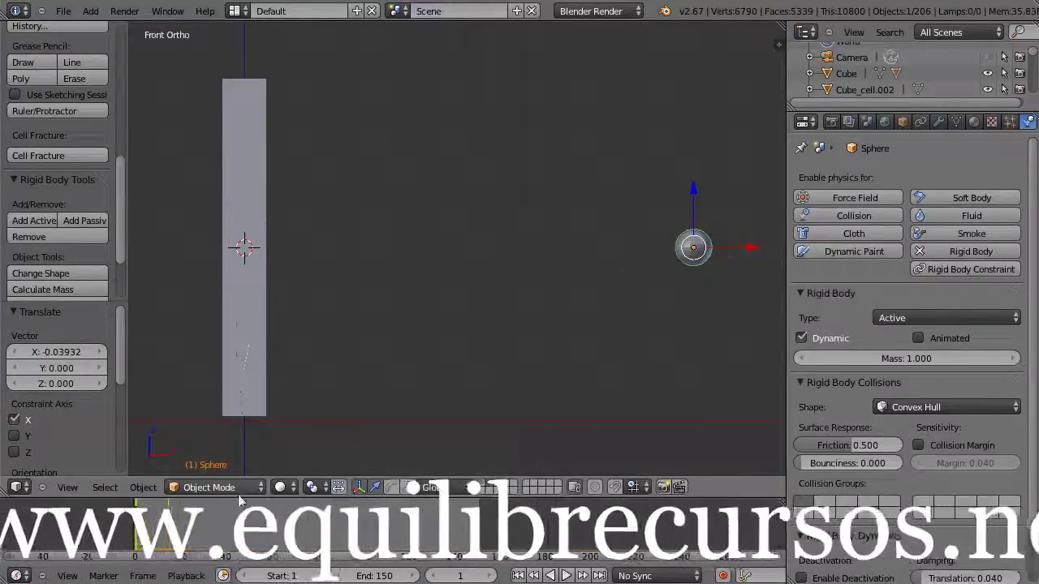
Raise the sphere 1.455 on Z at frame 15 and re-keyframe its location
{"action": "left_click", "coordinate": [170, 529]}
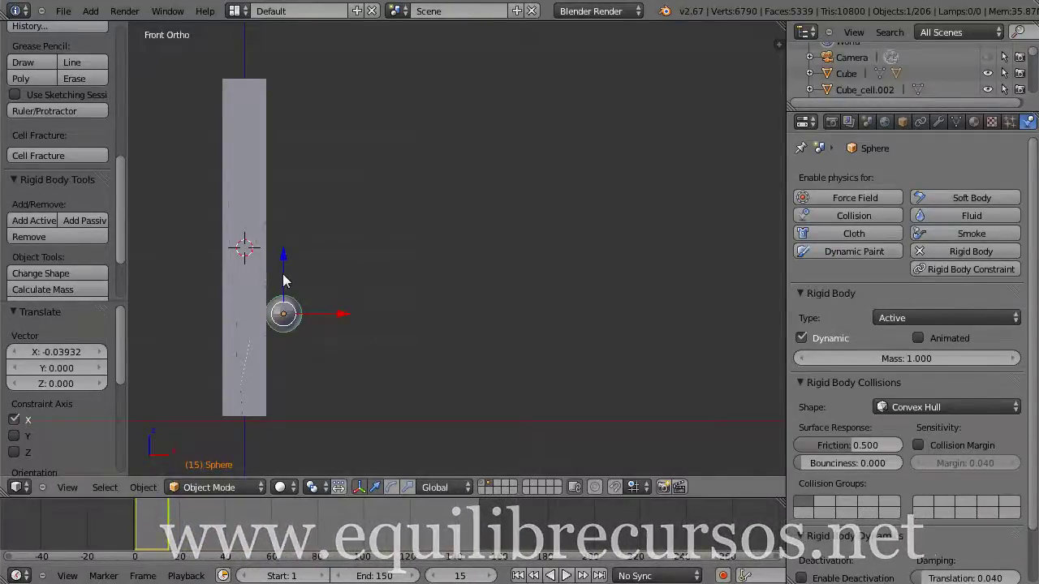
{"action": "left_click_drag", "start_coordinate": [283, 274], "coordinate": [286, 224]}
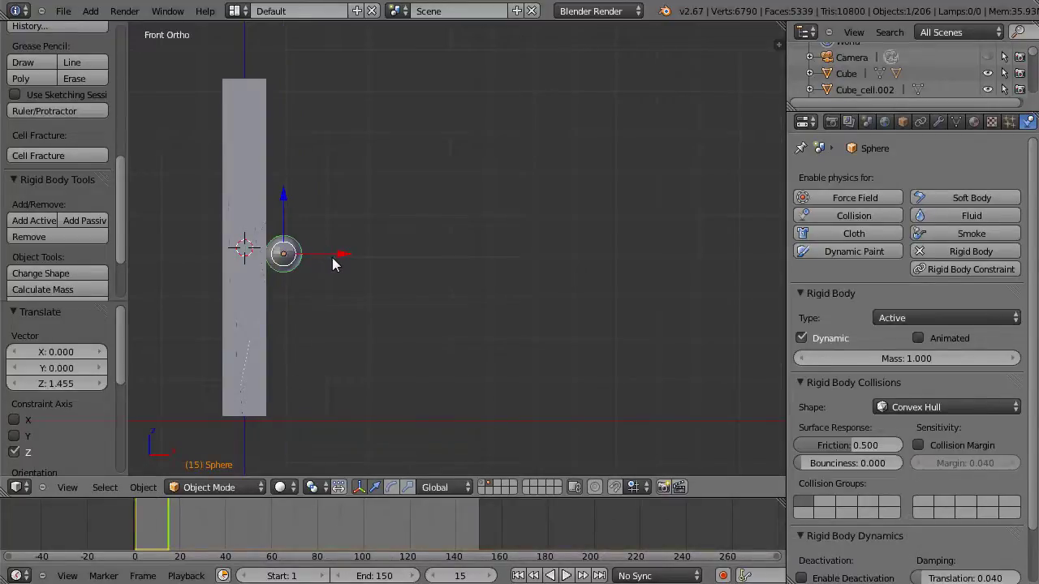
{"action": "key", "text": "i"}
{"action": "left_click", "coordinate": [354, 262]}
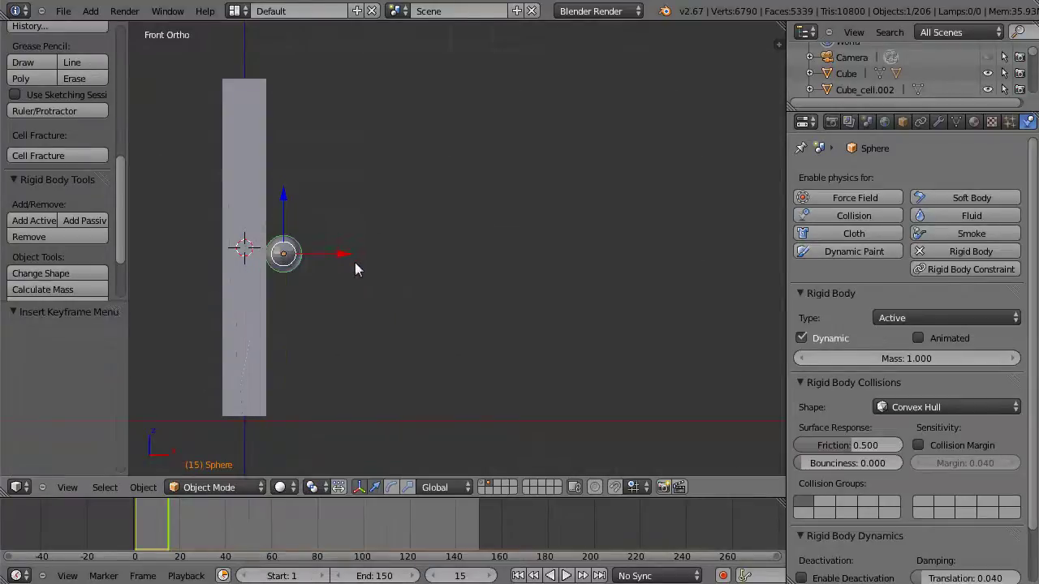
{"action": "key", "text": "shift+Left"}
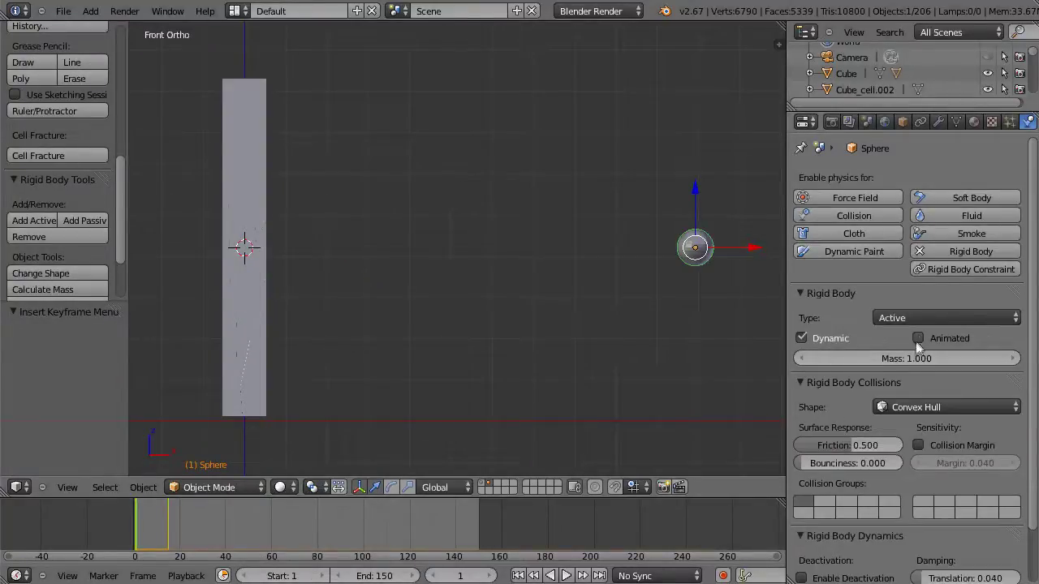
Enable Animated on the sphere's rigid body and scrub to confirm it reaches the plank
{"action": "left_click", "coordinate": [919, 338]}
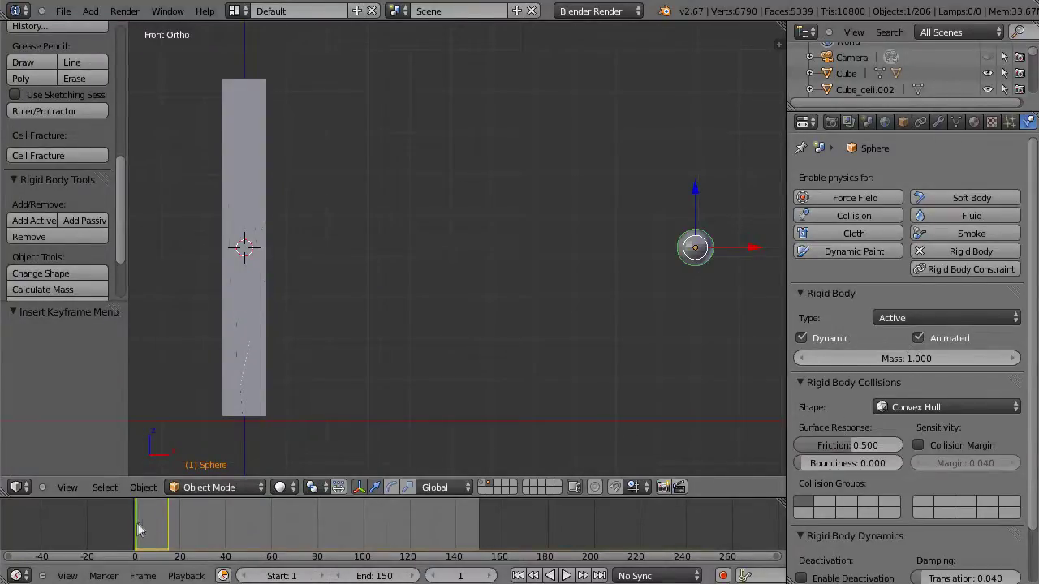
{"action": "left_click_drag", "start_coordinate": [134, 528], "coordinate": [172, 525]}
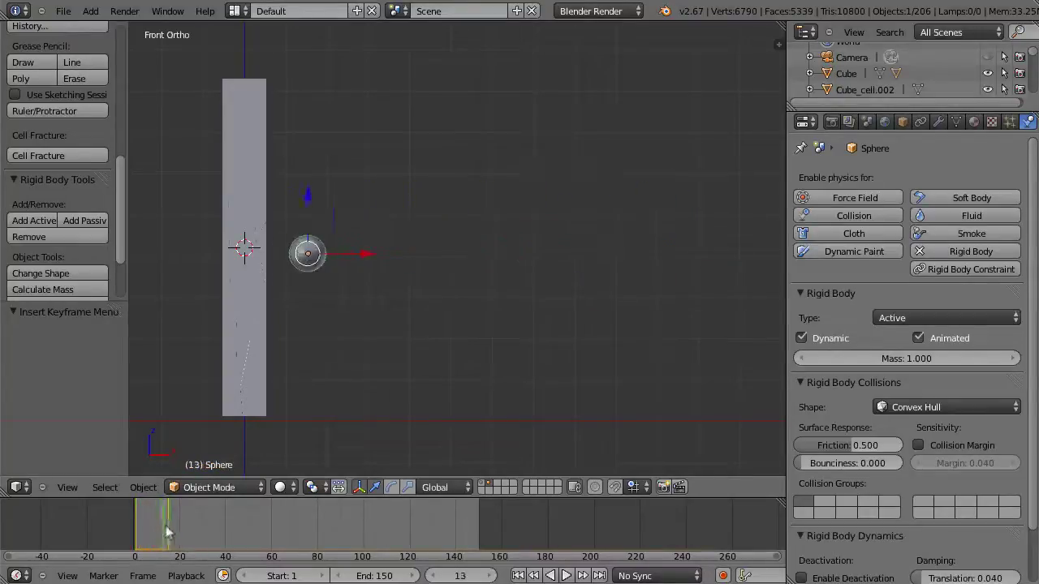
{"action": "mouse_move", "coordinate": [171, 524]}
{"action": "left_mouse_down"}
{"action": "mouse_move", "coordinate": [138, 520]}
{"action": "mouse_move", "coordinate": [168, 520]}
{"action": "left_mouse_up"}
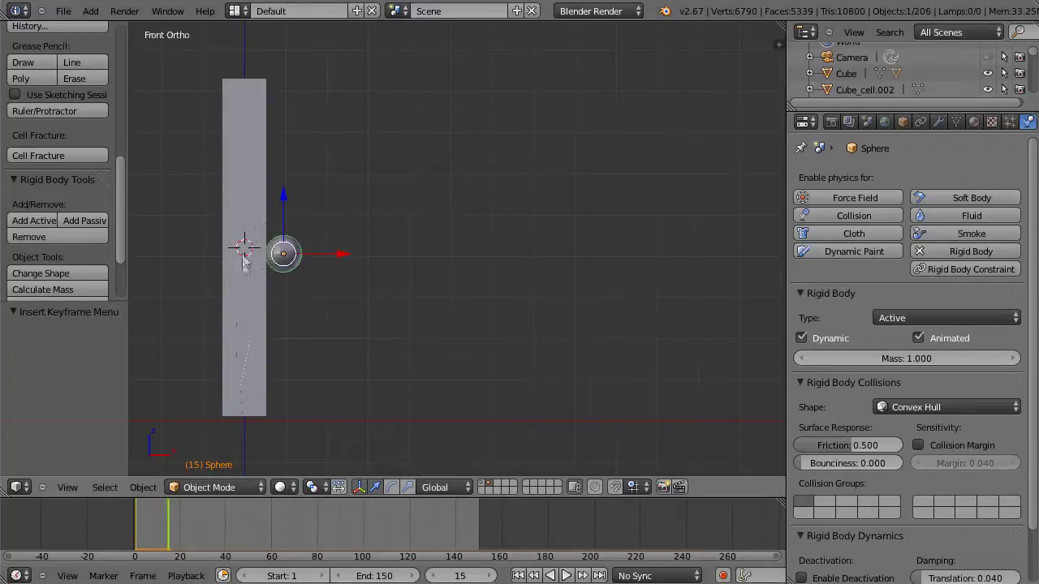
{"action": "left_click", "coordinate": [135, 526]}
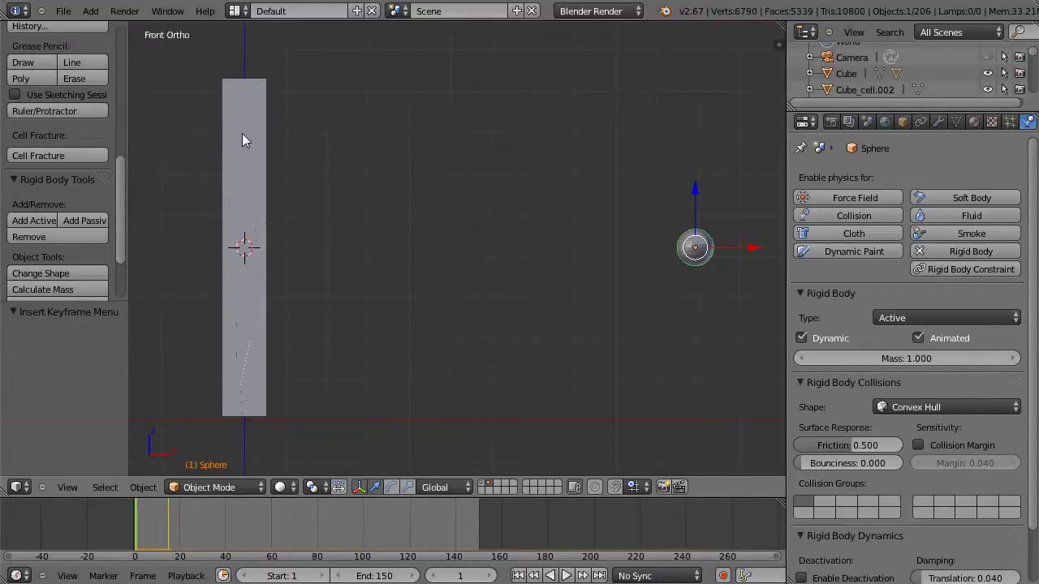
Box-select all plank pieces, add them as active rigid bodies, and play the shattering
{"action": "key", "text": "a"}
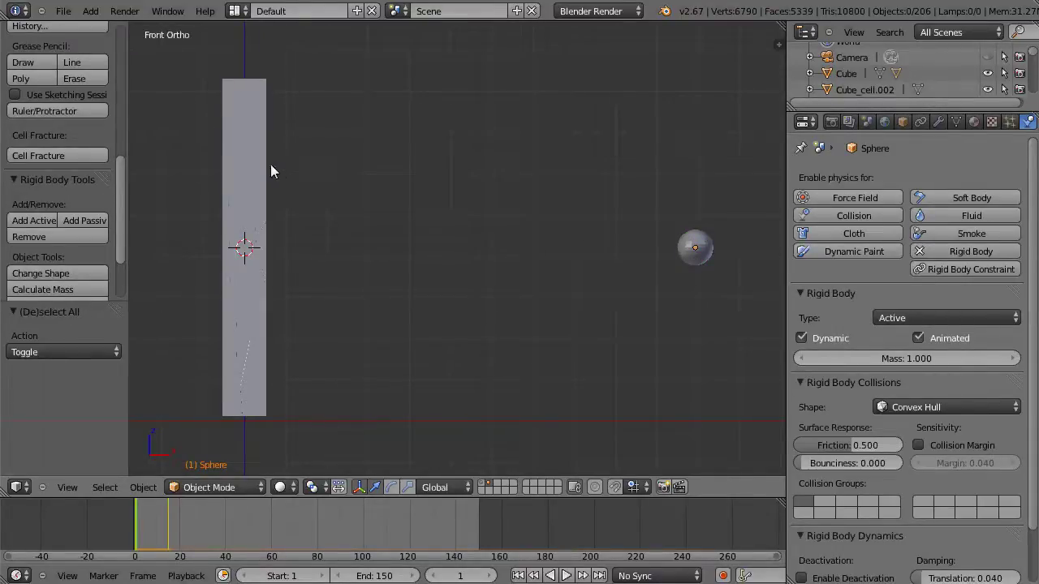
{"action": "key", "text": "b"}
{"action": "left_click_drag", "start_coordinate": [213, 66], "coordinate": [301, 416]}
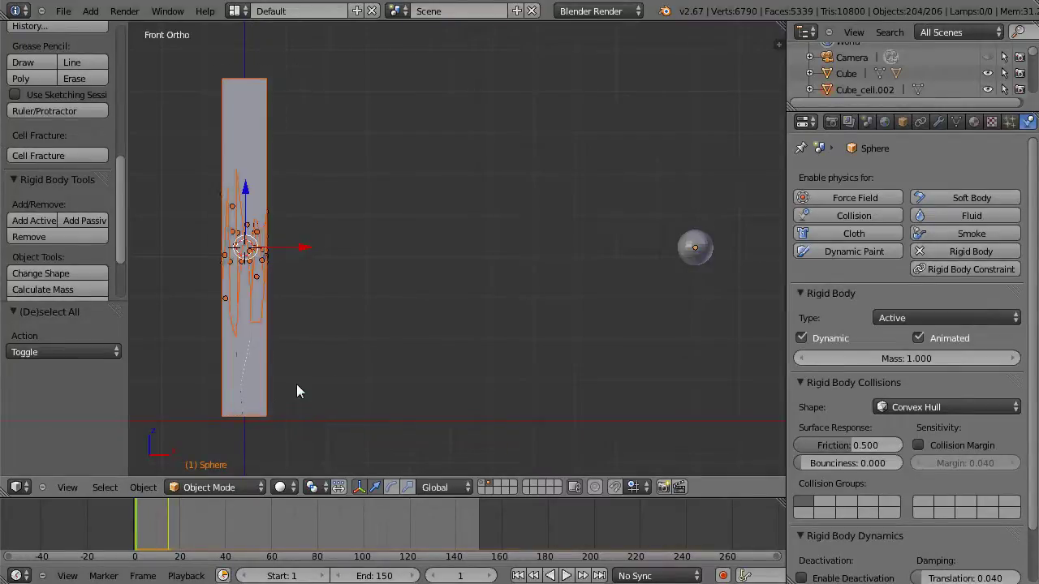
{"action": "left_click", "coordinate": [31, 219]}
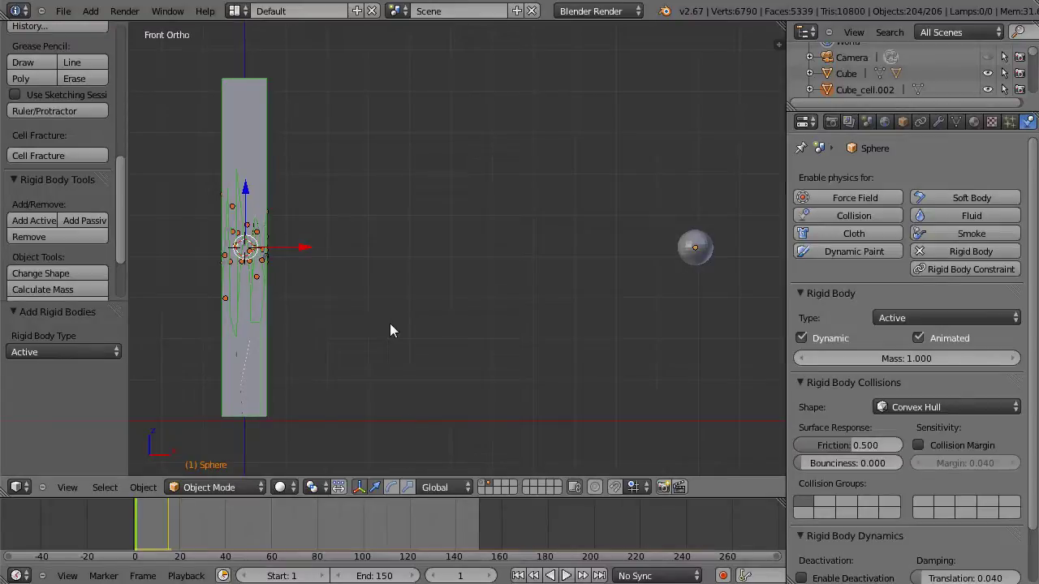
{"action": "key", "text": "alt+a"}
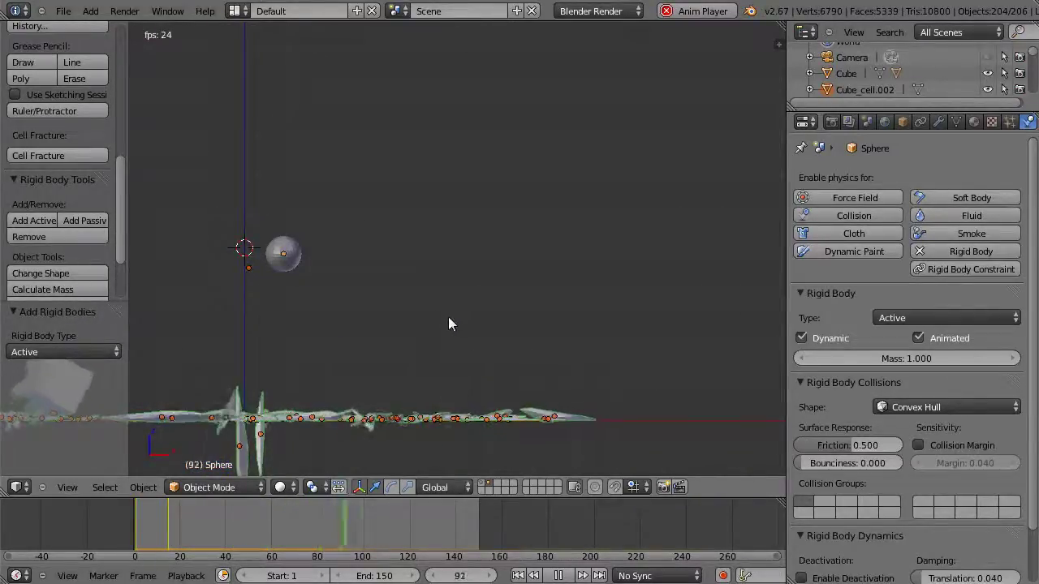
Stop playback, scrub through the impact up to frame 16, then return to frame 1
{"action": "key", "text": "alt+a"}
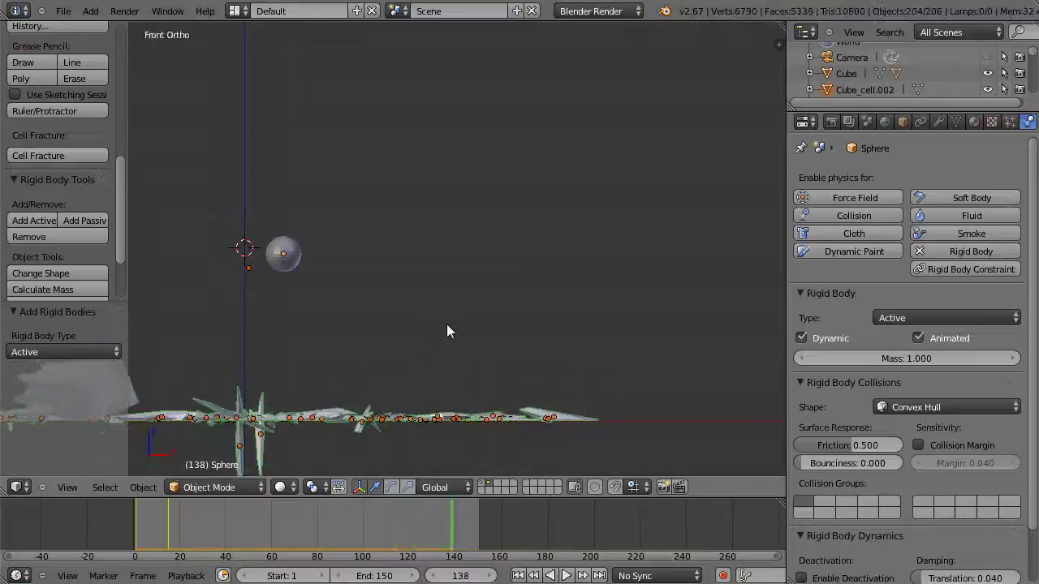
{"action": "key", "text": "shift+Left"}
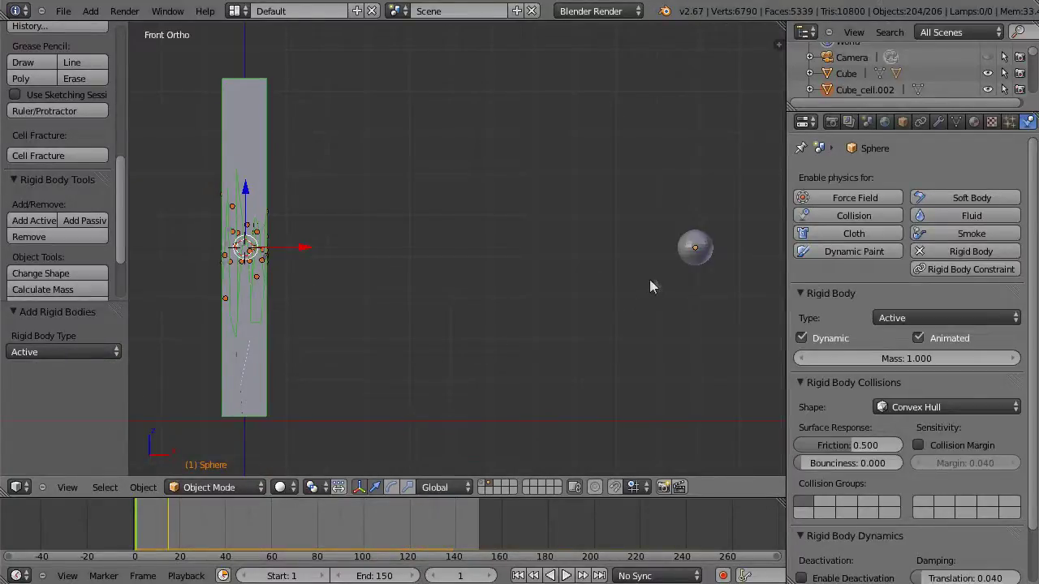
{"action": "left_click_drag", "start_coordinate": [138, 532], "coordinate": [156, 532]}
{"action": "left_click_drag", "start_coordinate": [159, 532], "coordinate": [171, 533]}
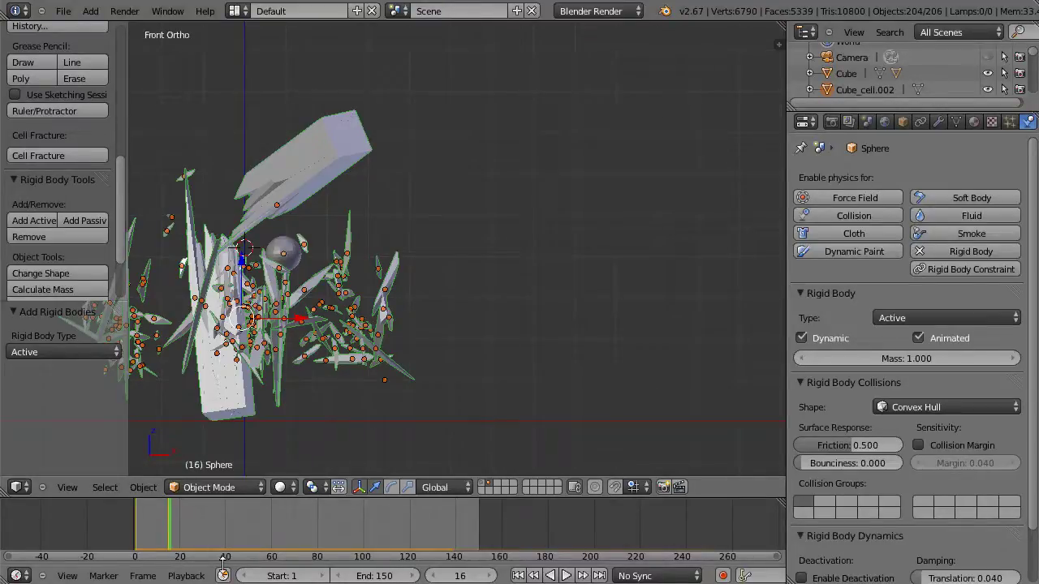
{"action": "key", "text": "shift+Left"}
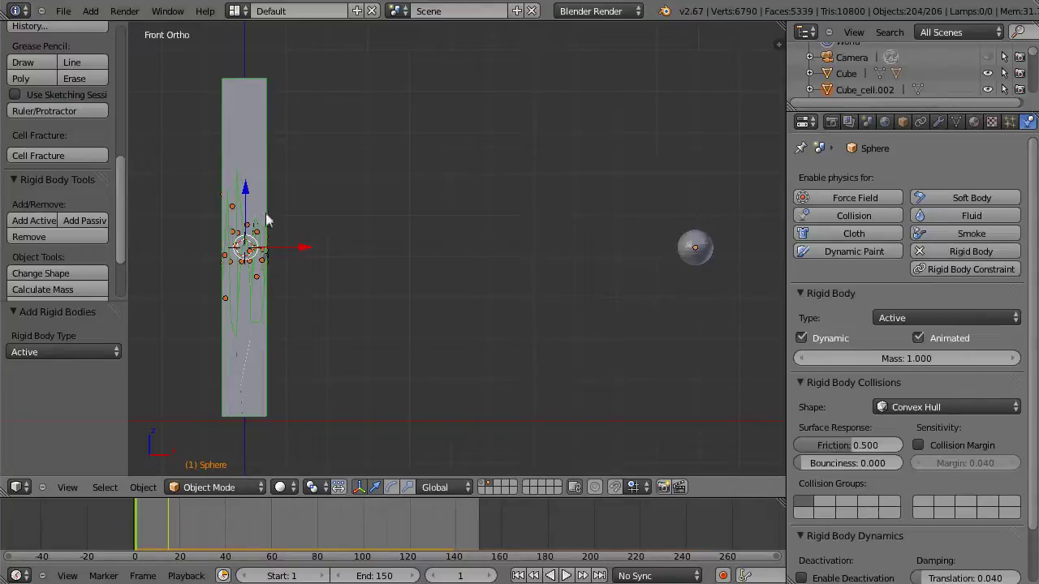
Select all plank fragments with Cube_cell.083 as the active one
{"action": "right_click", "coordinate": [237, 199]}
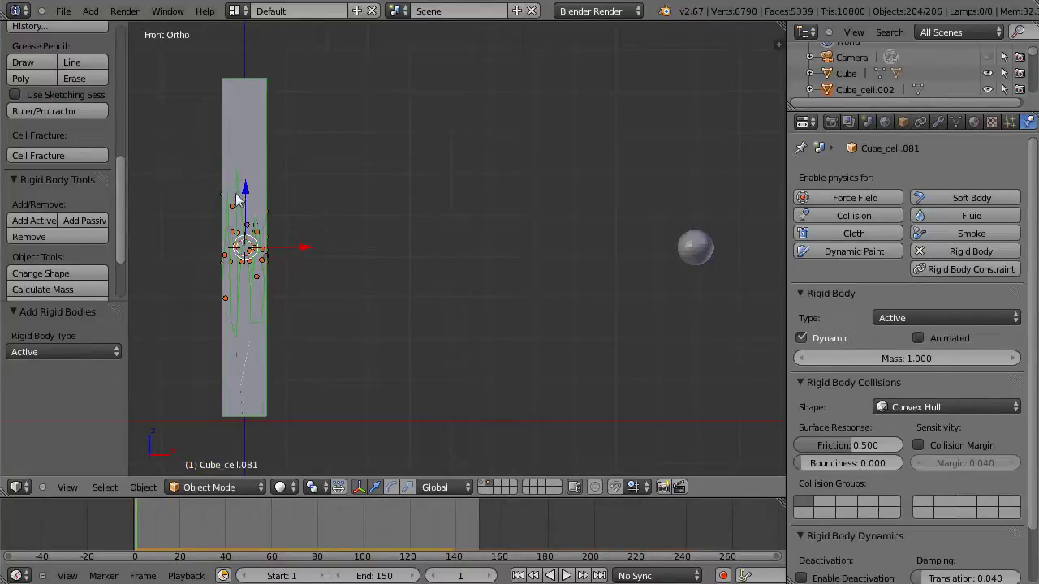
{"action": "right_click", "coordinate": [244, 217]}
{"action": "key", "text": "a"}
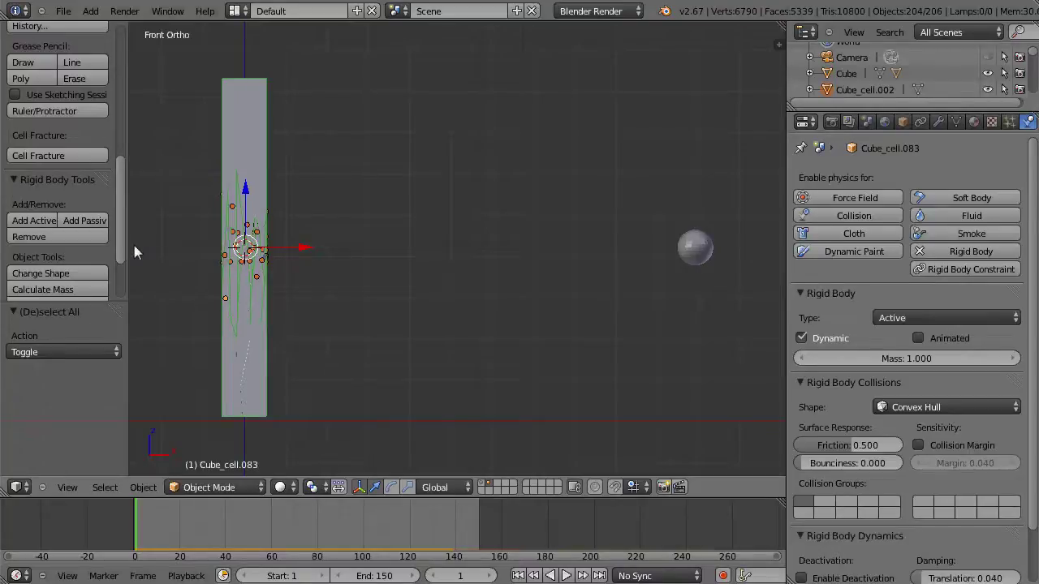
{"action": "left_click_drag", "start_coordinate": [122, 246], "coordinate": [121, 284]}
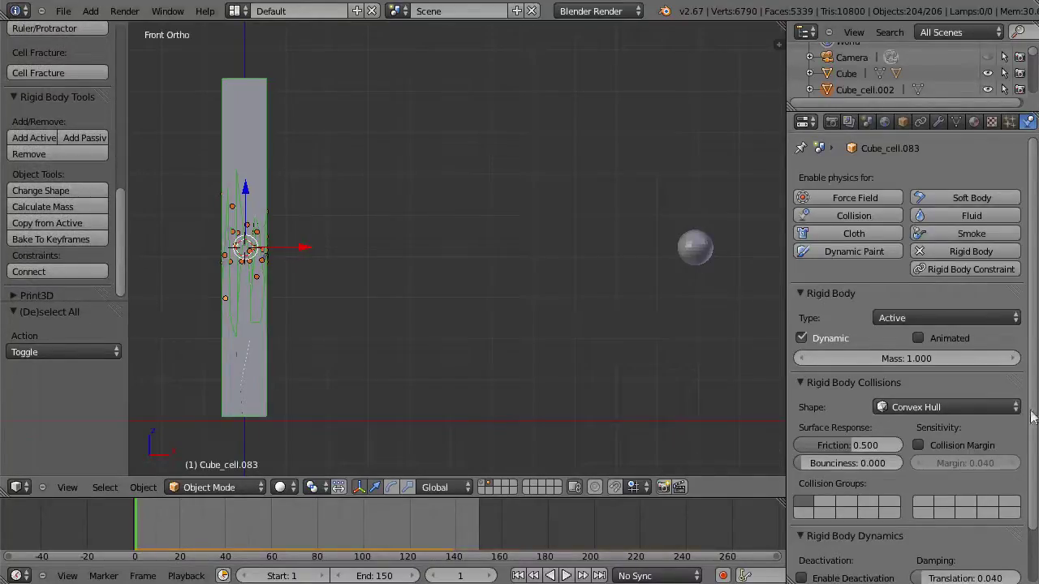
{"action": "left_click_drag", "start_coordinate": [1031, 418], "coordinate": [1031, 420]}
{"action": "scroll", "coordinate": [1031, 426], "scroll_direction": "down", "scroll_amount": 2}
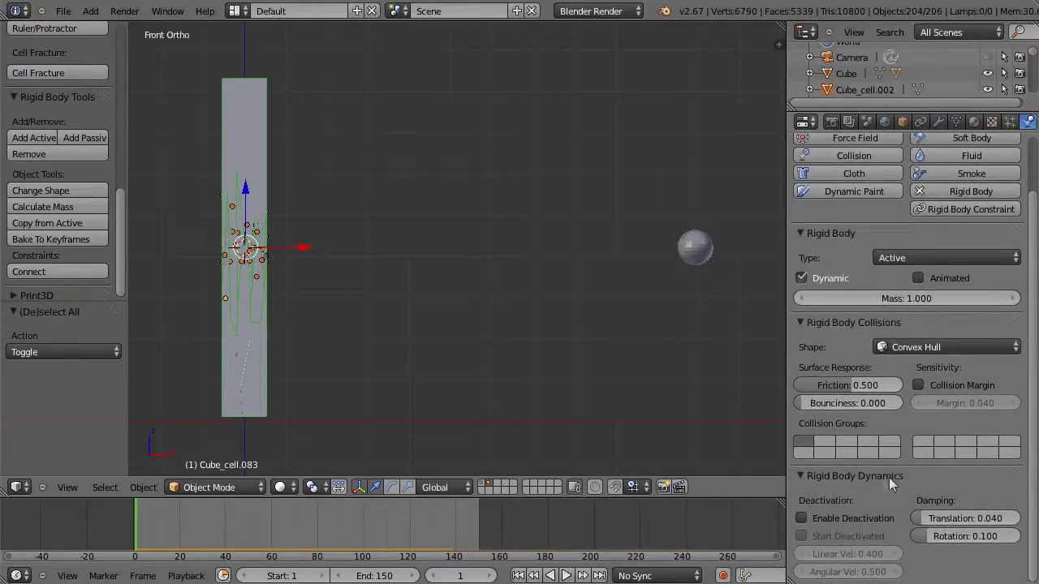
Tick Enable Deactivation and Start Deactivated, then replay the simulation and rewind to frame 1
{"action": "left_click", "coordinate": [800, 518]}
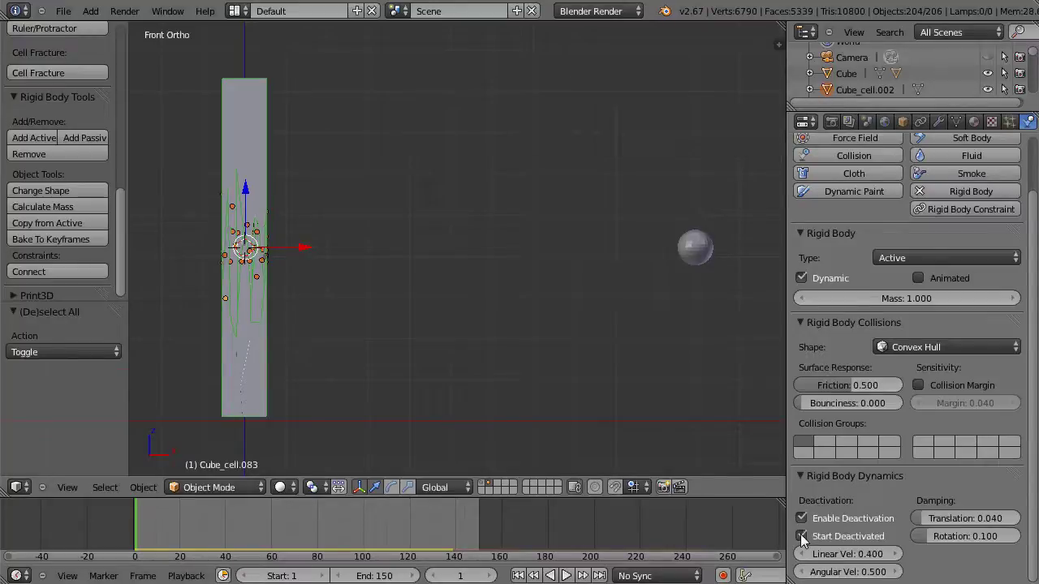
{"action": "left_click", "coordinate": [801, 537]}
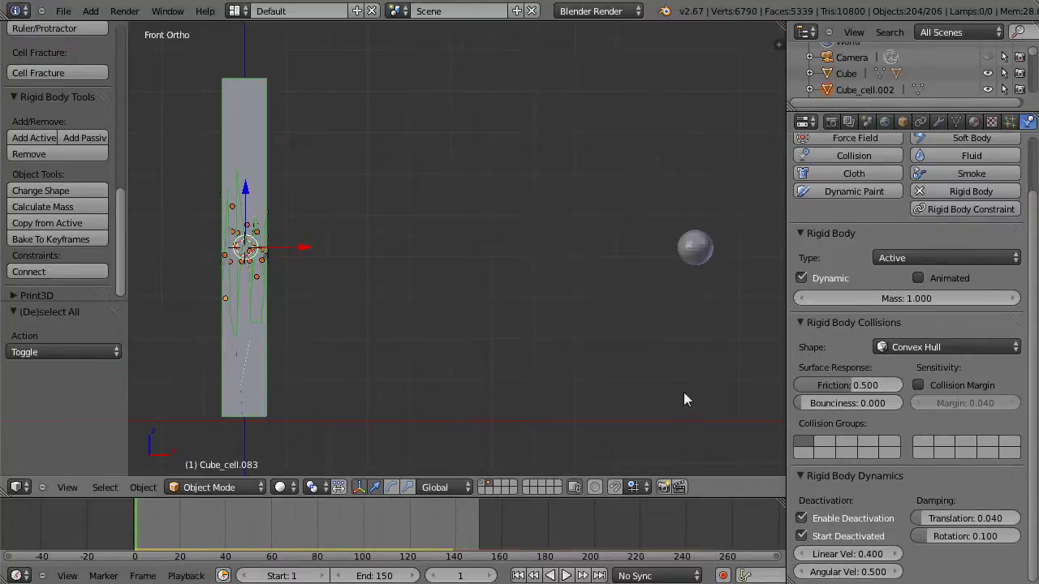
{"action": "key", "text": "alt+a"}
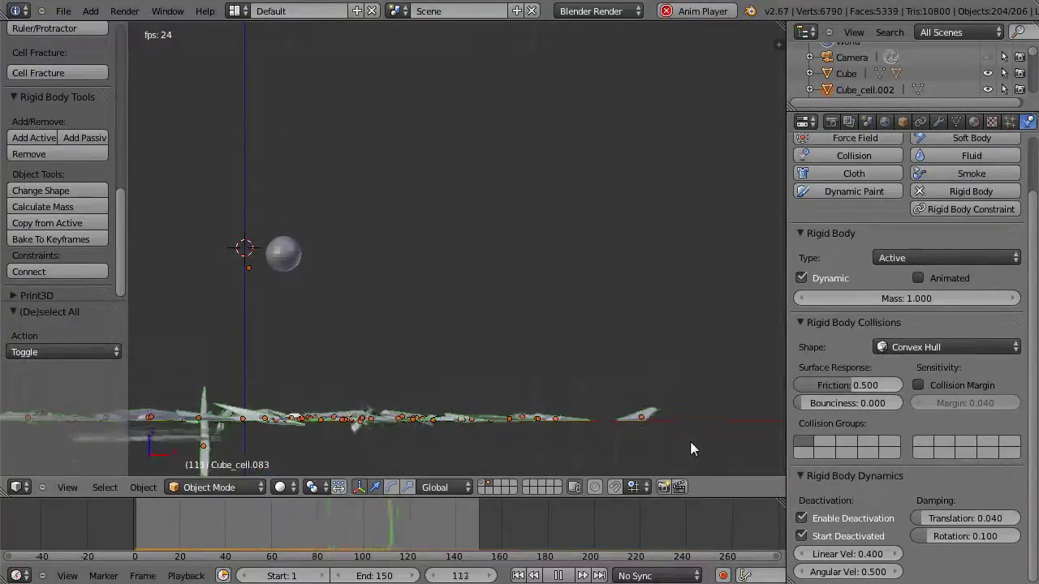
{"action": "key", "text": "alt+a"}
{"action": "key", "text": "shift+Left"}
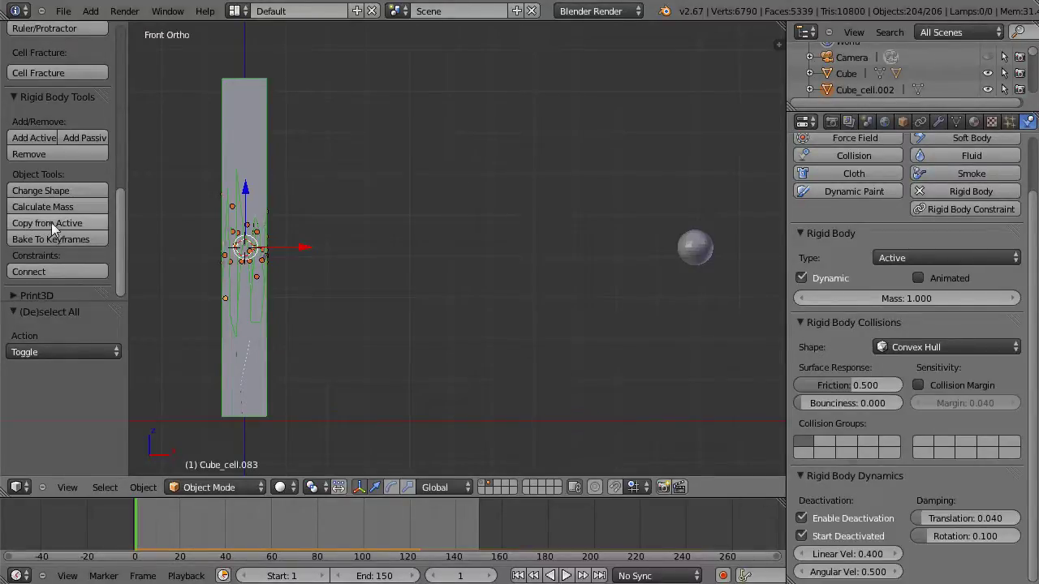
Copy the active fragment's rigid-body settings to all fragments, replay to check, then select the sphere
{"action": "left_click", "coordinate": [52, 227]}
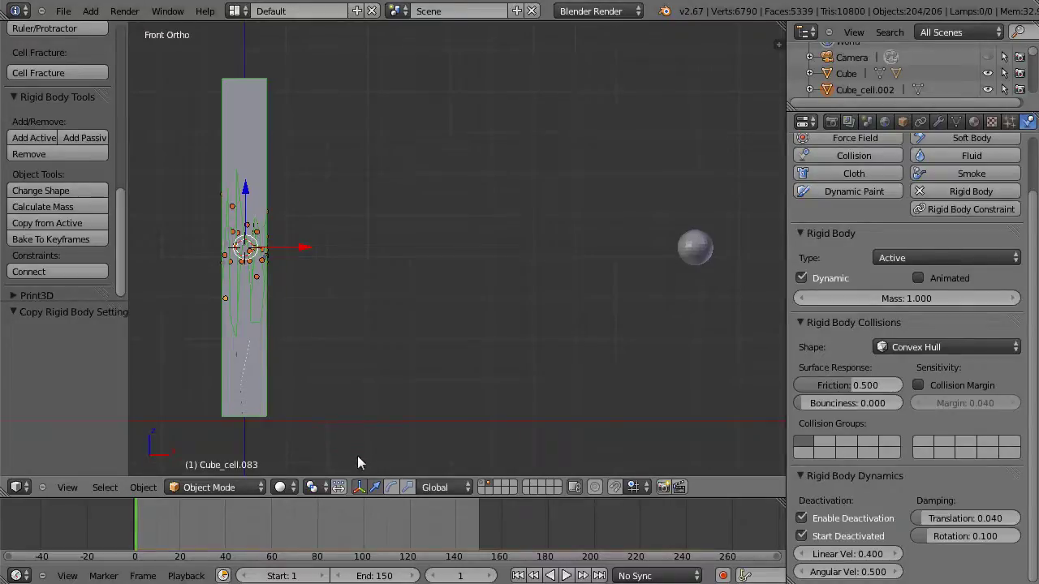
{"action": "key", "text": "alt+a"}
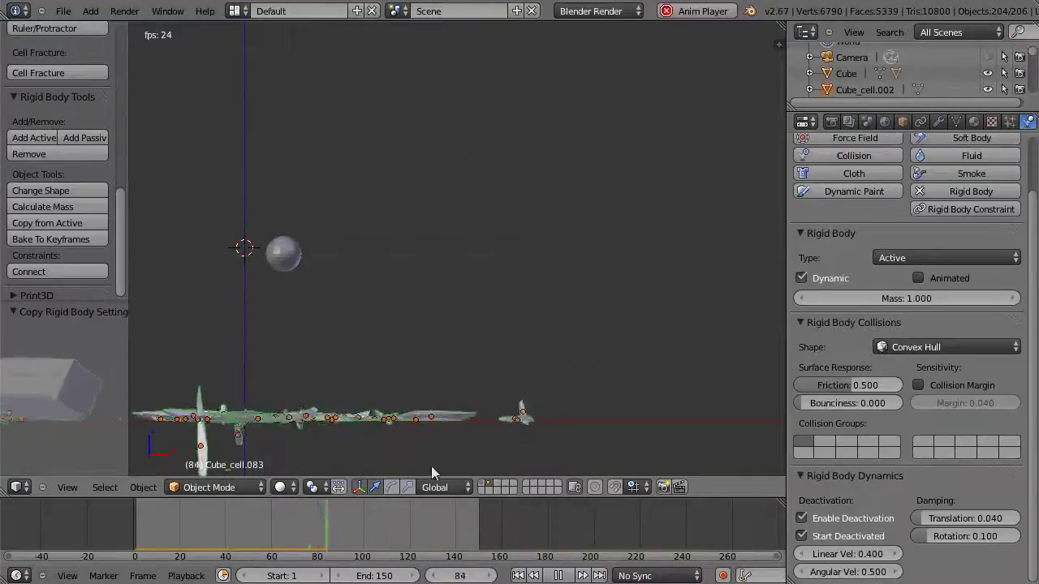
{"action": "key", "text": "alt+a"}
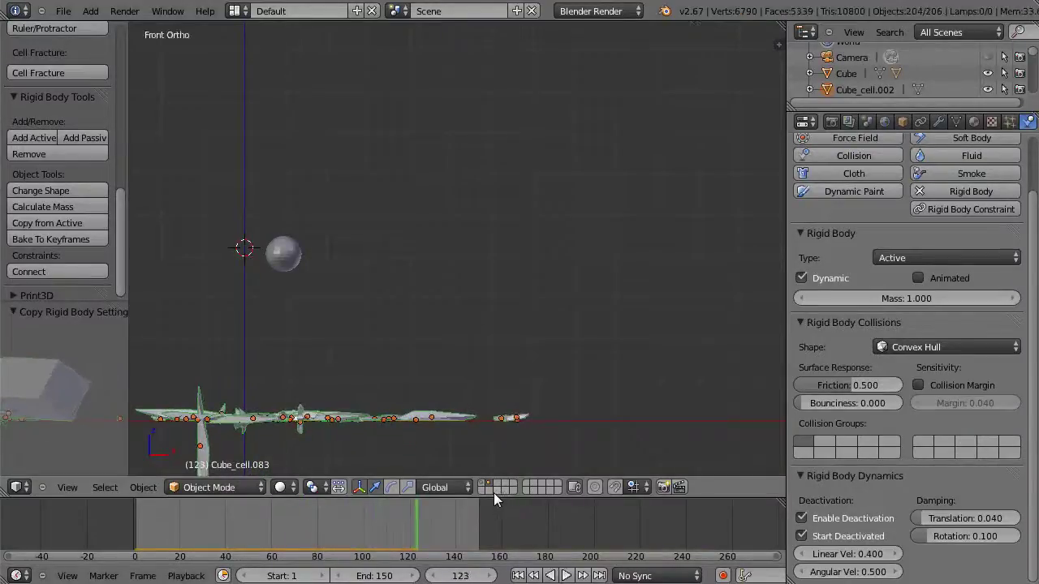
{"action": "key", "text": "shift+Left"}
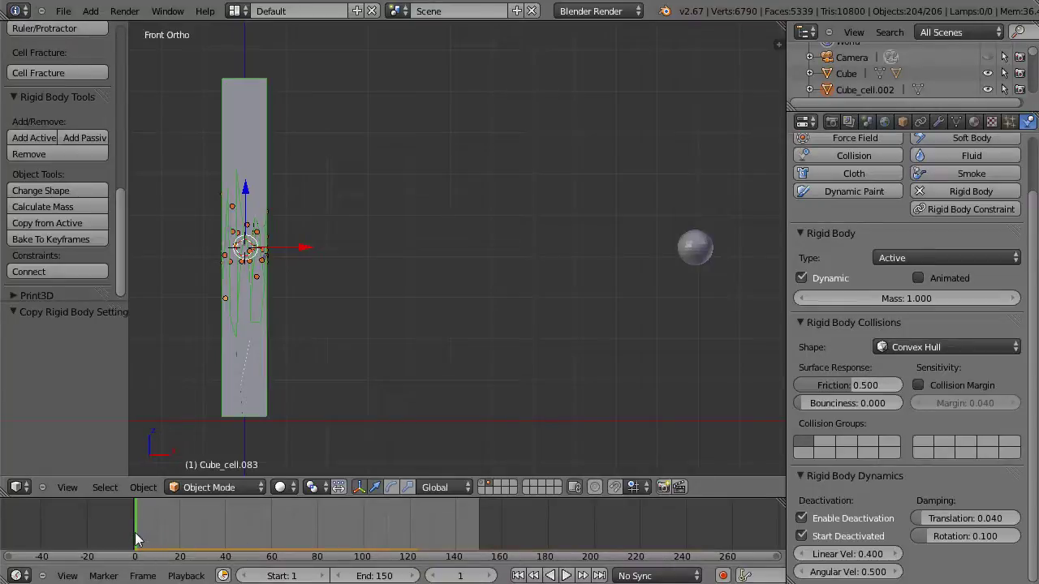
{"action": "mouse_move", "coordinate": [136, 539]}
{"action": "left_mouse_down"}
{"action": "mouse_move", "coordinate": [176, 535]}
{"action": "mouse_move", "coordinate": [138, 537]}
{"action": "left_mouse_up"}
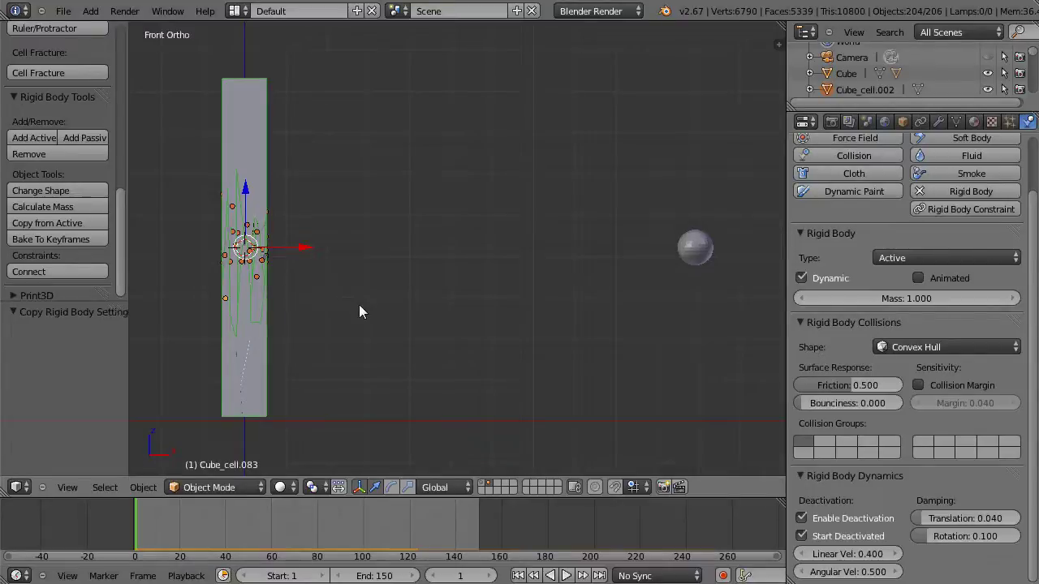
{"action": "right_click", "coordinate": [698, 253]}
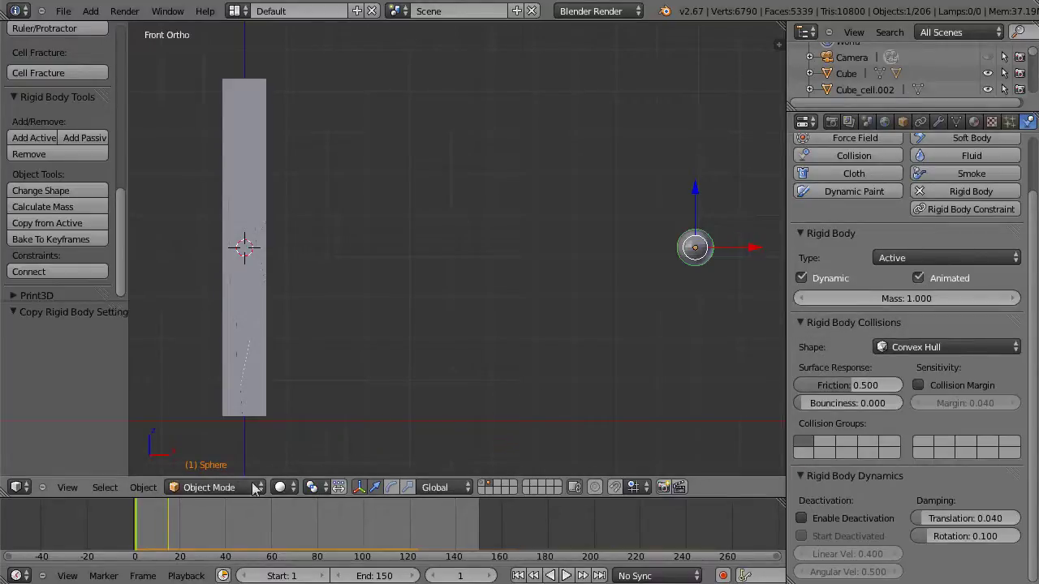
At frame 16, untick the sphere's Animated option and keyframe it, then replay from frame 1
{"action": "left_click", "coordinate": [169, 536]}
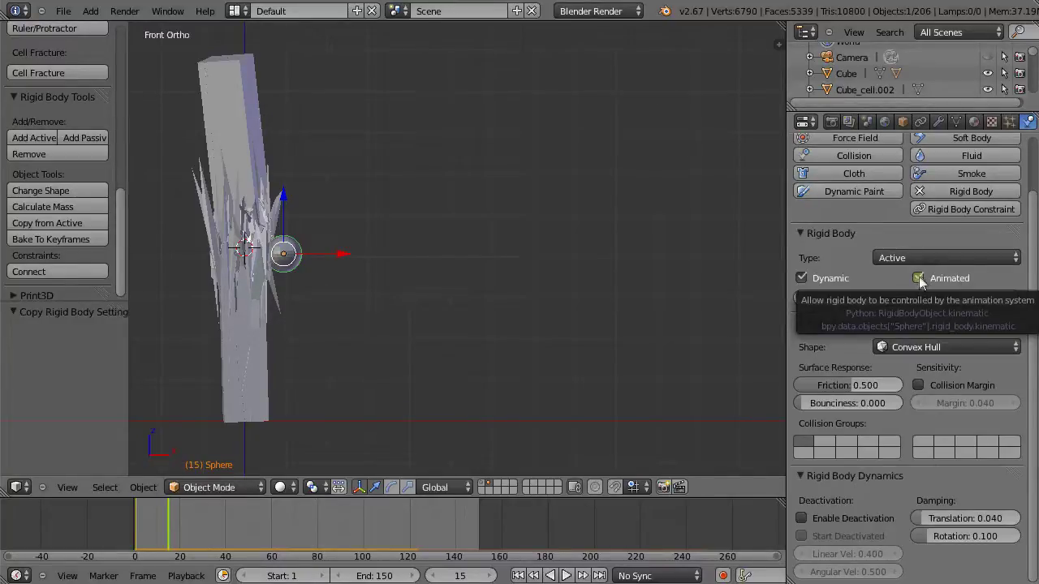
{"action": "left_click", "coordinate": [490, 576]}
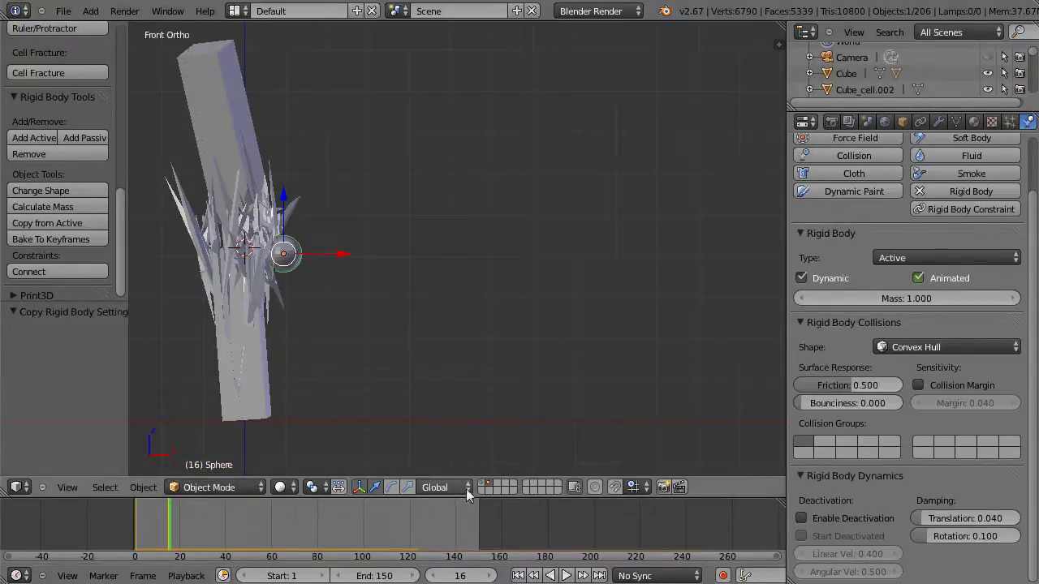
{"action": "left_click", "coordinate": [917, 278]}
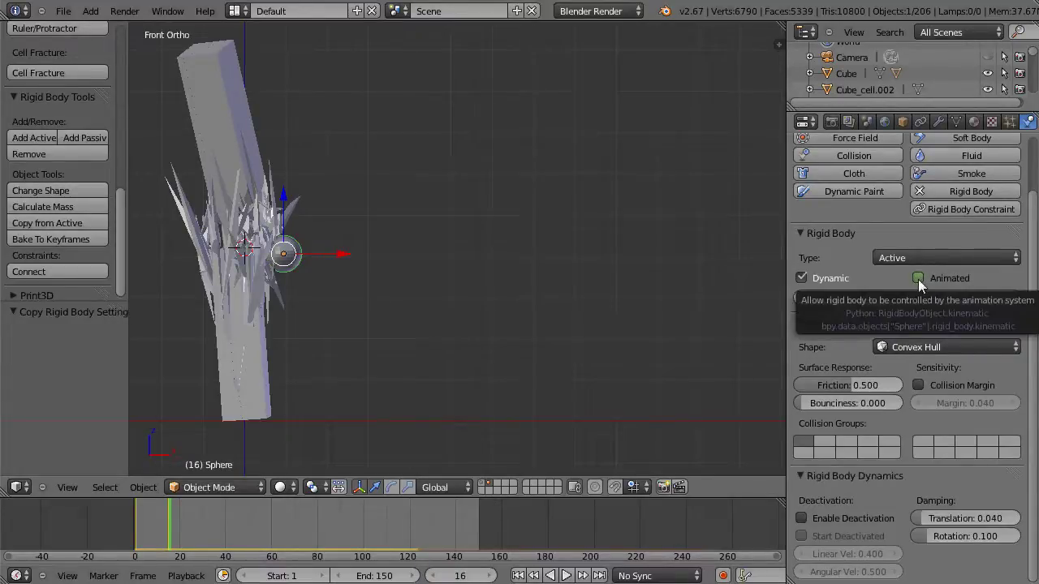
{"action": "key", "text": "i"}
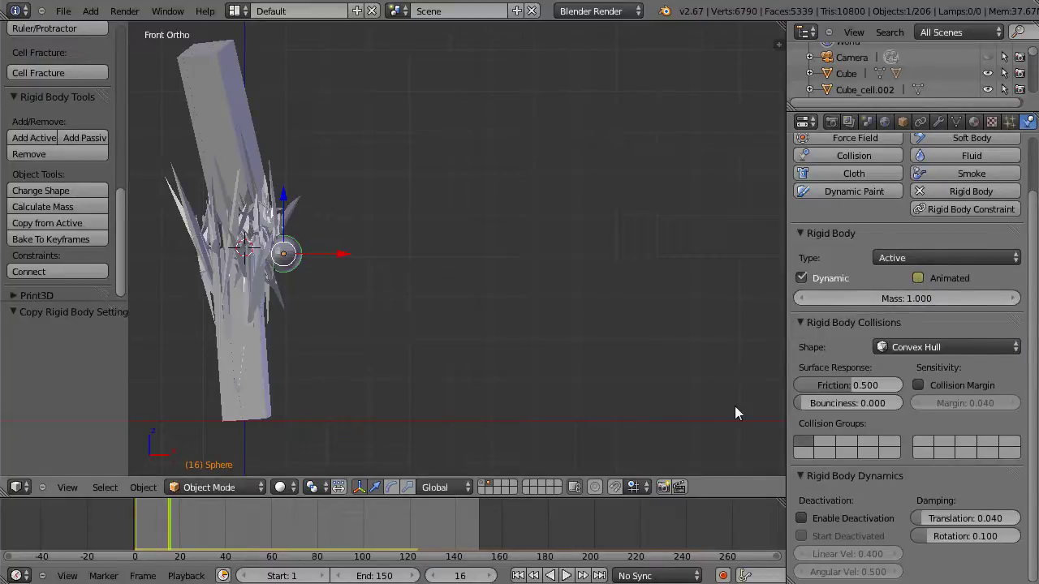
{"action": "key", "text": "shift+Left"}
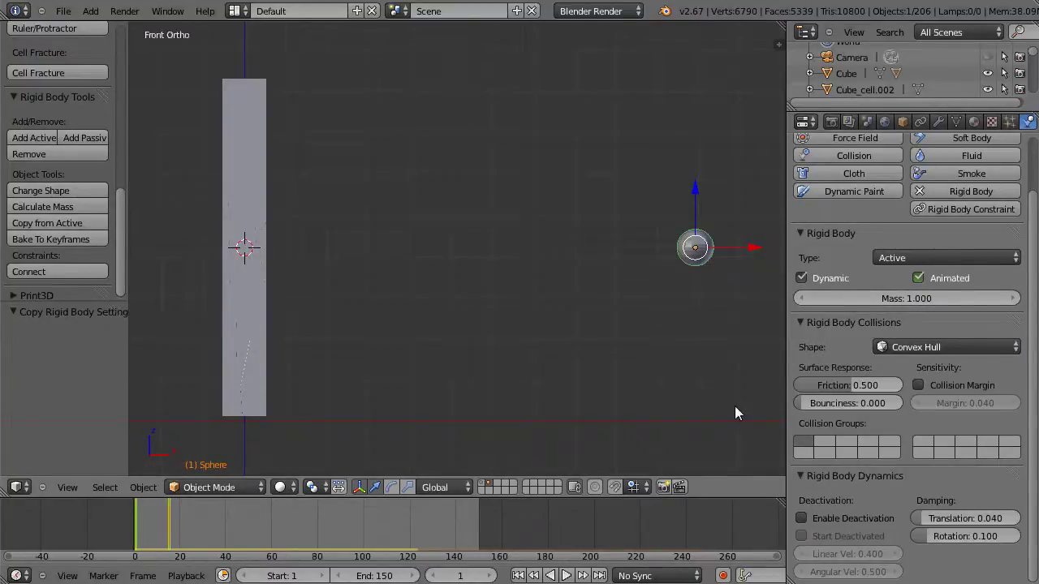
{"action": "key", "text": "alt+a"}
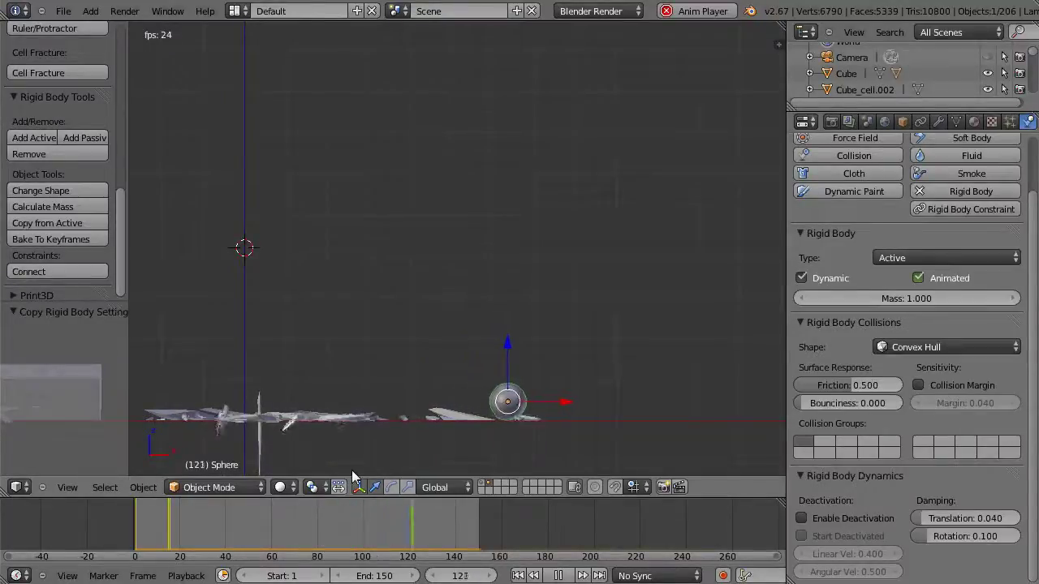
{"action": "key", "text": "alt+a"}
{"action": "key", "text": "shift+Left"}
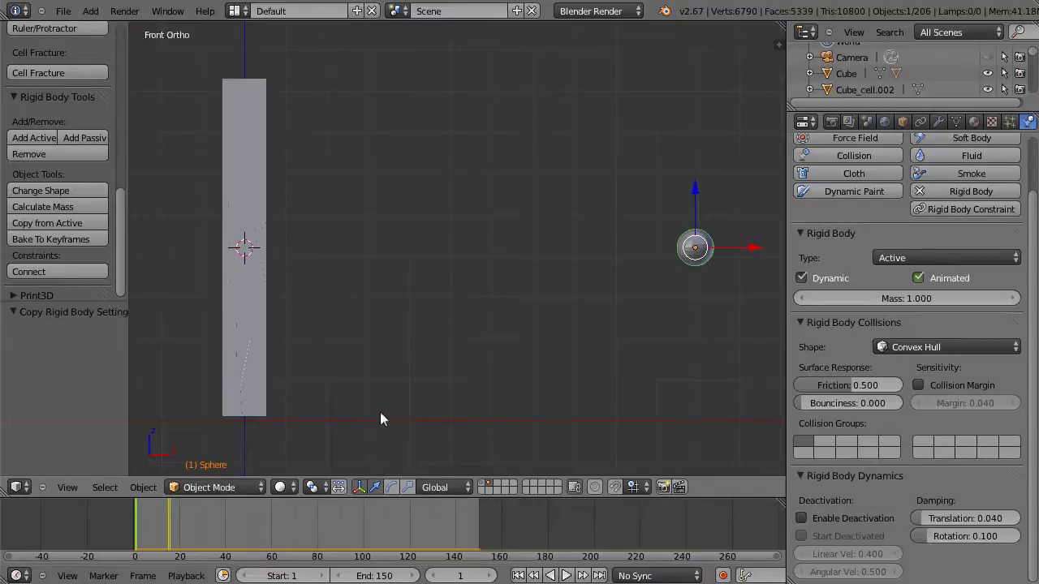
{"action": "mouse_move", "coordinate": [367, 391]}
{"action": "middle_mouse_down"}
{"action": "mouse_move", "coordinate": [372, 407]}
{"action": "mouse_move", "coordinate": [354, 405]}
{"action": "middle_mouse_up"}
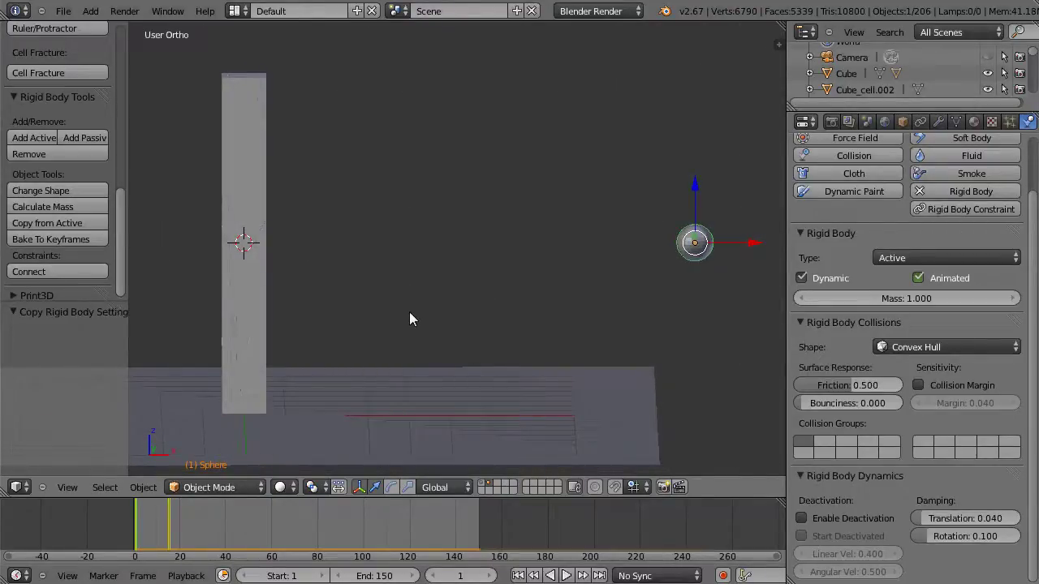
{"action": "key", "text": "alt+a"}
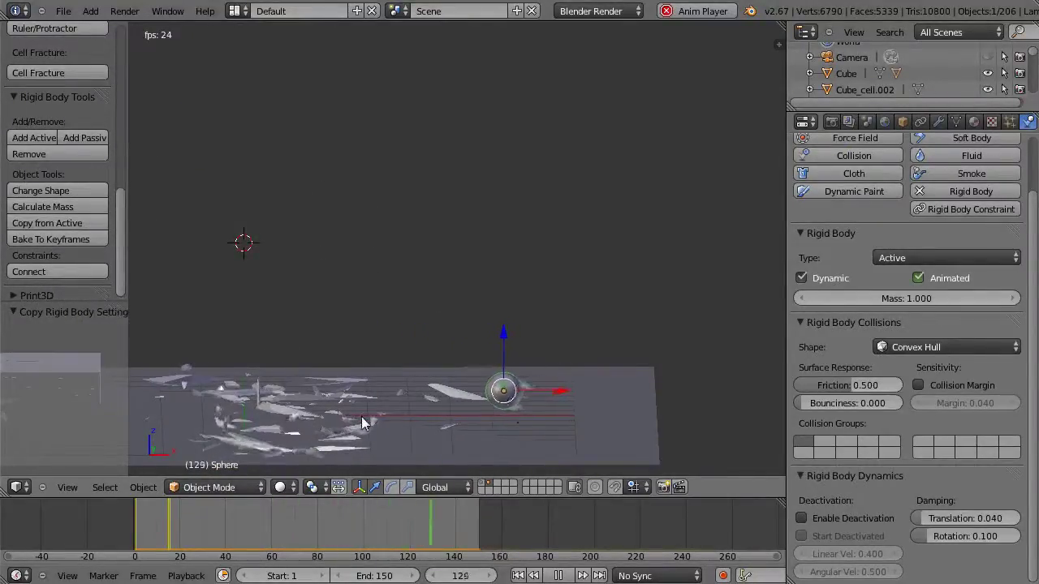
{"action": "key", "text": "alt+a"}
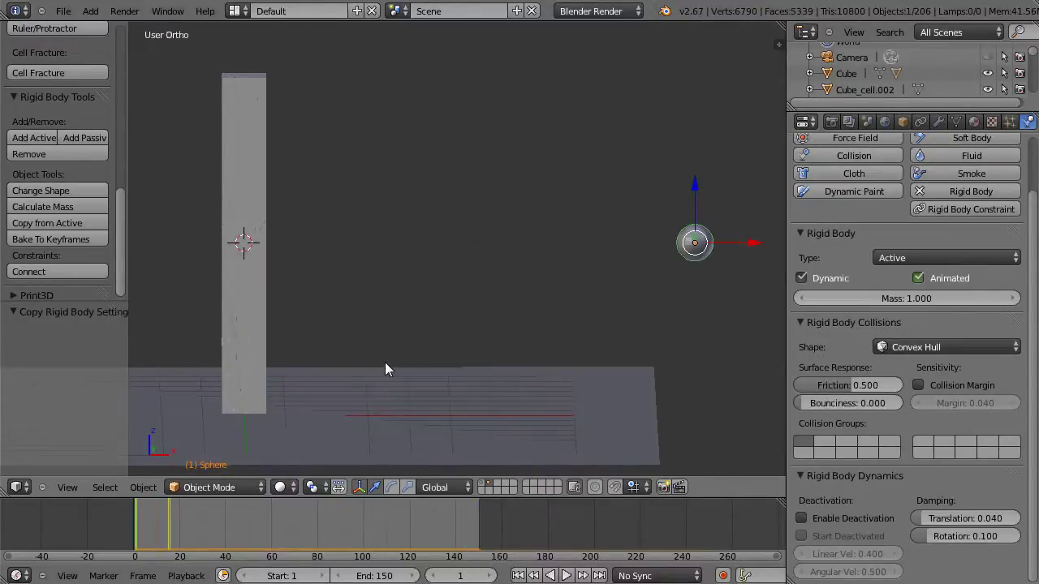
Select the ground plane and tick Split Impulse in the Scene tab's Rigid Body World settings
{"action": "right_click", "coordinate": [491, 417]}
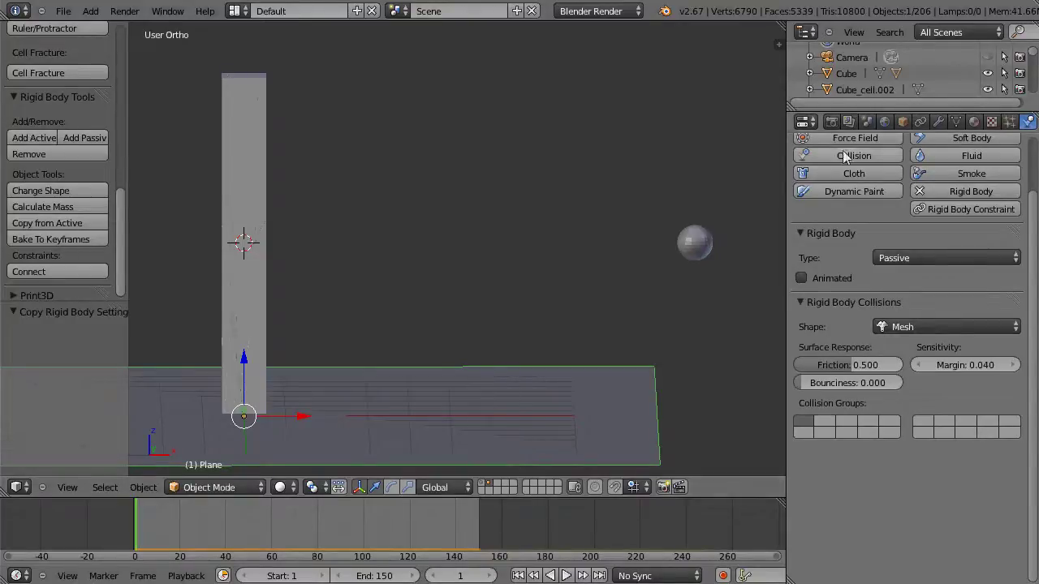
{"action": "left_click", "coordinate": [832, 122]}
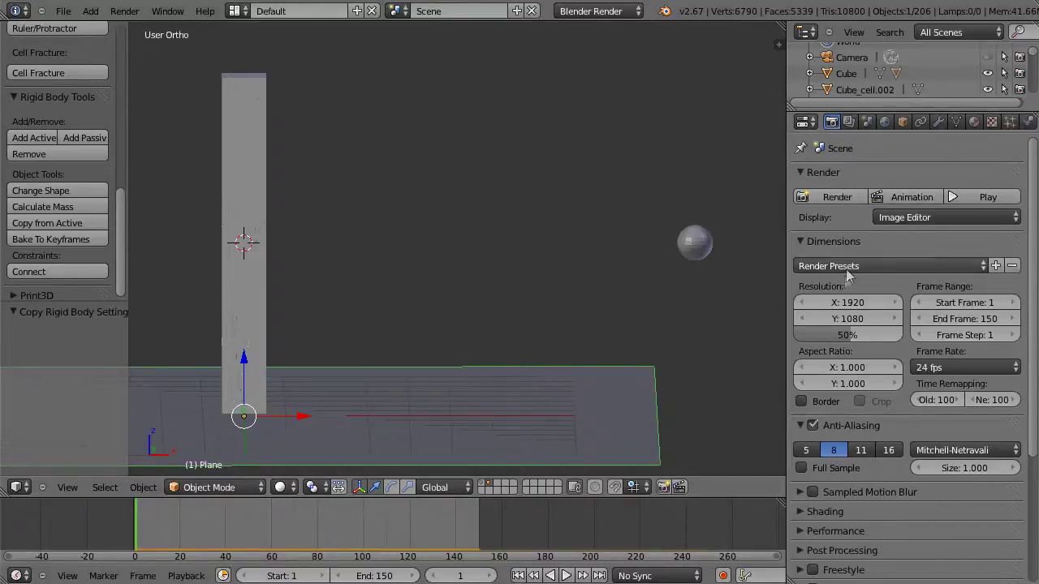
{"action": "left_click", "coordinate": [866, 122]}
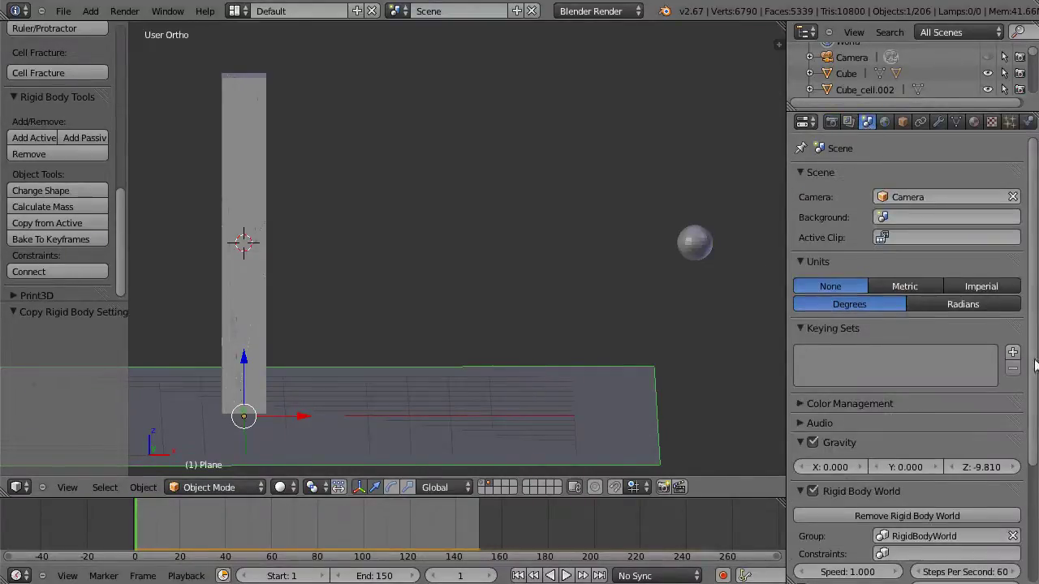
{"action": "scroll", "coordinate": [1034, 365], "scroll_direction": "down", "scroll_amount": 3}
{"action": "scroll", "coordinate": [1035, 365], "scroll_direction": "down", "scroll_amount": 2}
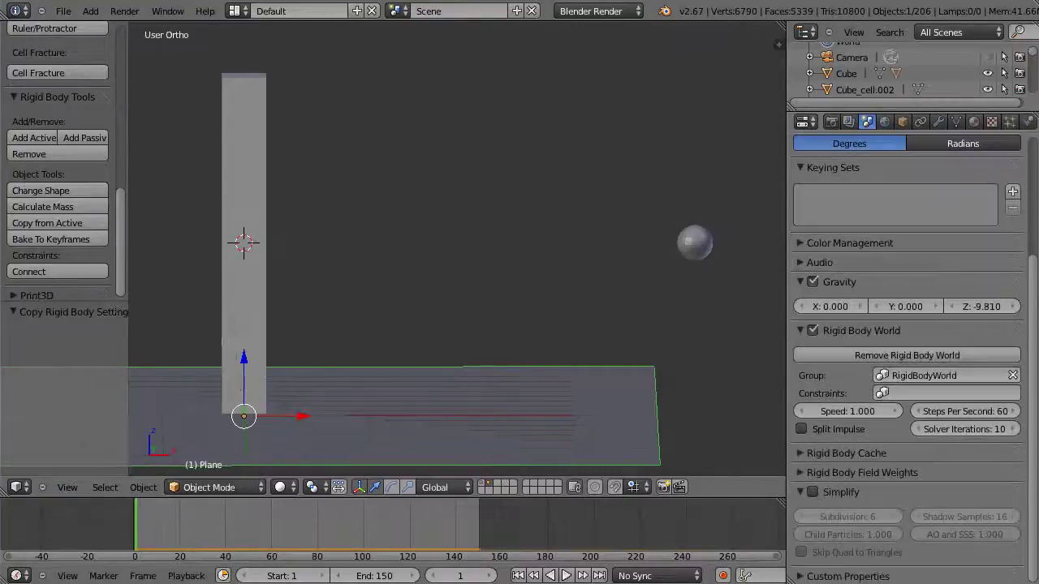
{"action": "left_click", "coordinate": [802, 428]}
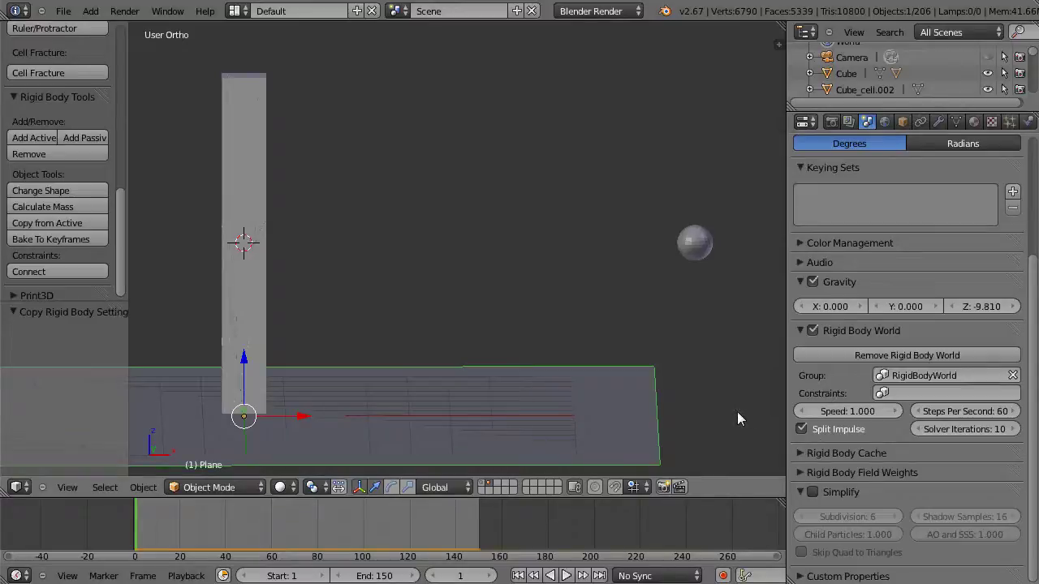
{"action": "key", "text": "alt+a"}
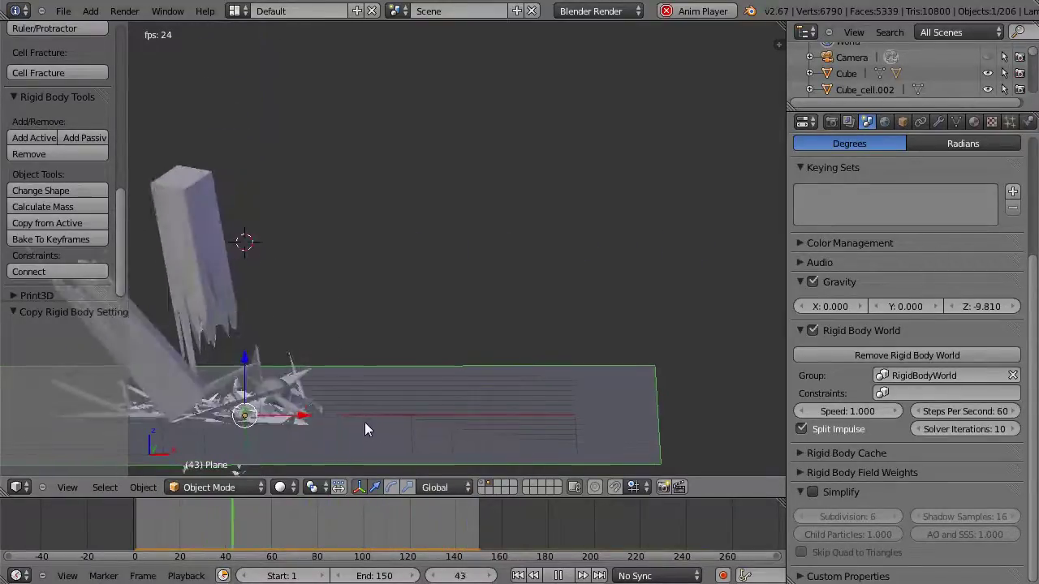
{"action": "middle_click_drag", "start_coordinate": [364, 422], "coordinate": [534, 392], "text": "shift"}
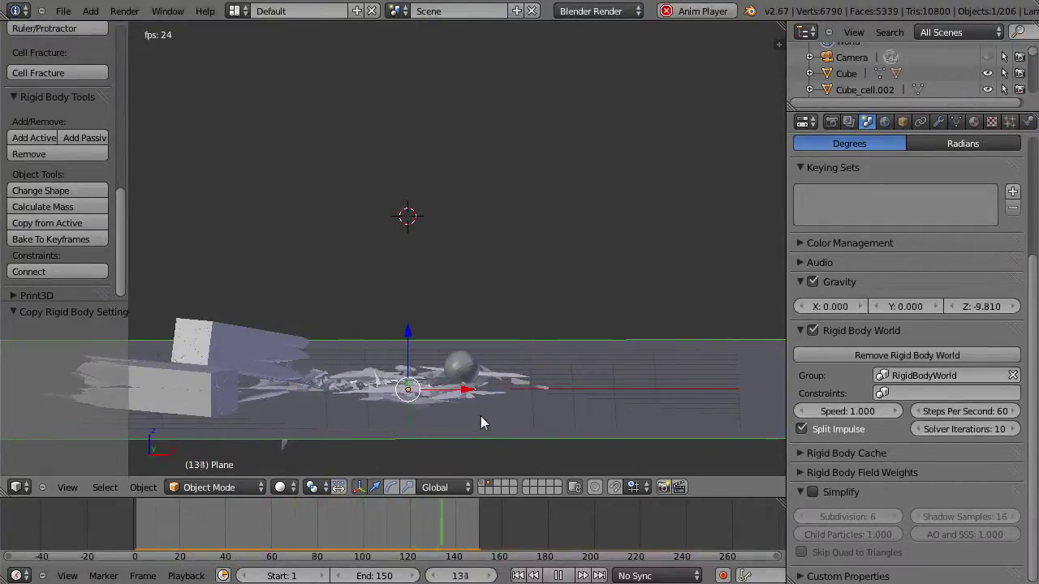
{"action": "key", "text": "alt+a"}
{"action": "key", "text": "shift+Left"}
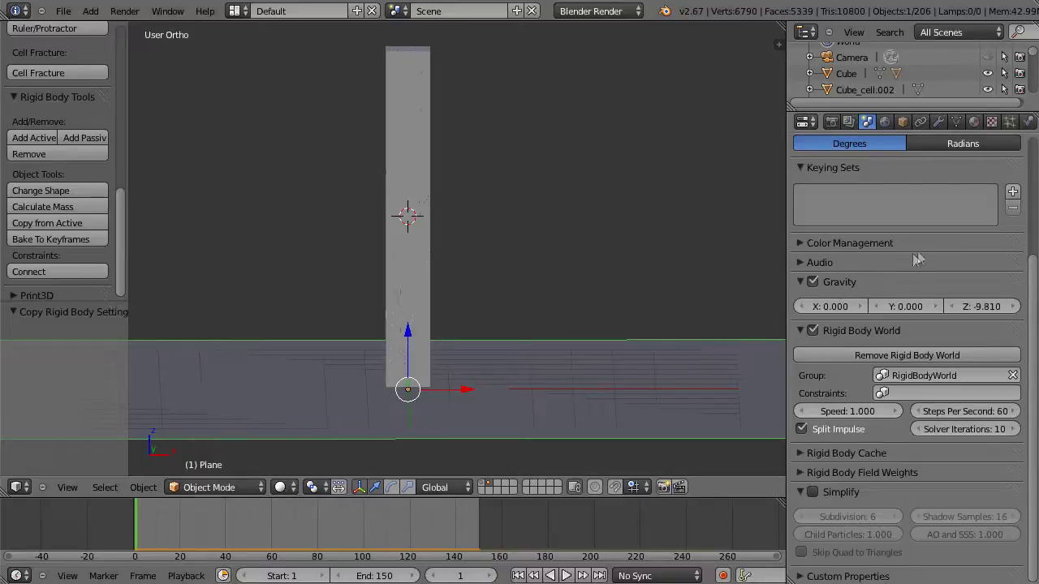
Raise the ground plane's Friction to 1.000 and preview the simulation
{"action": "left_click", "coordinate": [1029, 122]}
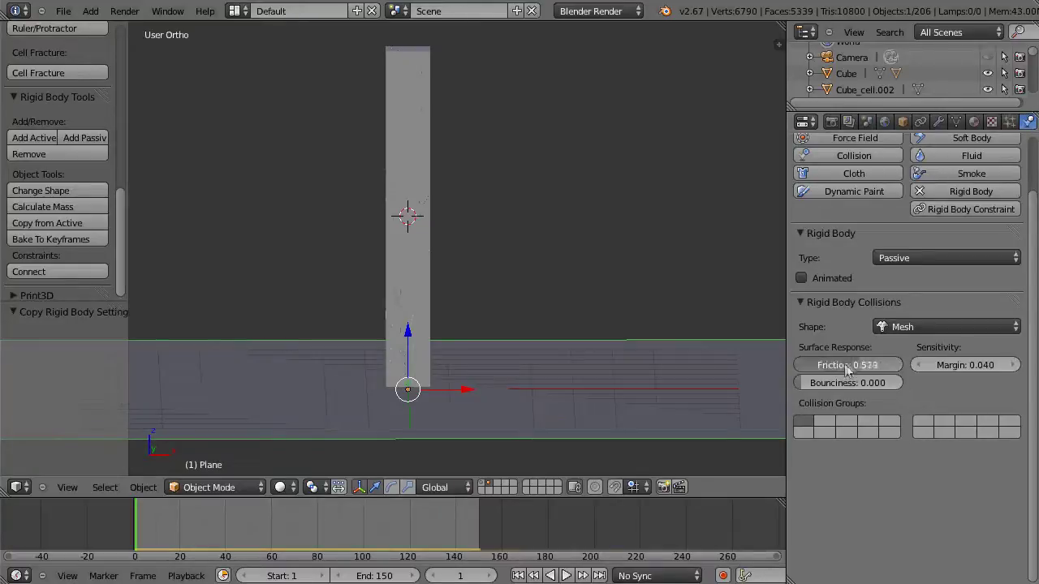
{"action": "left_click_drag", "start_coordinate": [864, 367], "coordinate": [898, 369]}
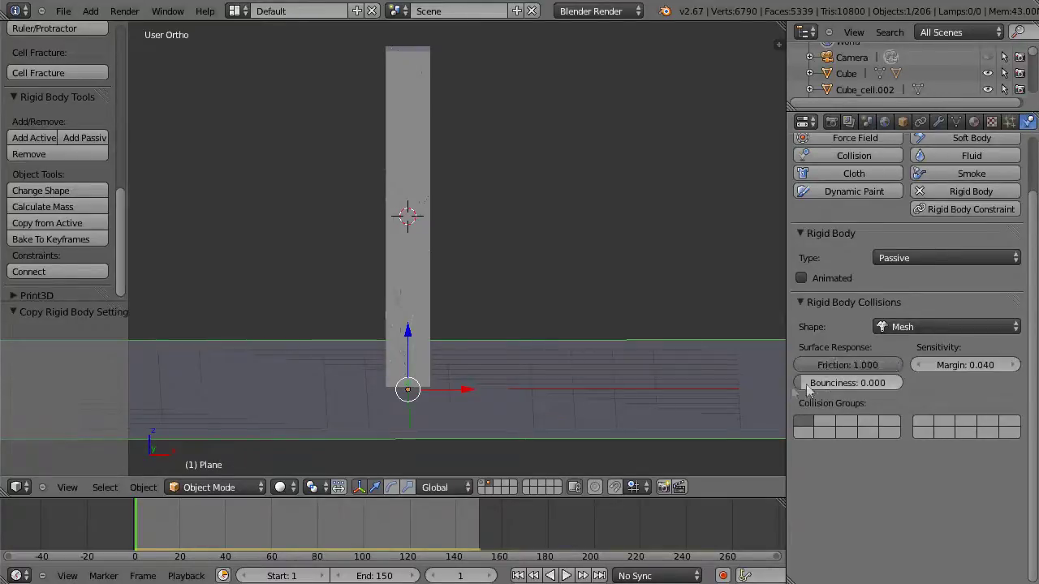
{"action": "key", "text": "alt+a"}
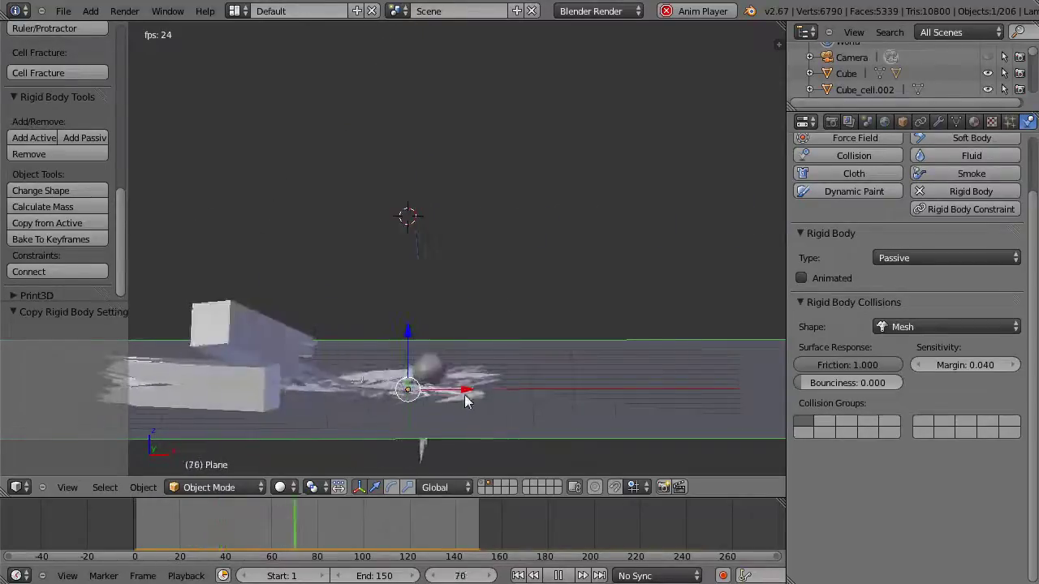
{"action": "key", "text": "alt+a"}
{"action": "key", "text": "shift+Left"}
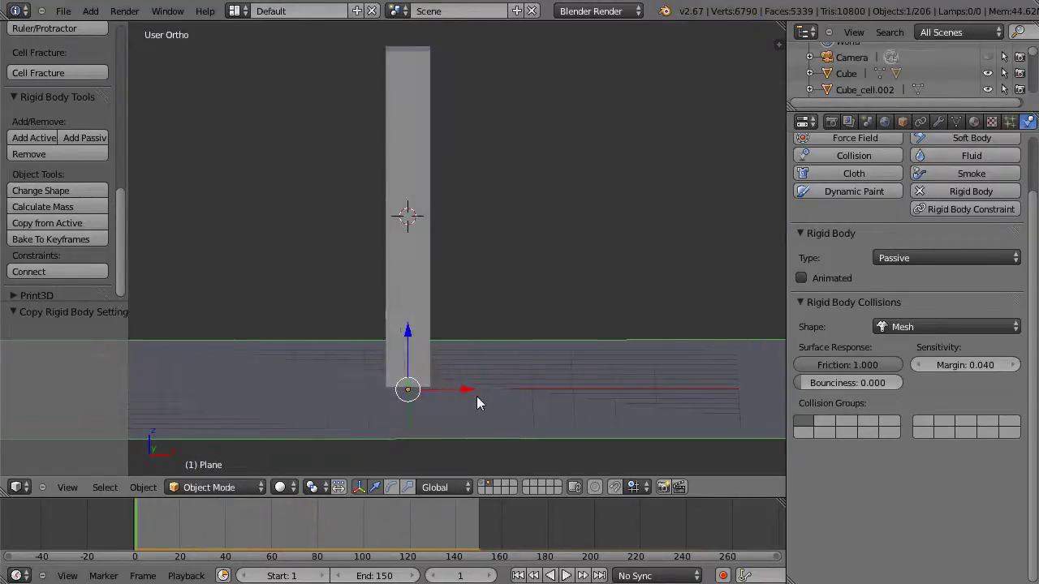
Enter a Friction of 50, replay the shatter, and rewind to frame 1
{"action": "left_click", "coordinate": [859, 365]}
{"action": "type", "text": "50"}
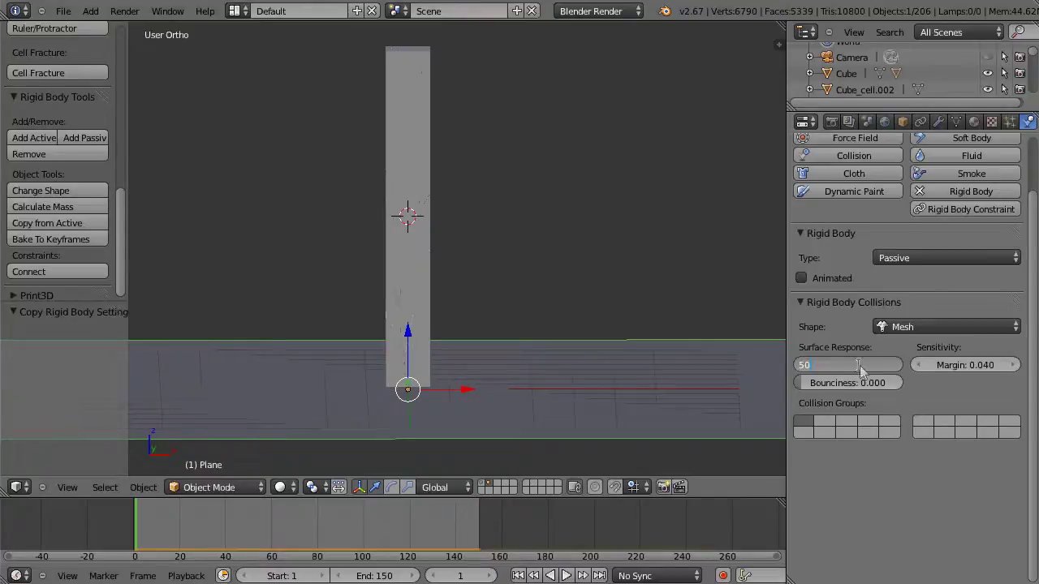
{"action": "key", "text": "Return"}
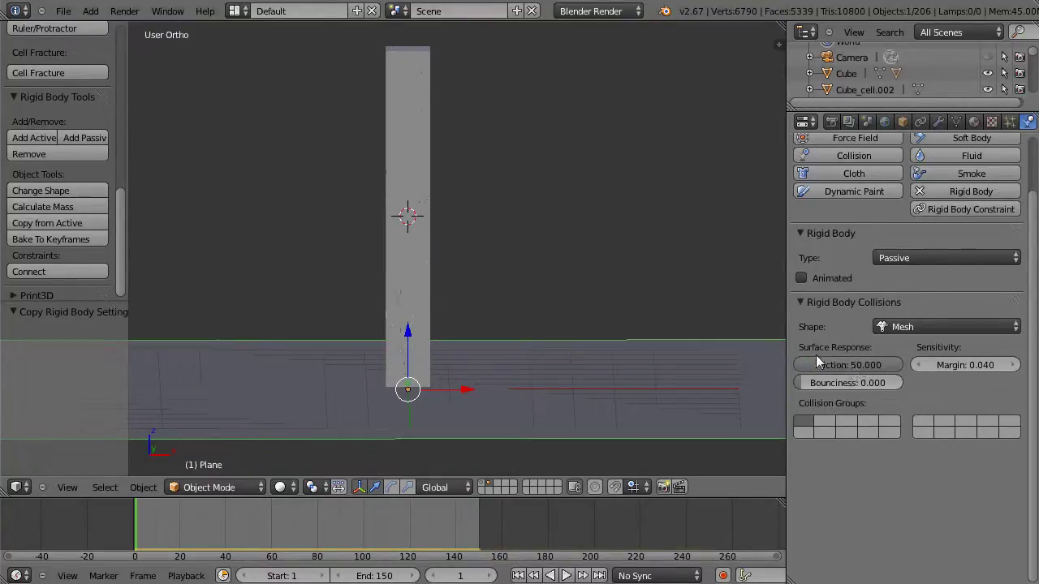
{"action": "key", "text": "alt+a"}
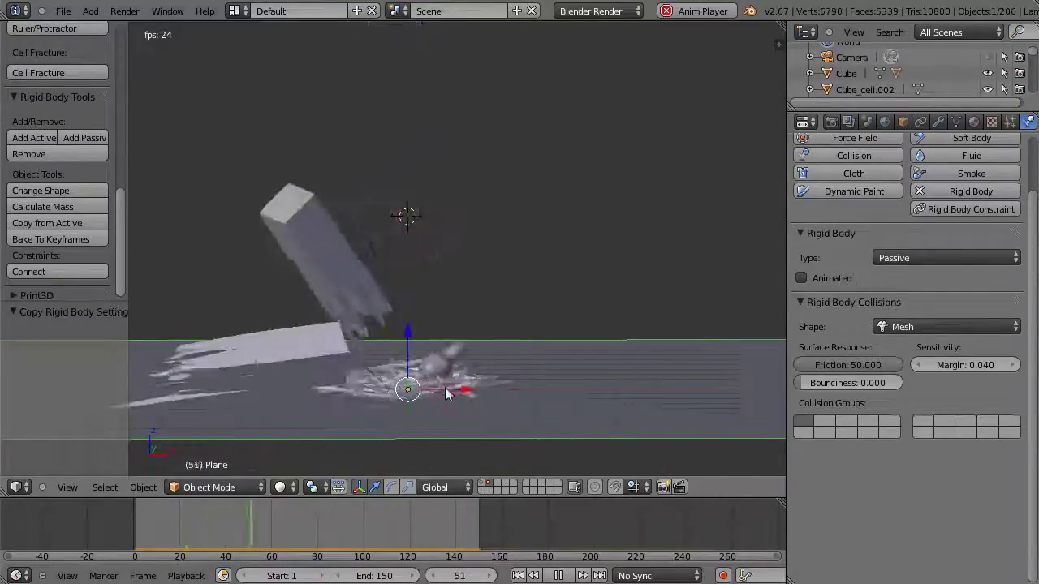
{"action": "key", "text": "alt+a"}
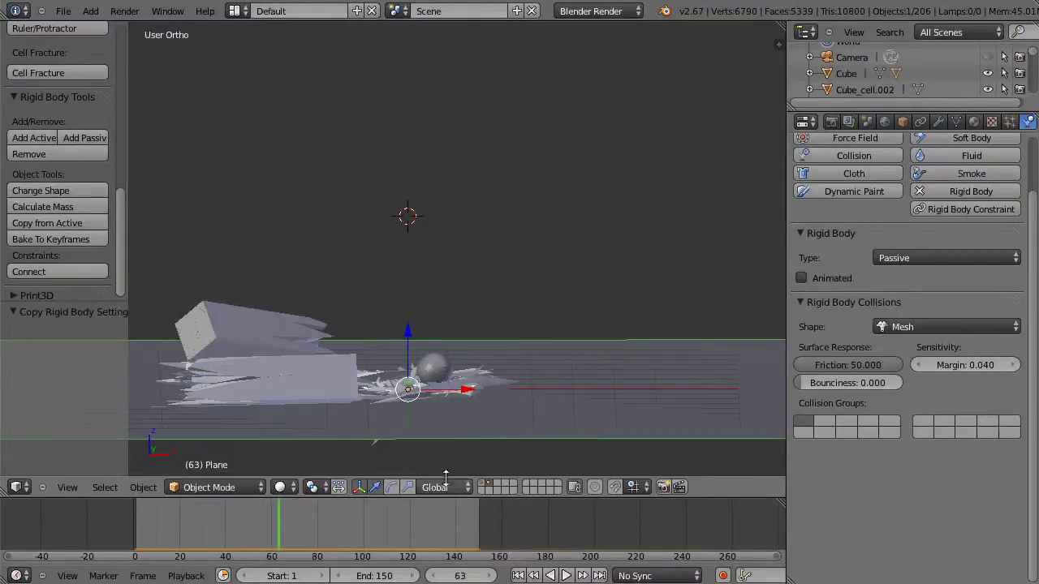
{"action": "key", "text": "shift+Left"}
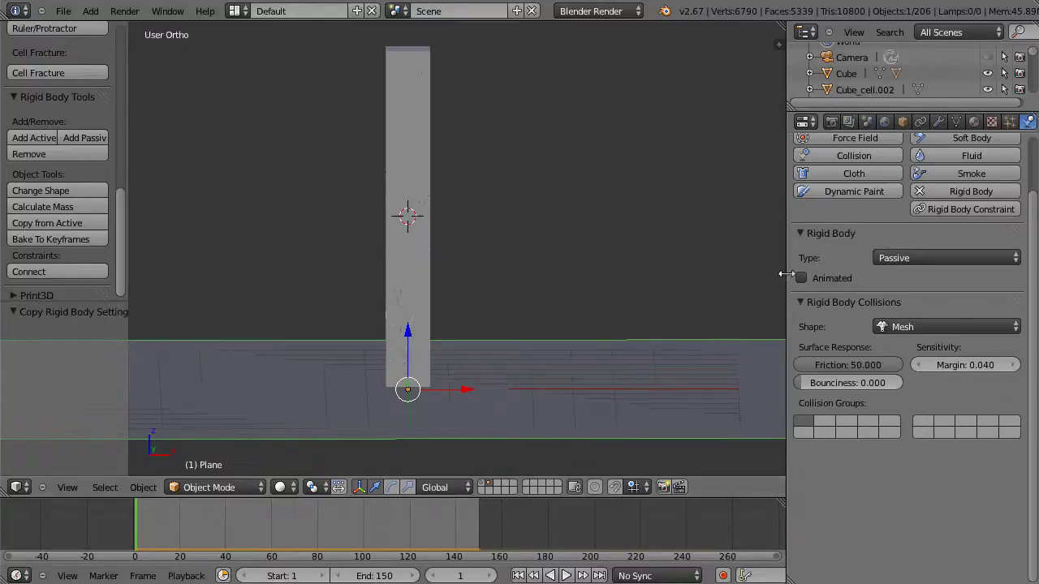
Select the sphere and calculate its mass from the Iron preset, giving 5207.799
{"action": "left_click_drag", "start_coordinate": [785, 273], "coordinate": [848, 273]}
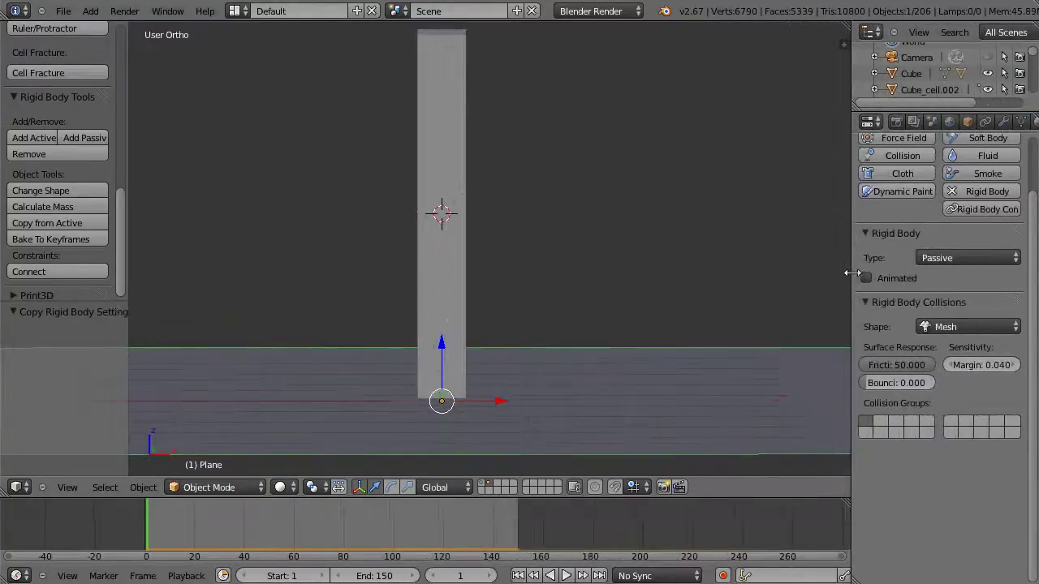
{"action": "scroll", "coordinate": [438, 363], "scroll_direction": "down", "scroll_amount": 1}
{"action": "scroll", "coordinate": [438, 362], "scroll_direction": "down", "scroll_amount": 1}
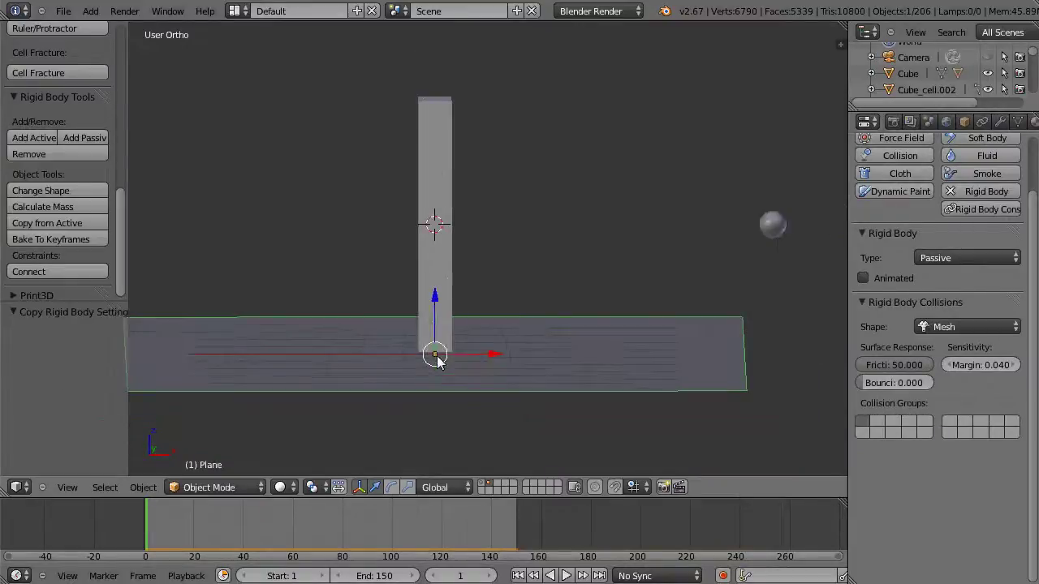
{"action": "right_click", "coordinate": [771, 229]}
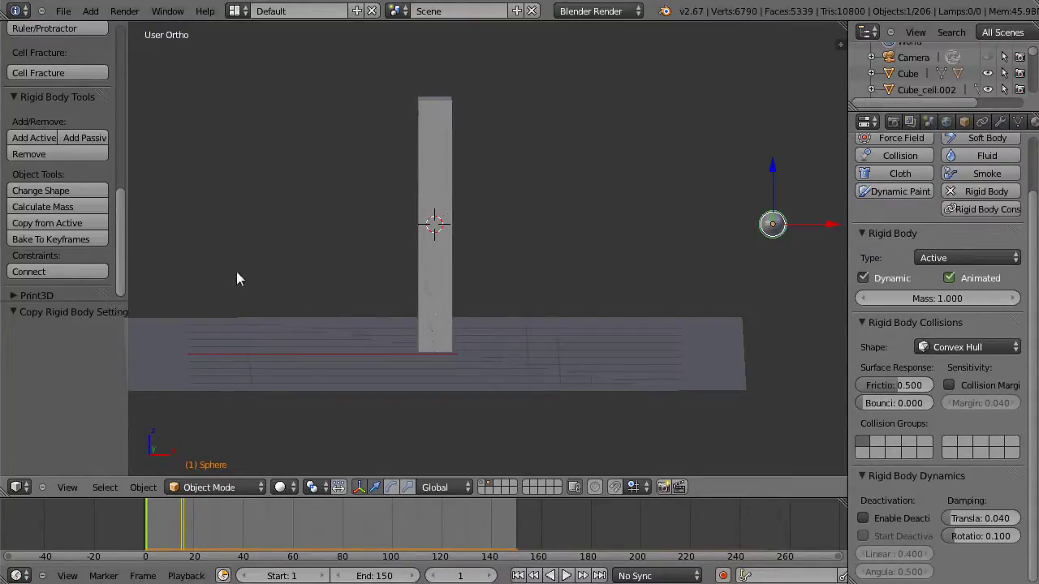
{"action": "left_click", "coordinate": [70, 208]}
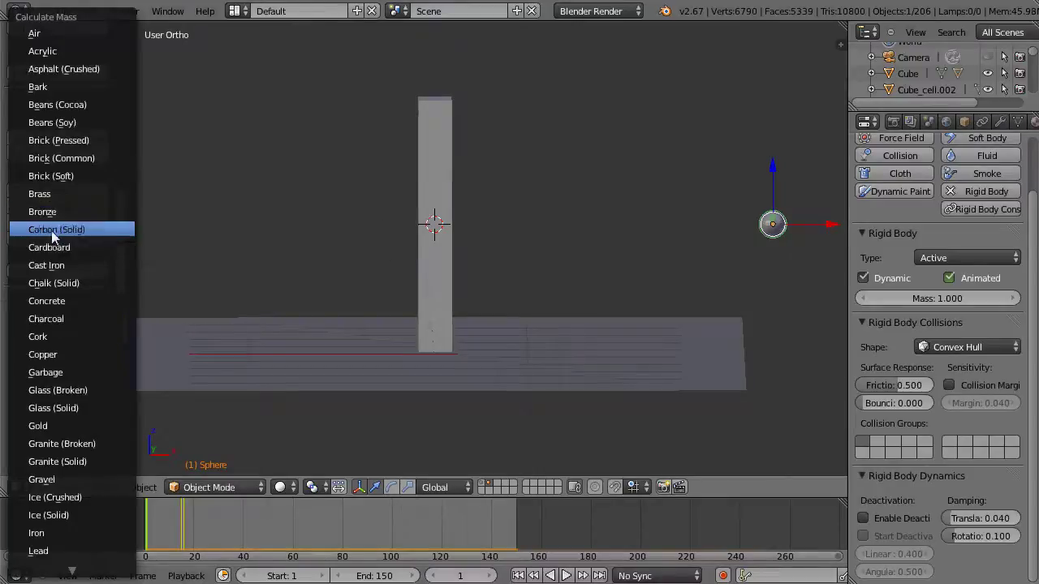
{"action": "left_click", "coordinate": [43, 536]}
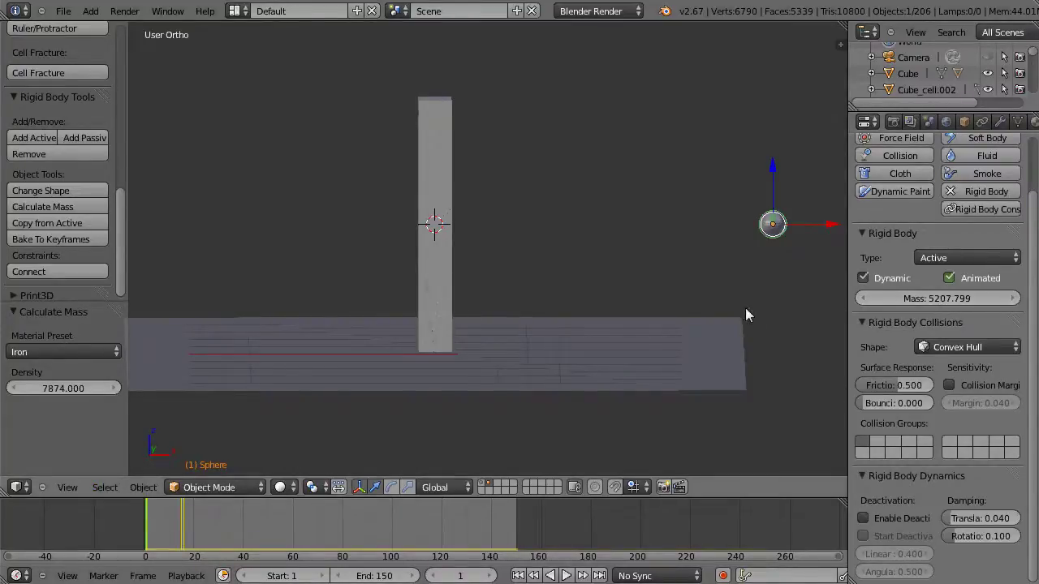
{"action": "key", "text": "ctrl+z"}
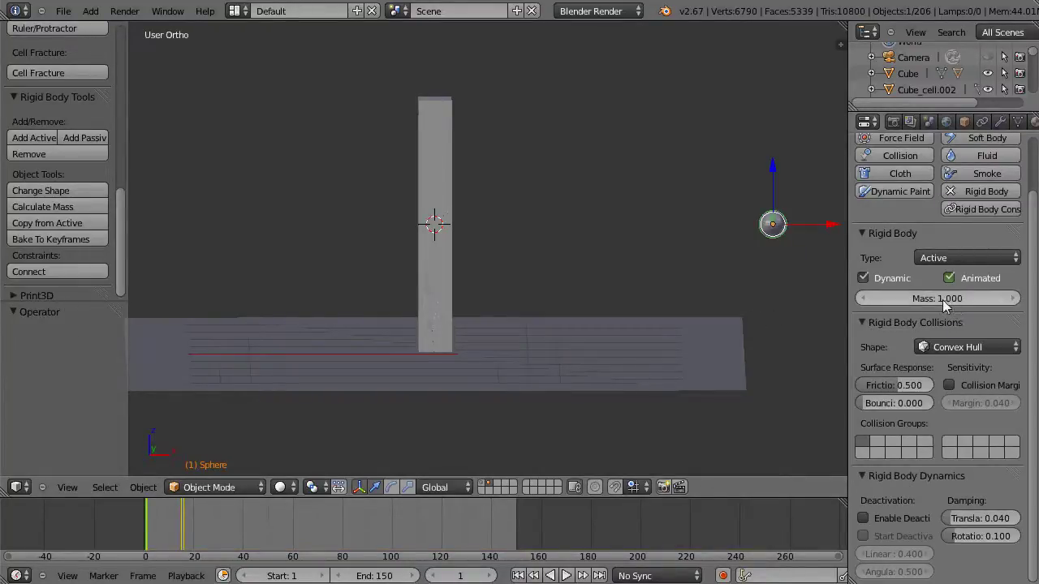
{"action": "key", "text": "ctrl+shift+z"}
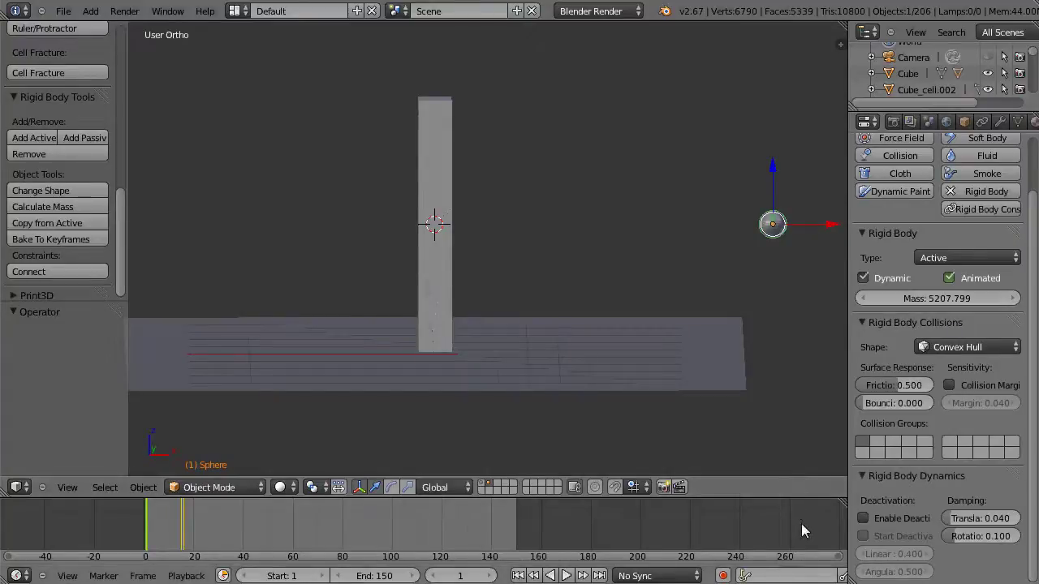
Play the animation to watch the iron sphere shatter the plank
{"action": "key", "text": "alt+a"}
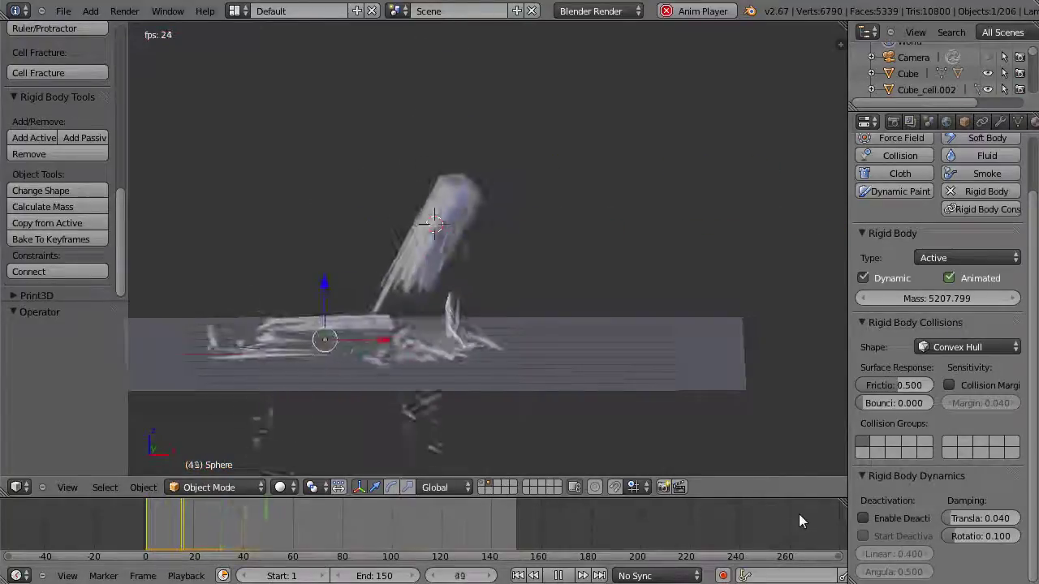